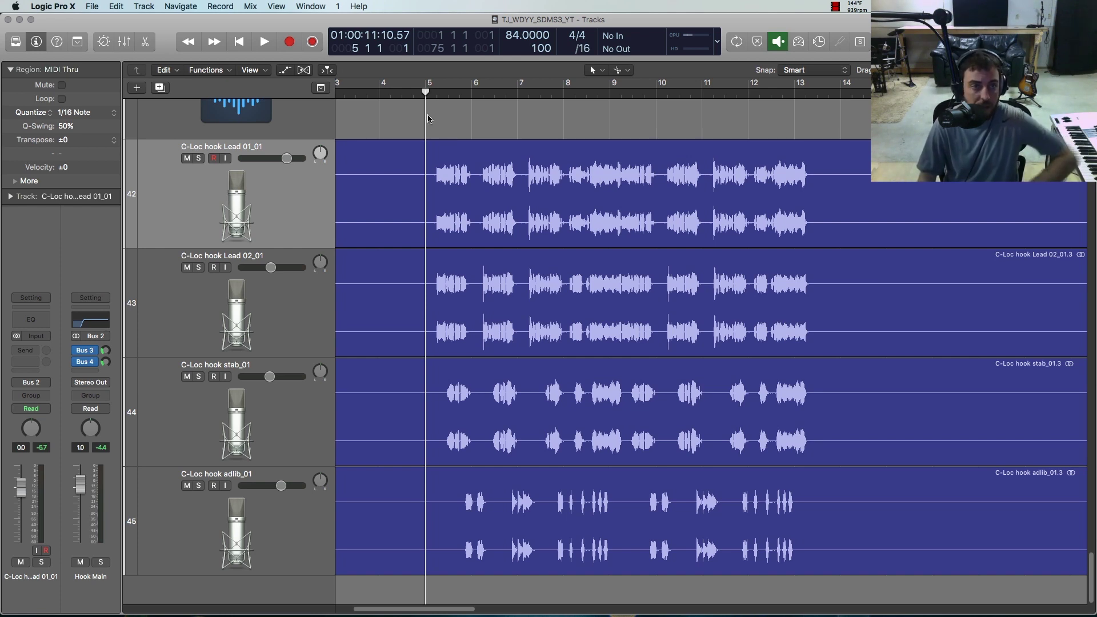
Step: Play the four hook vocal tracks together from bar 5 to bar 13 and return the playhead to bar 5
mouse_move(425, 93)
mouse_down()
mouse_move(449, 93)
mouse_move(427, 91)
mouse_up()
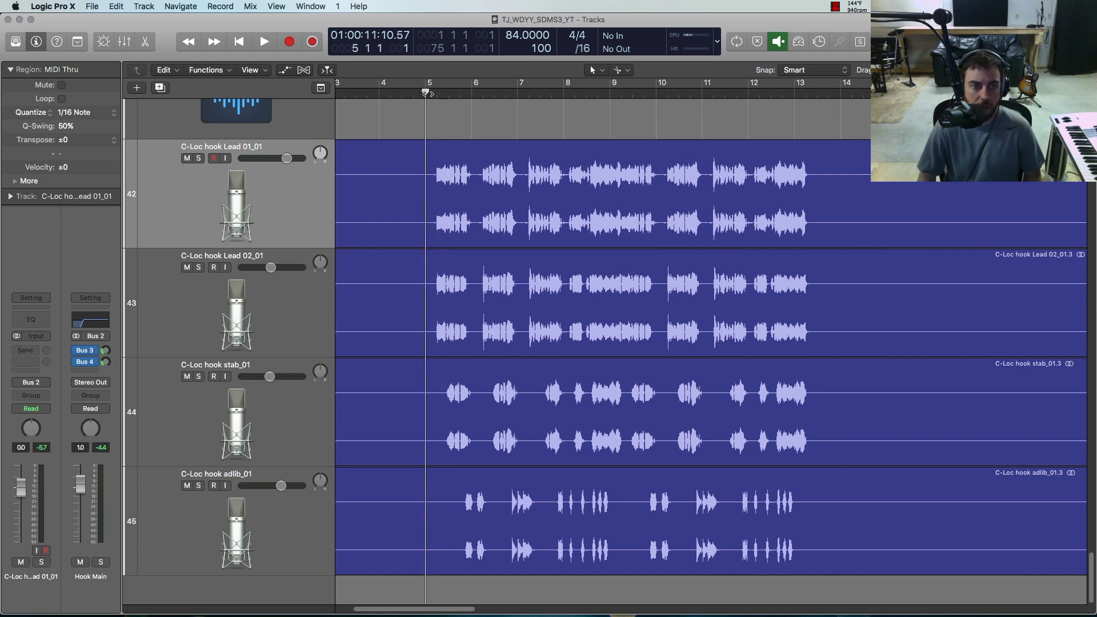
scroll(462, 358, right, 2)
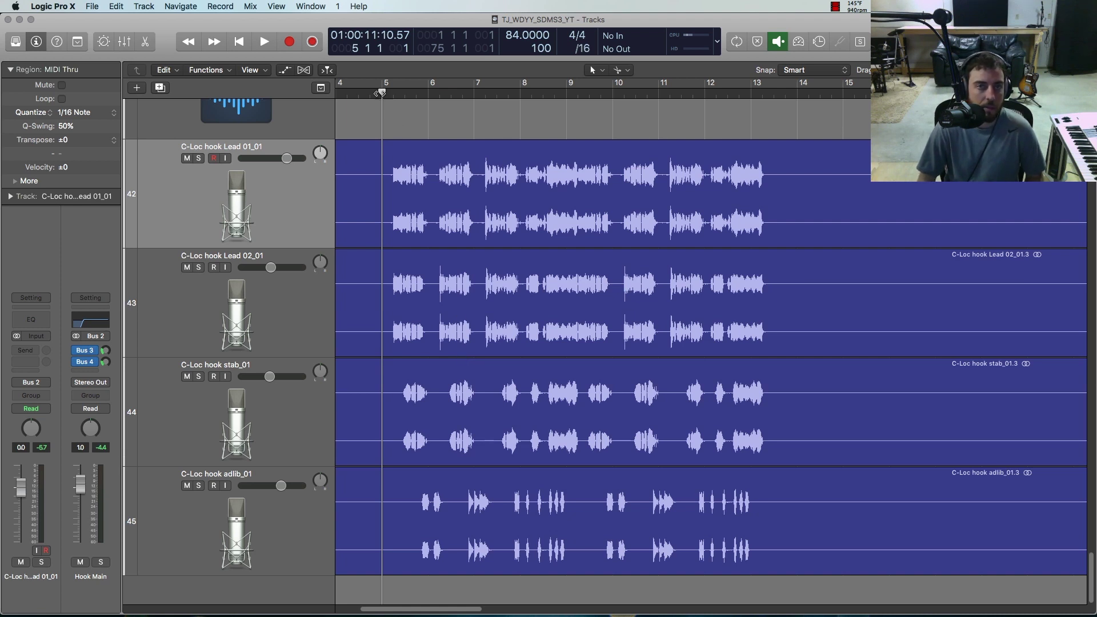
mouse_move(380, 93)
mouse_down()
mouse_move(370, 92)
mouse_move(380, 92)
mouse_up()
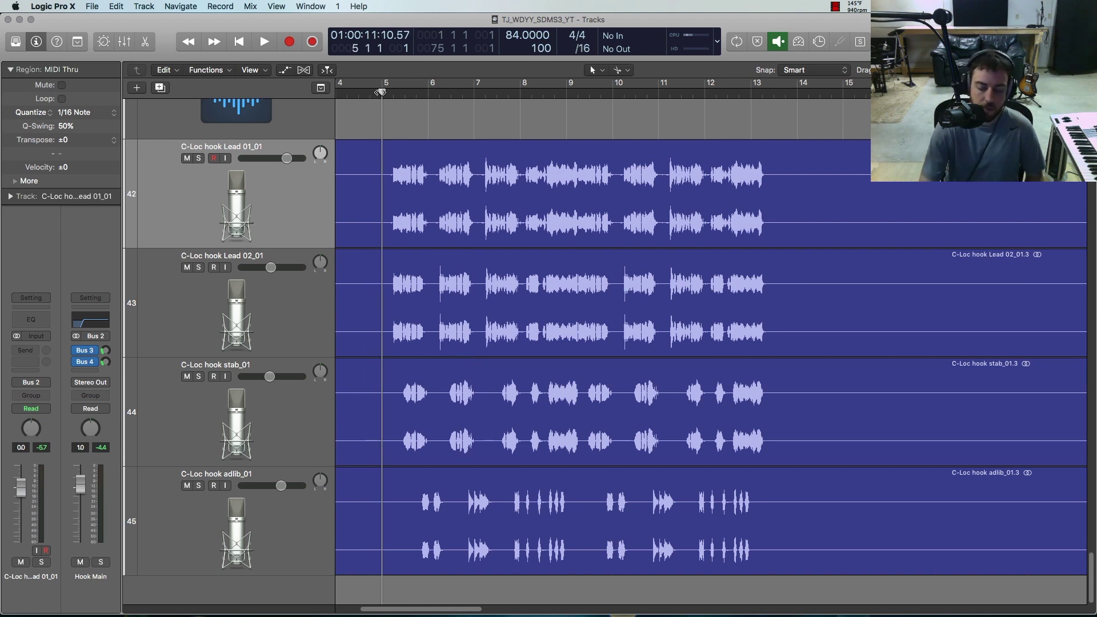
key(space)
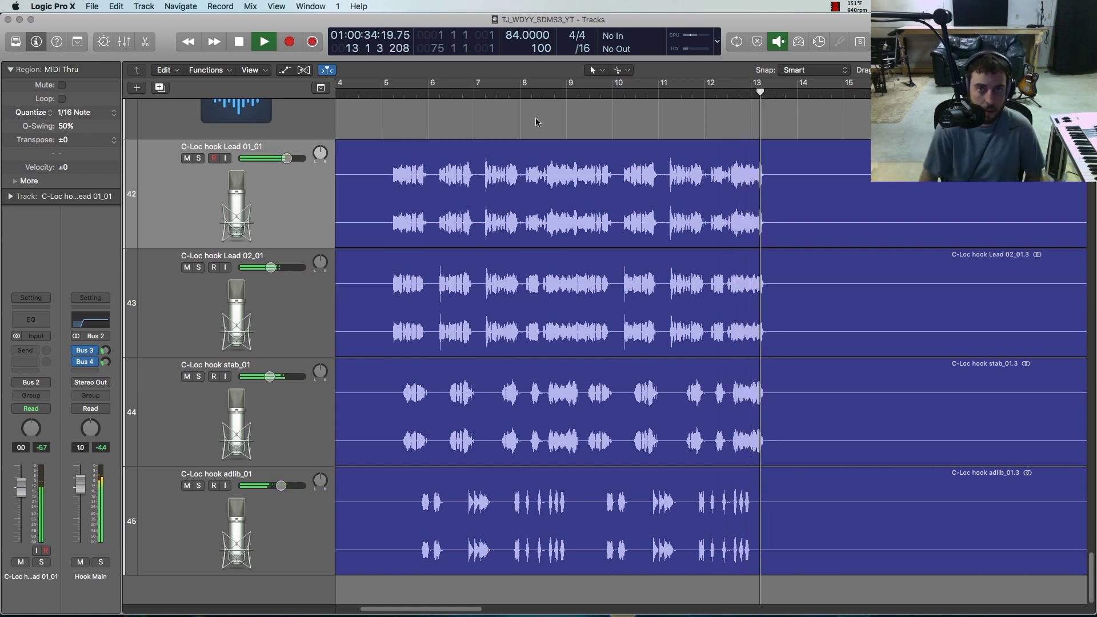
key(space)
click(391, 94)
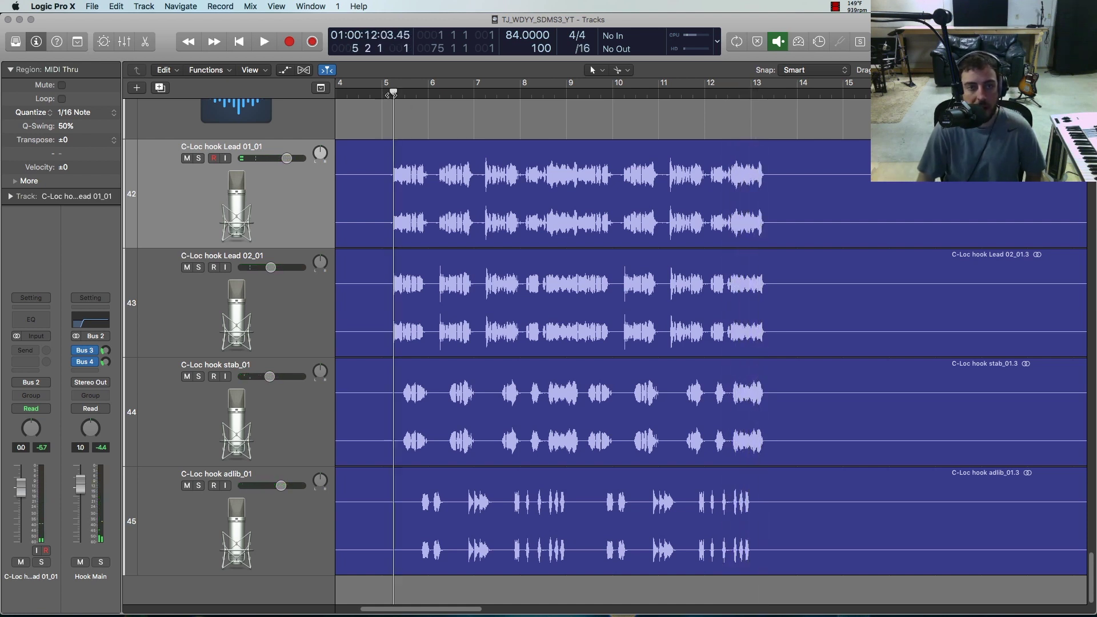
click(382, 94)
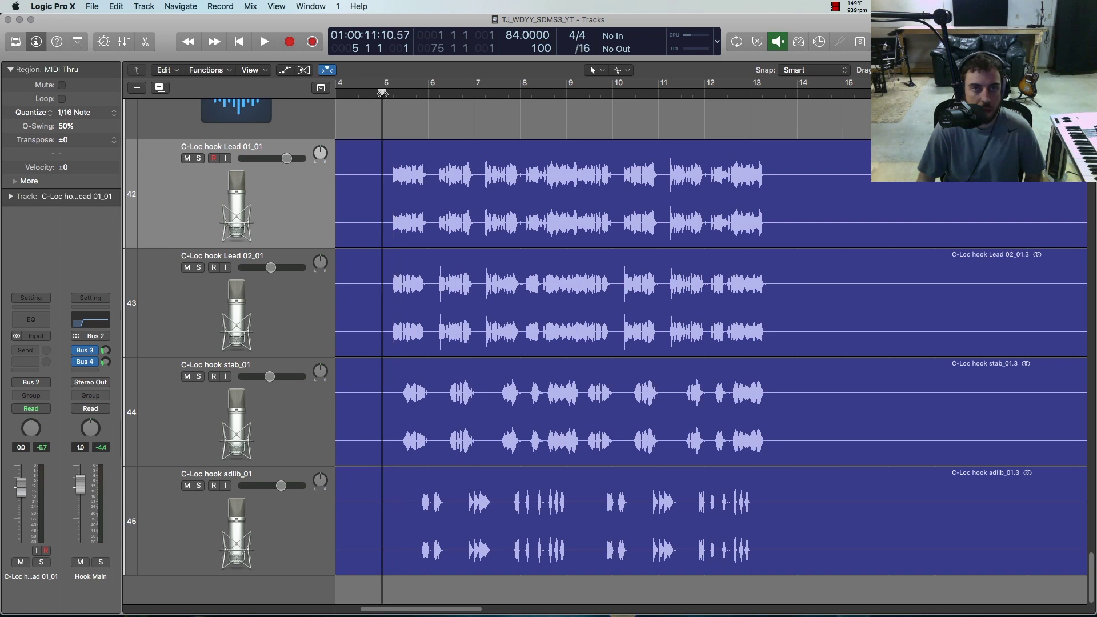
Step: Mute the C-Loc hook Lead 02_01, stab_01 and adlib_01 tracks, and select the C-Loc hook Lead 01_01 track
click(243, 324)
click(236, 234)
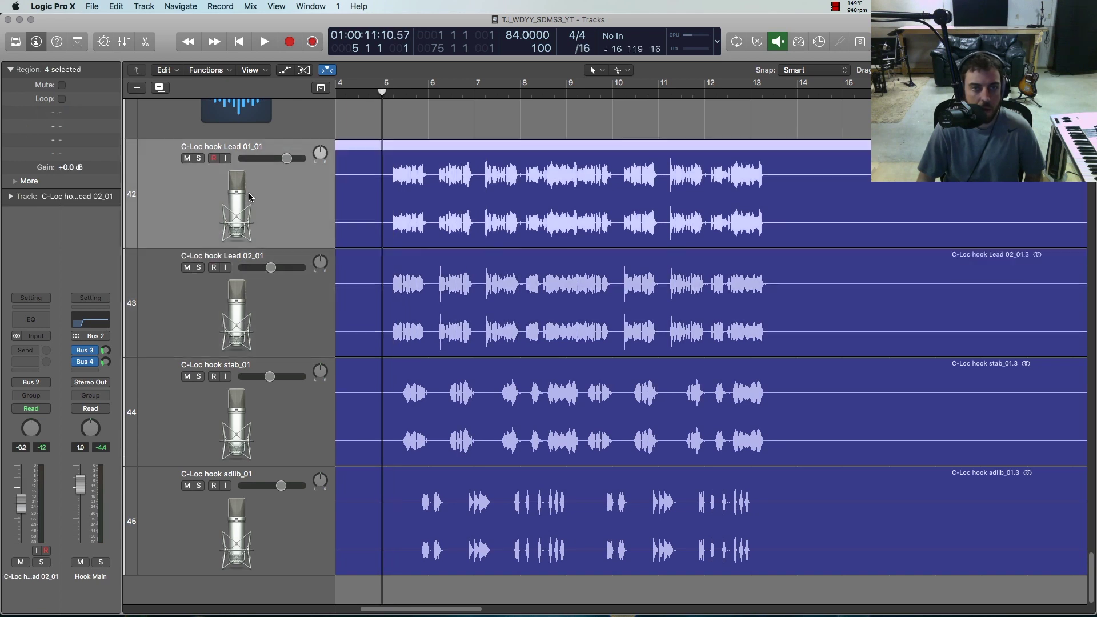
click(201, 307)
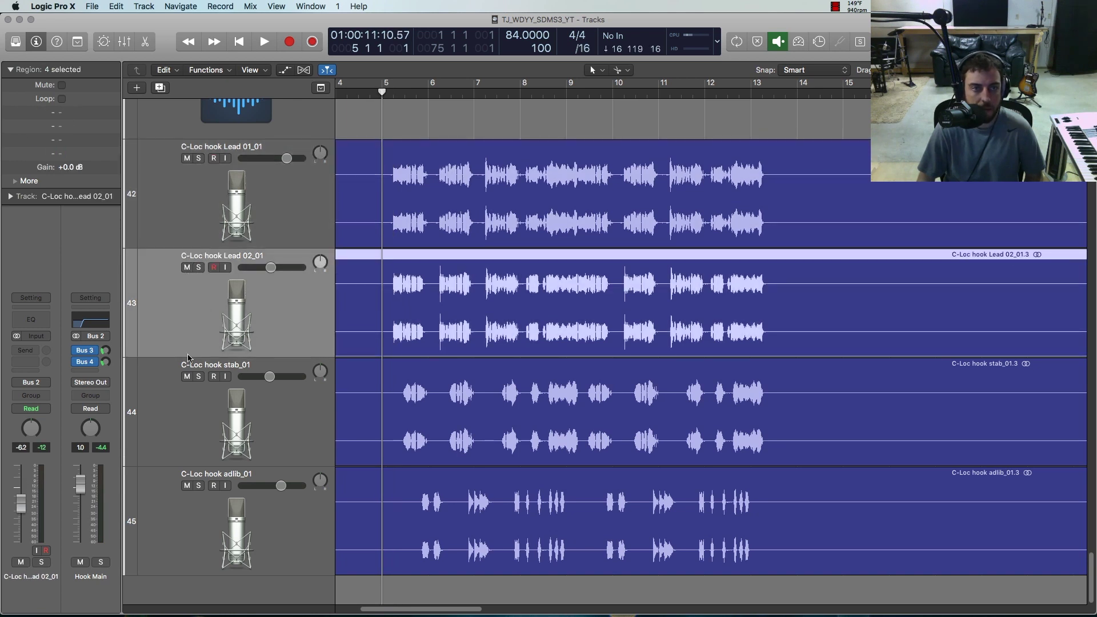
click(187, 377)
click(187, 268)
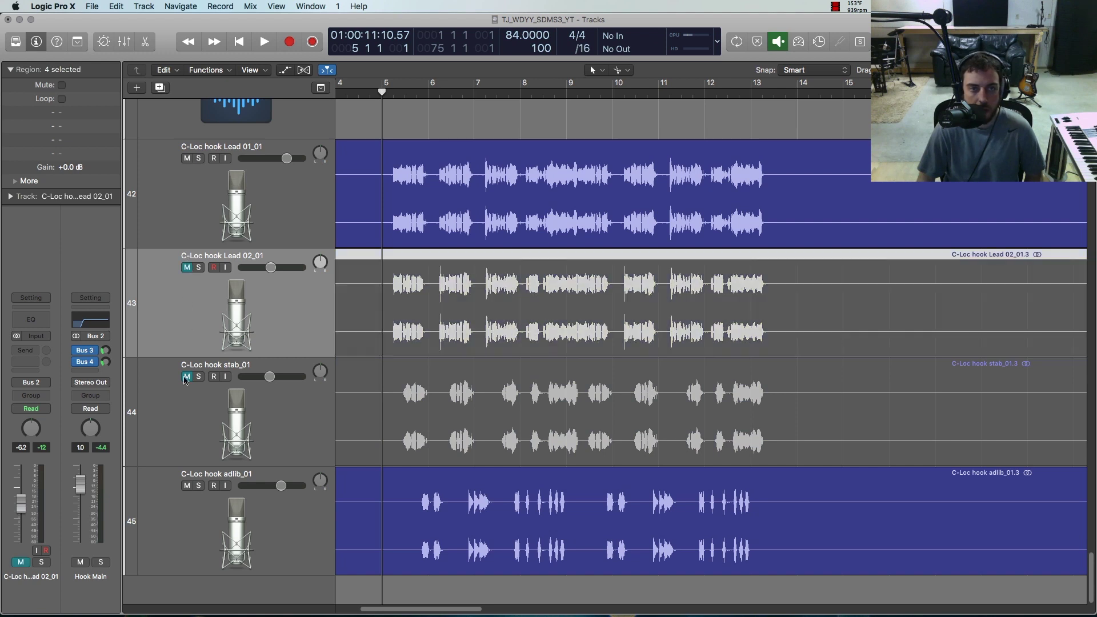
click(187, 485)
click(308, 209)
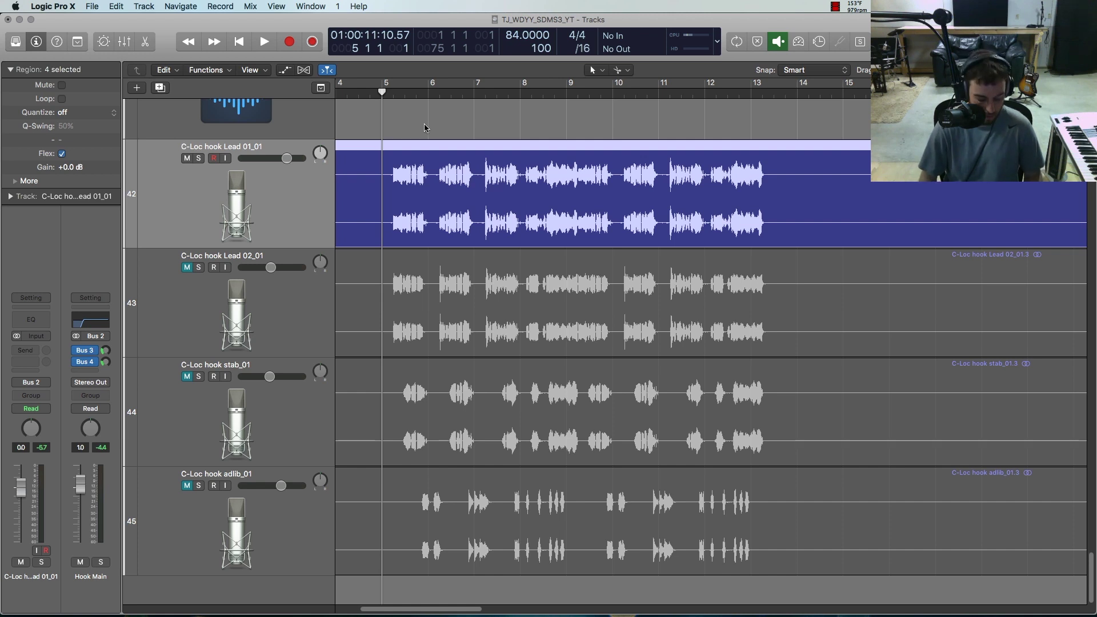
Step: Show the Flex controls and review the flex modes offered for the C-Loc hook Lead 01_01 track, keeping Monophonic
key(super+f)
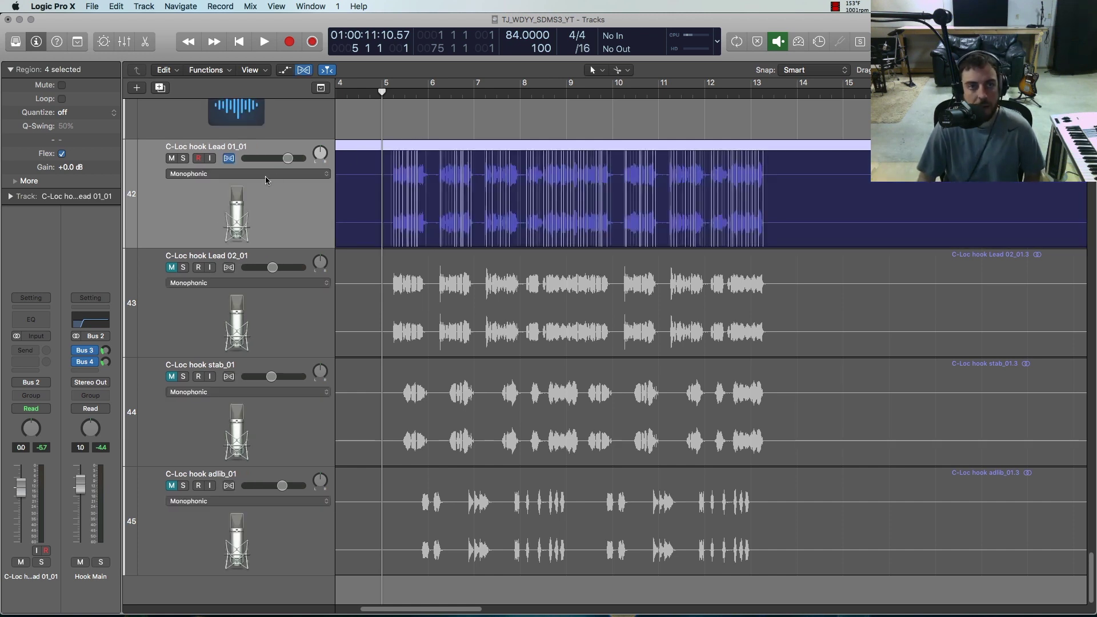
click(262, 176)
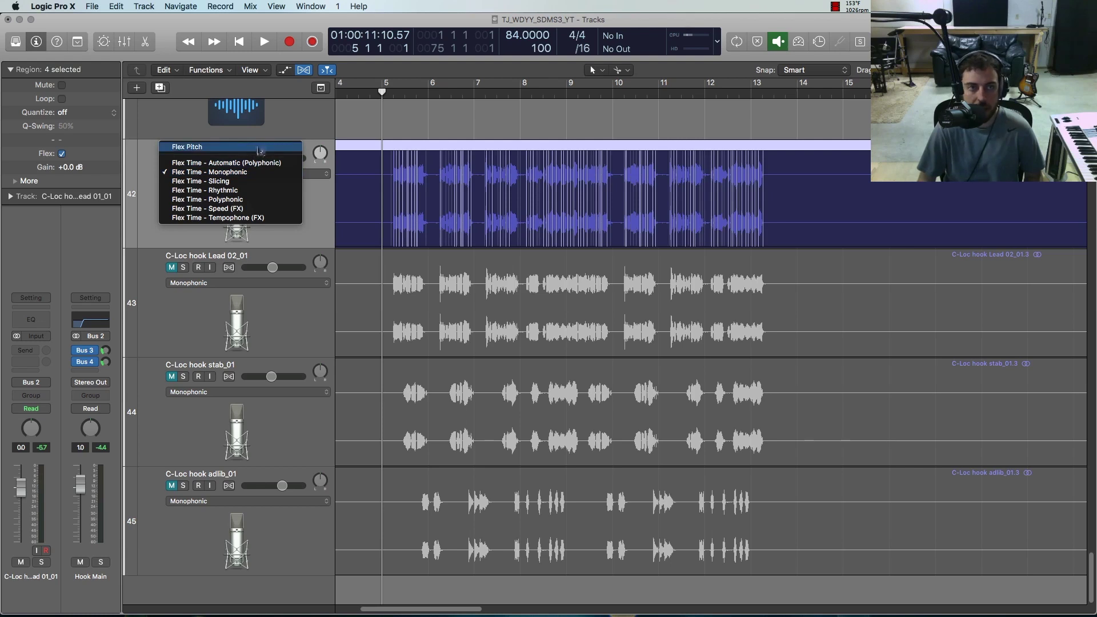
click(422, 130)
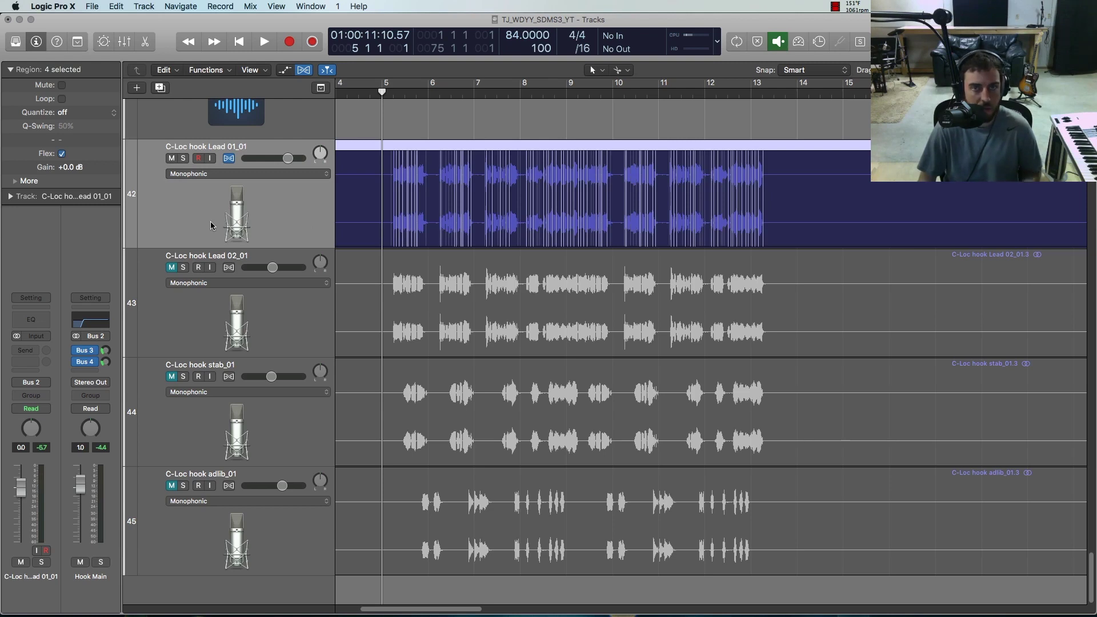
click(223, 178)
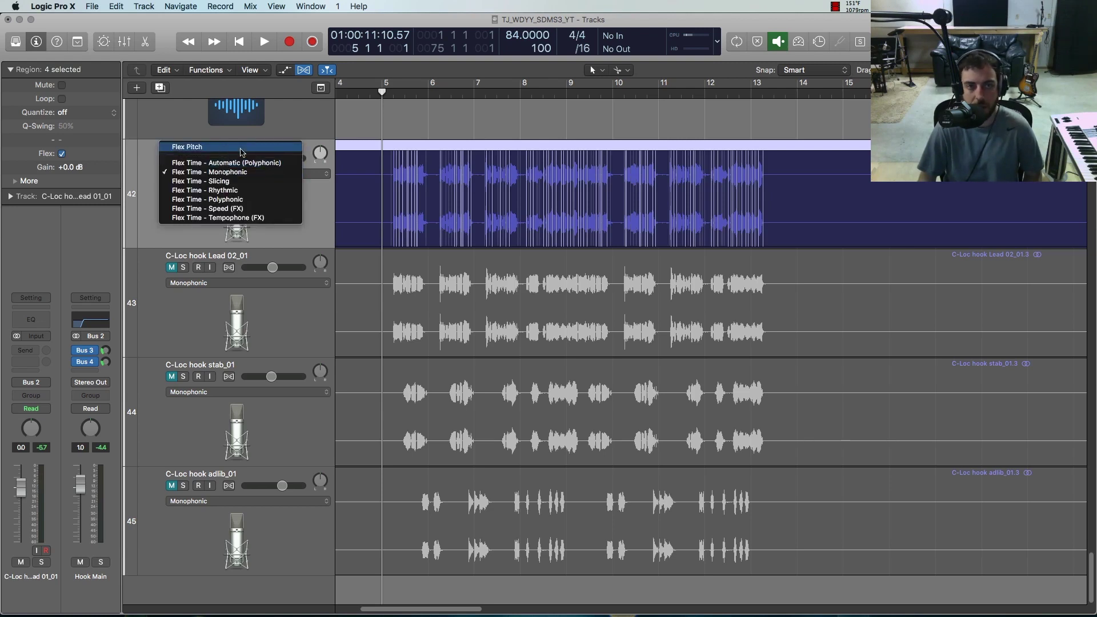
click(237, 172)
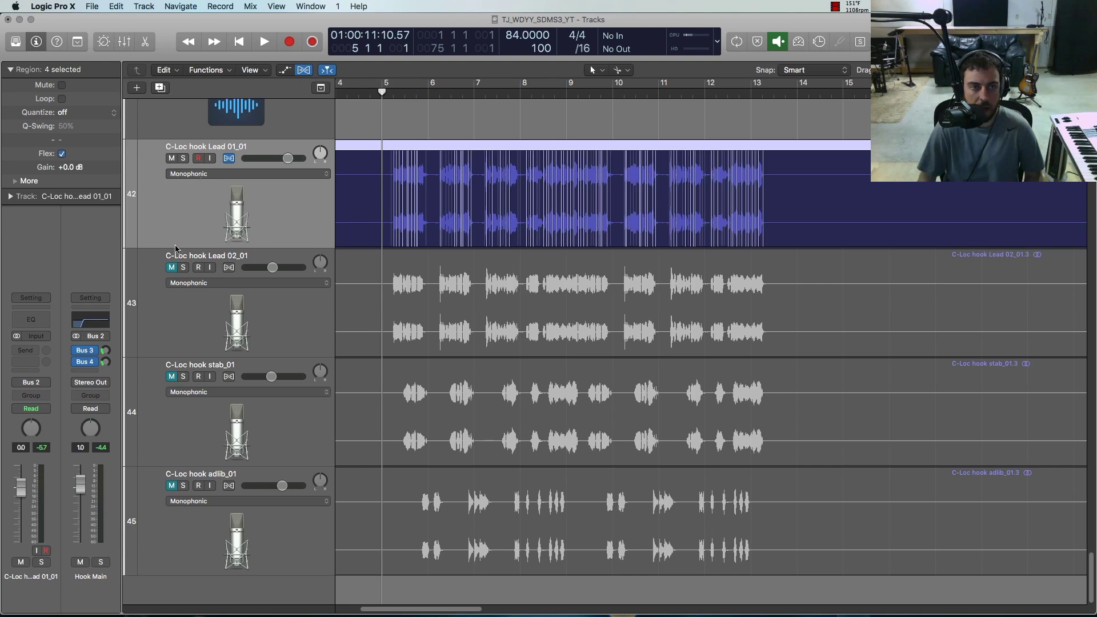
Step: Show the Audio Effects slots in the inspector's channel strips
right_click(46, 343)
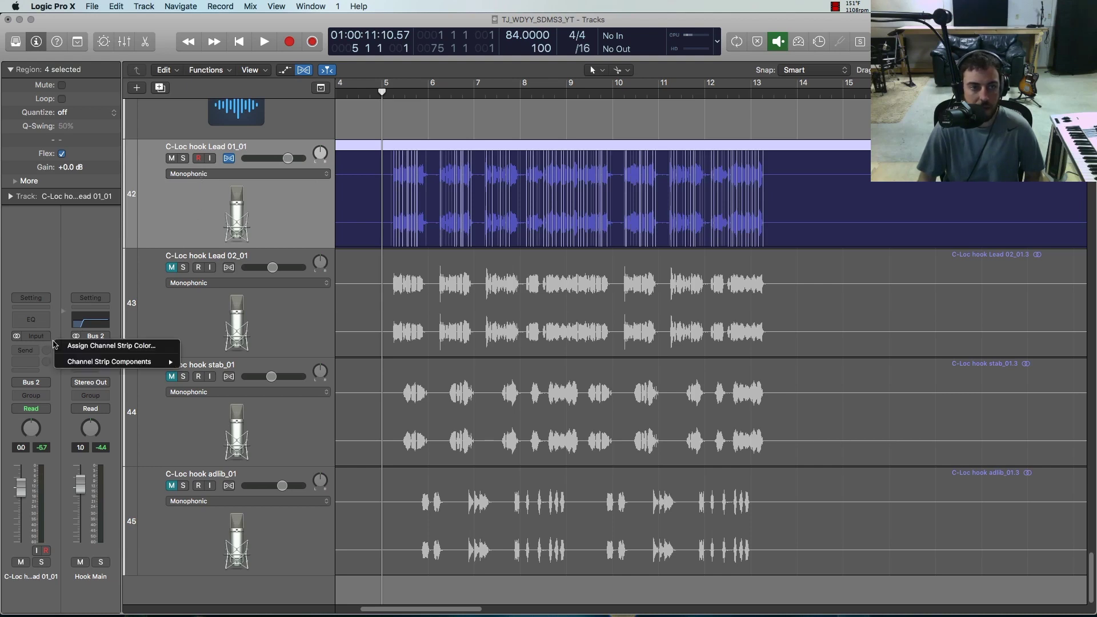
mouse_move(87, 364)
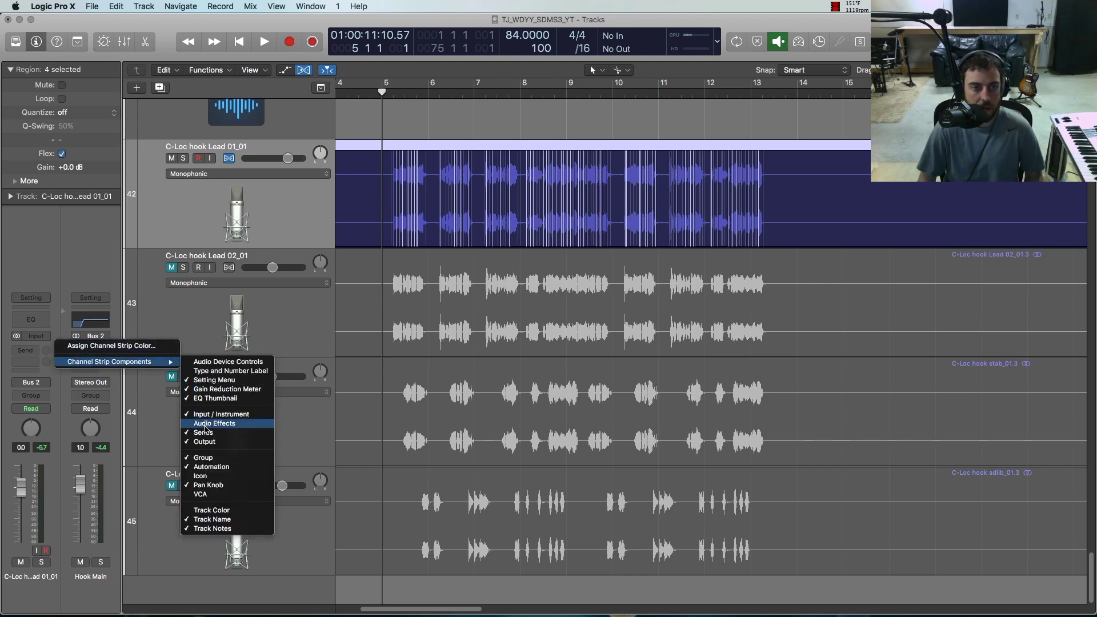
click(206, 423)
Step: Try the stereo Pitch Correction plug-in on the C-Loc hook Lead 01_01 channel and remove it again
click(47, 308)
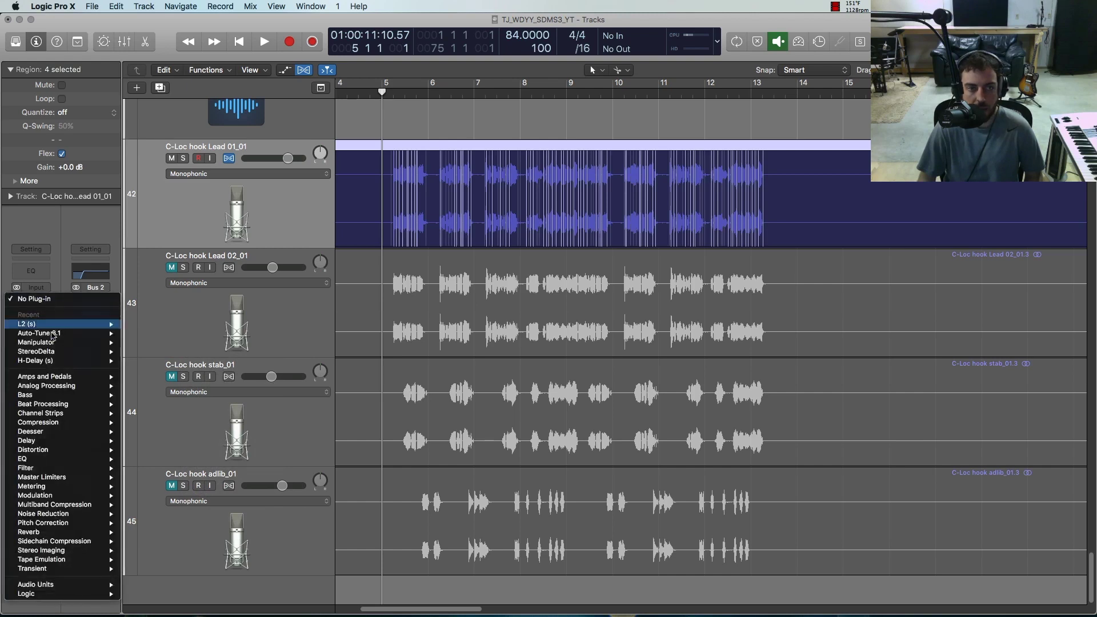
mouse_move(53, 532)
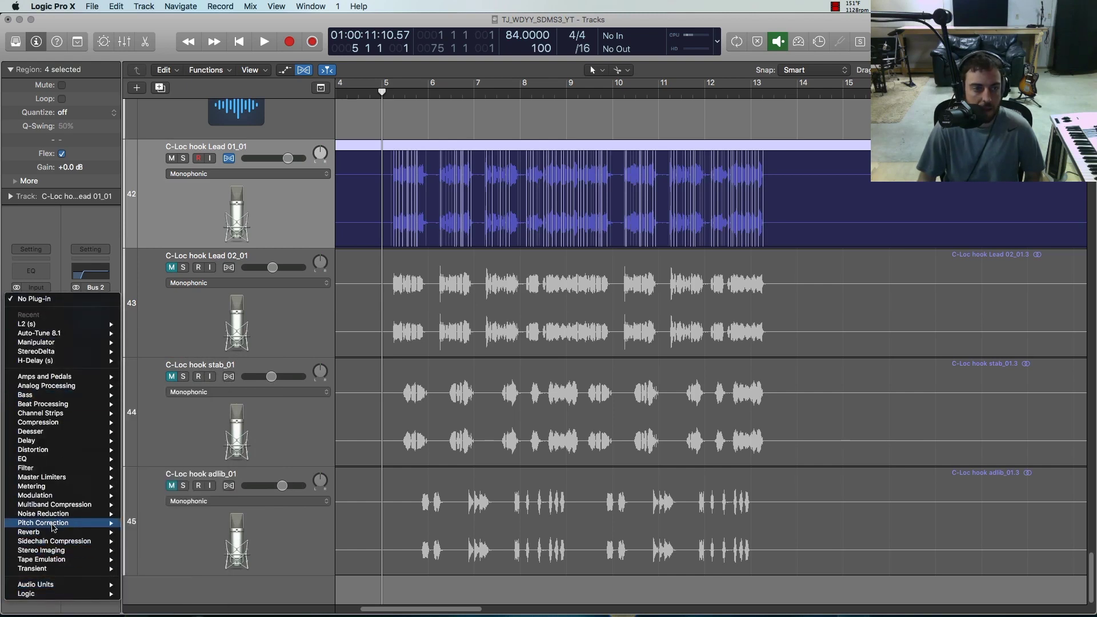
mouse_move(91, 524)
mouse_move(196, 554)
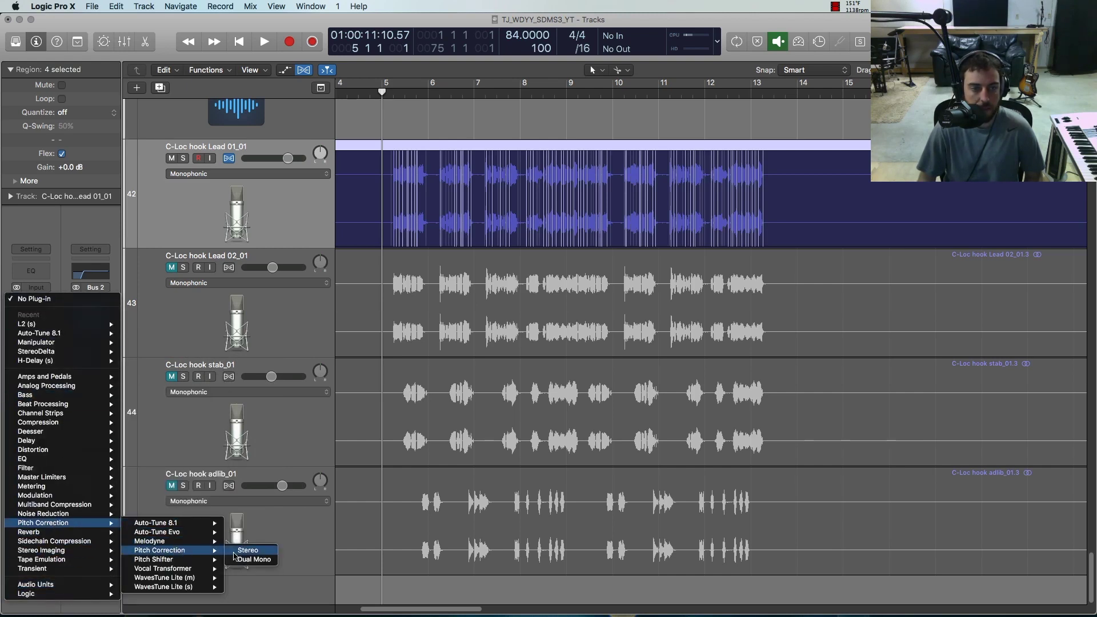
click(245, 550)
drag(169, 49, 400, 157)
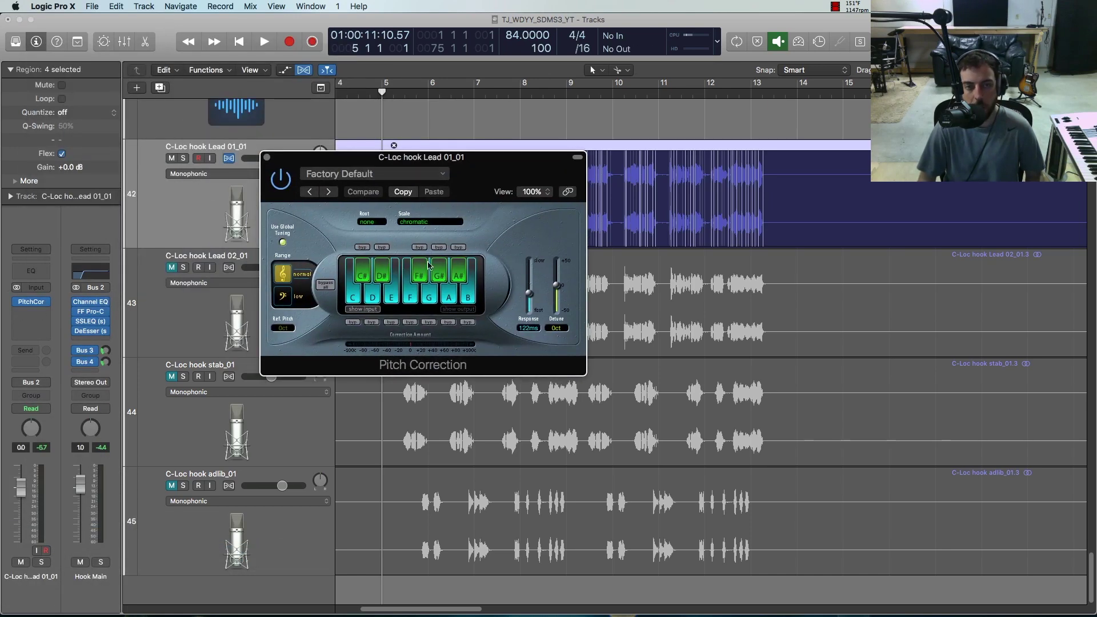
click(267, 158)
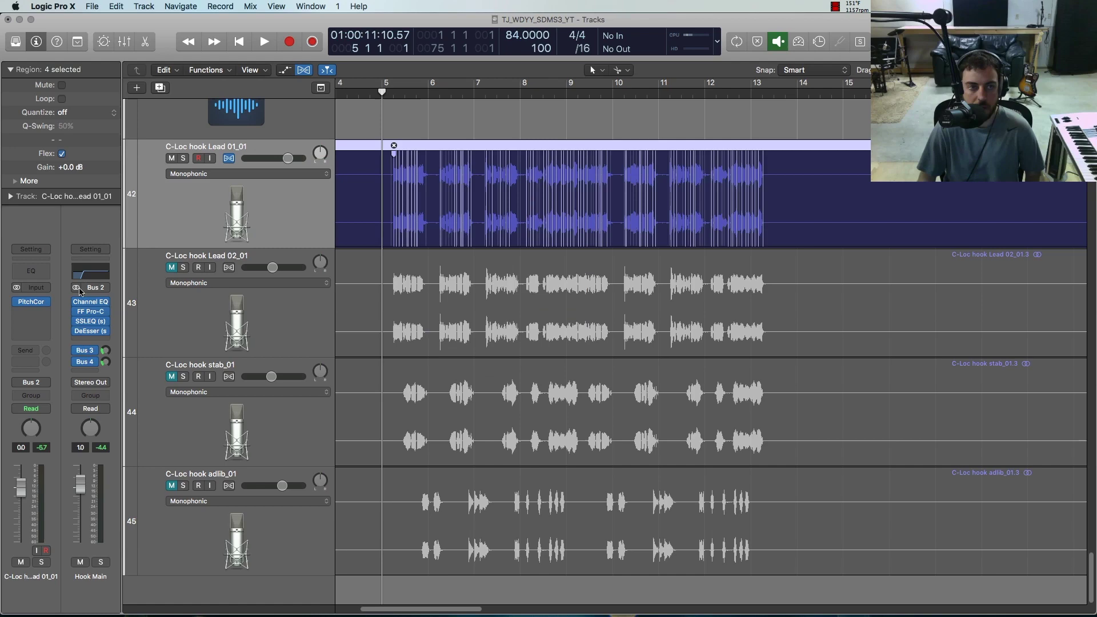
click(46, 303)
click(45, 310)
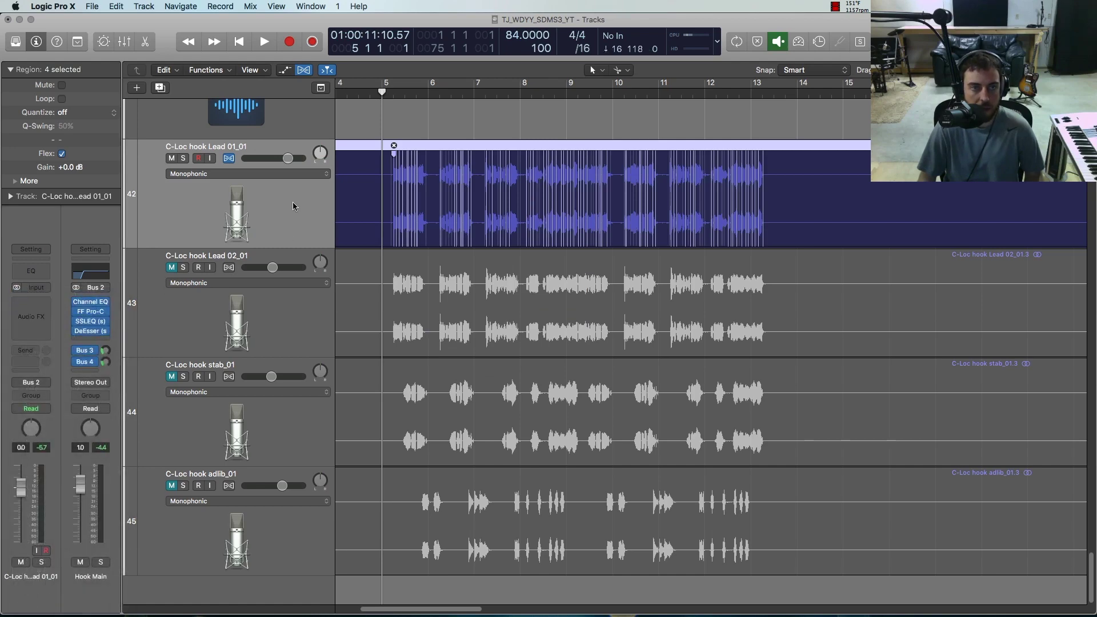
Step: Set the flex mode of the C-Loc hook Lead 01_01 track to Flex Pitch and deselect its region
click(275, 174)
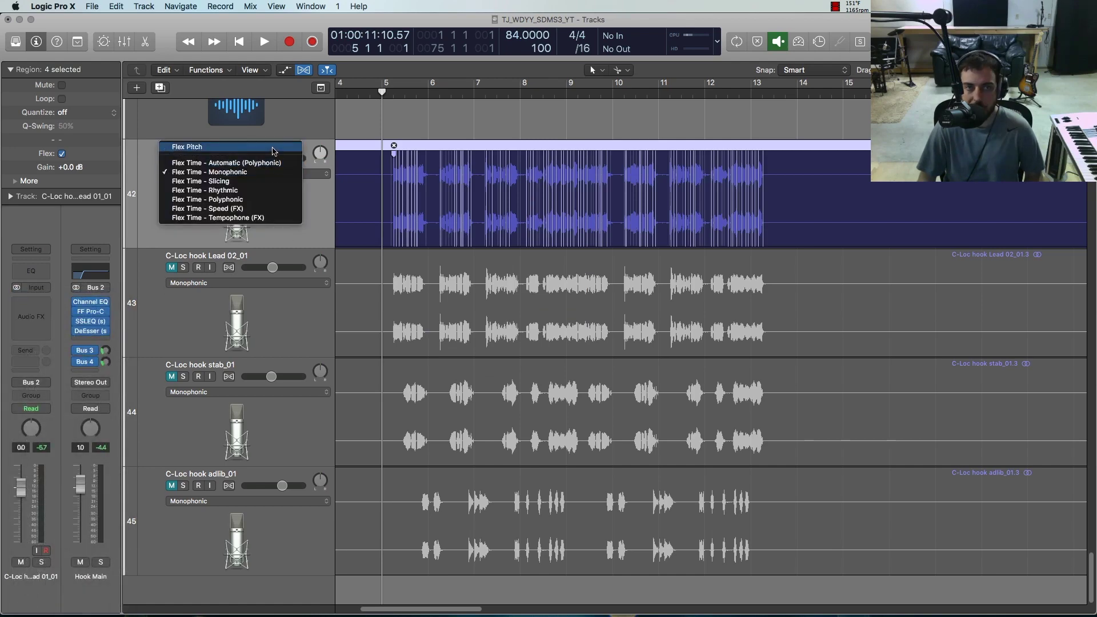
click(273, 148)
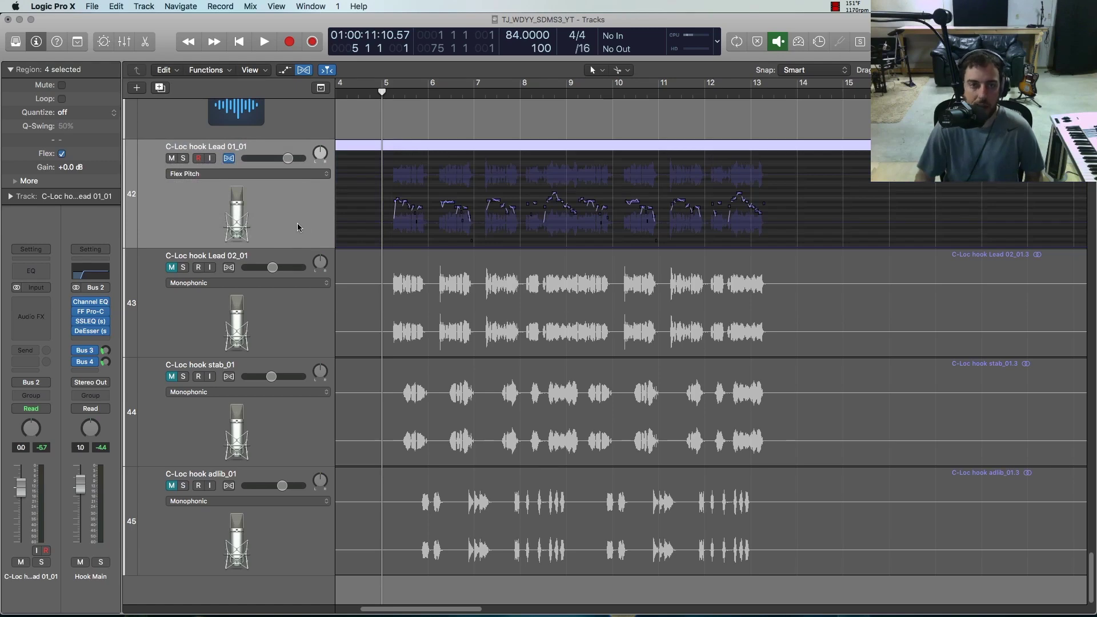
click(380, 125)
Step: Examine the detected pitch notes in the first phrase of the C-Loc hook Lead 01_01 region up close
key(super+Right)
key(super+Right)
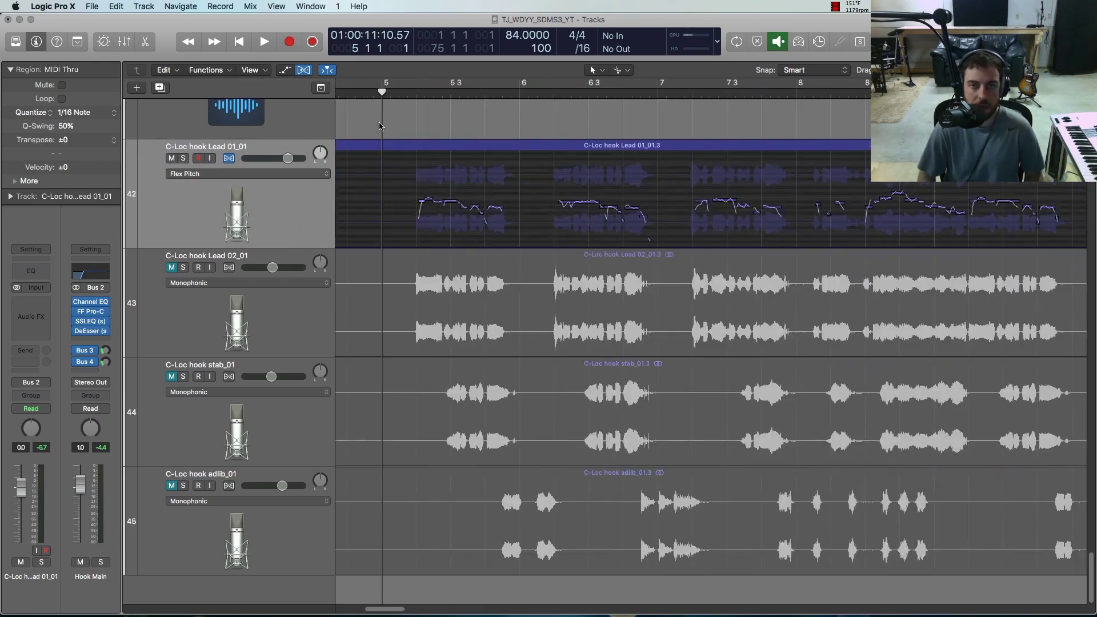
key(super+Down)
key(super+Down)
key(super+Down)
key(super+Right)
key(super+Right)
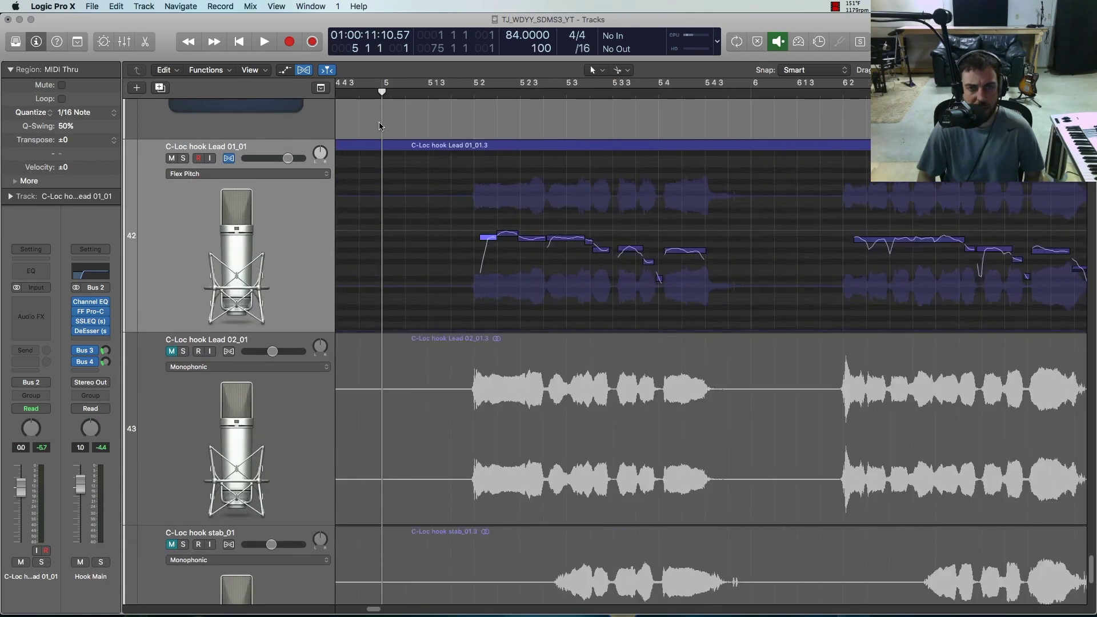
key(super+Down)
key(super+Right)
key(super+Right)
key(super+Down)
key(super+Left)
key(super+Down)
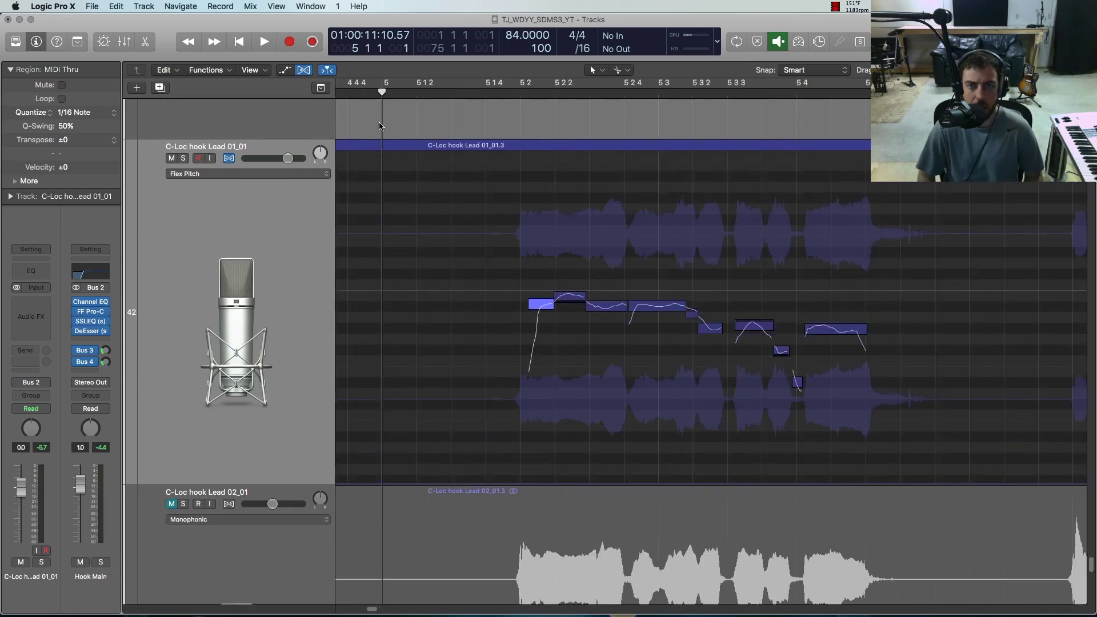
scroll(397, 171, right, 5)
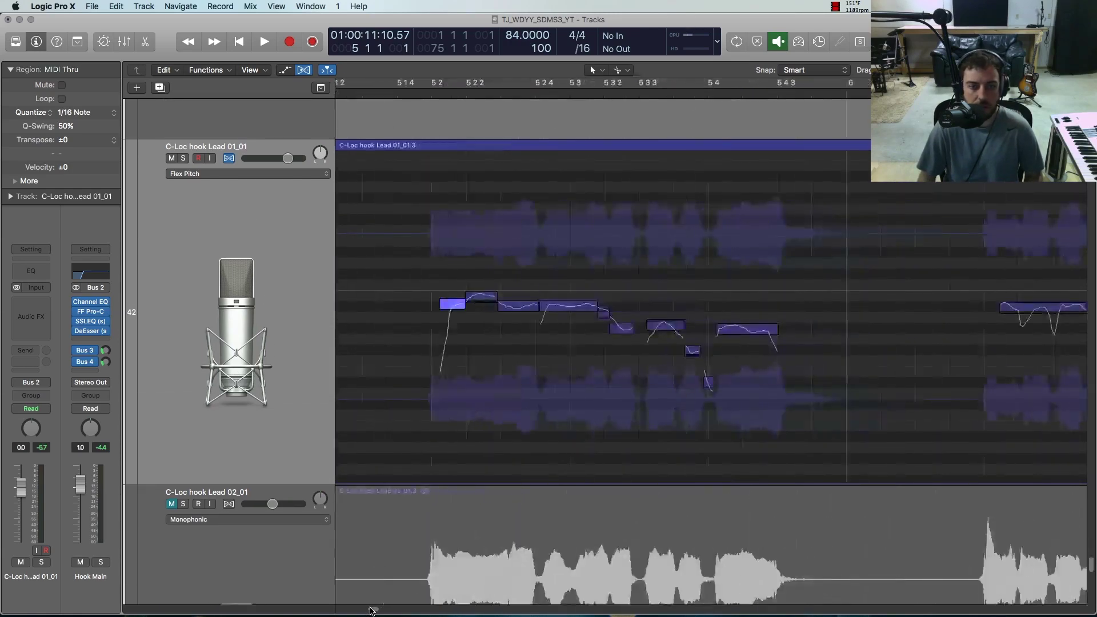
Step: Place the playhead at bar 5 beat 2 and audition the first two pitch notes of the lead vocal phrase
click(385, 104)
key(super+Down)
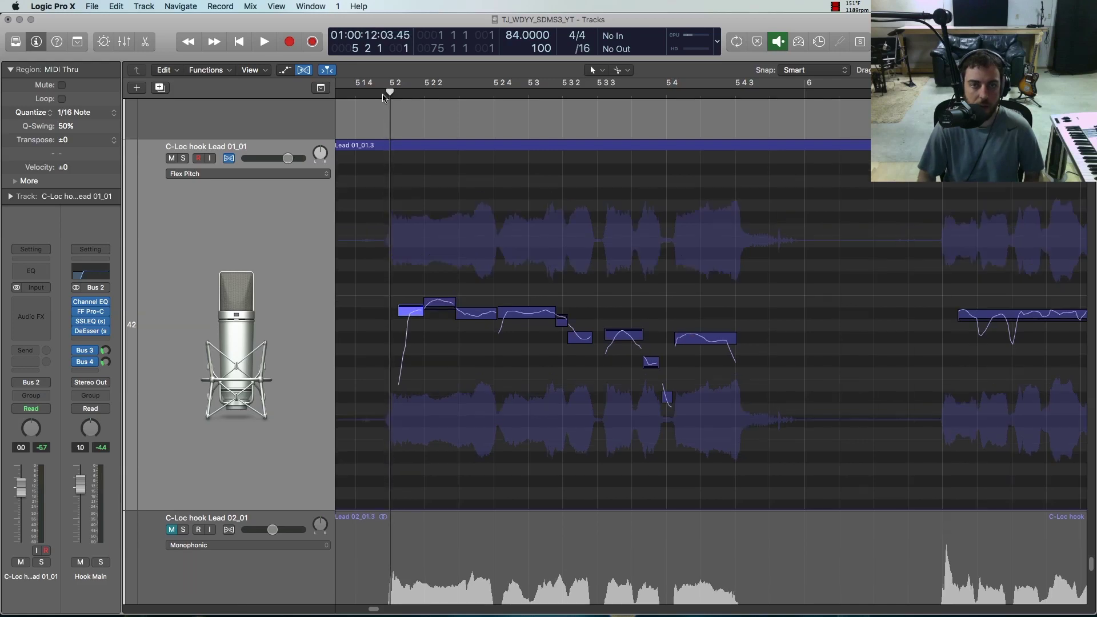
key(super+Right)
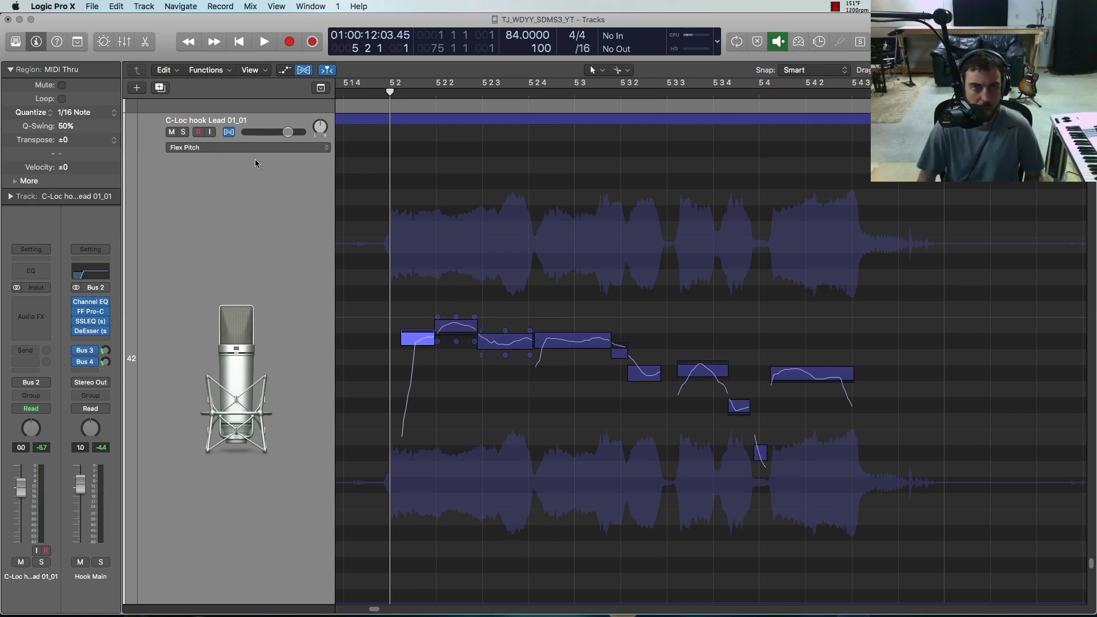
key(super+Right)
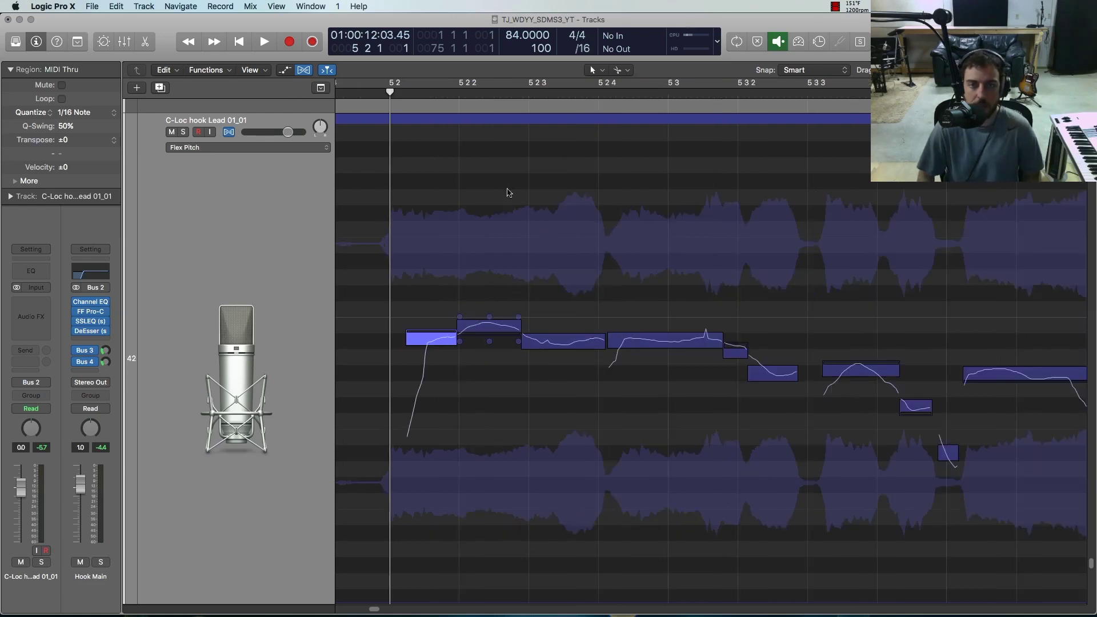
scroll(509, 193, right, 3)
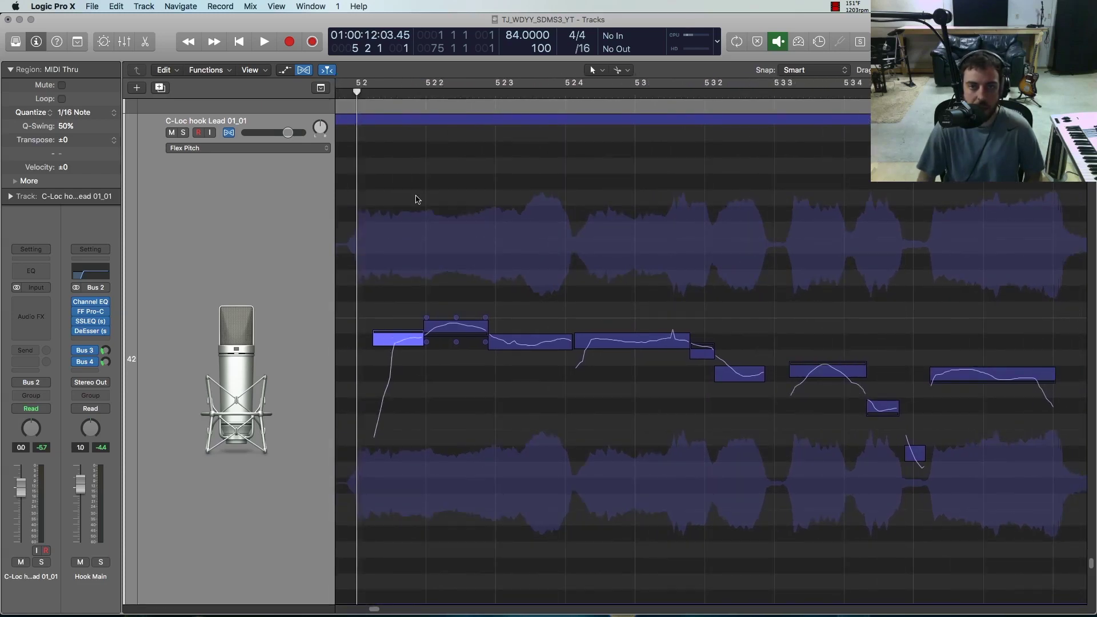
scroll(486, 229, left, 2)
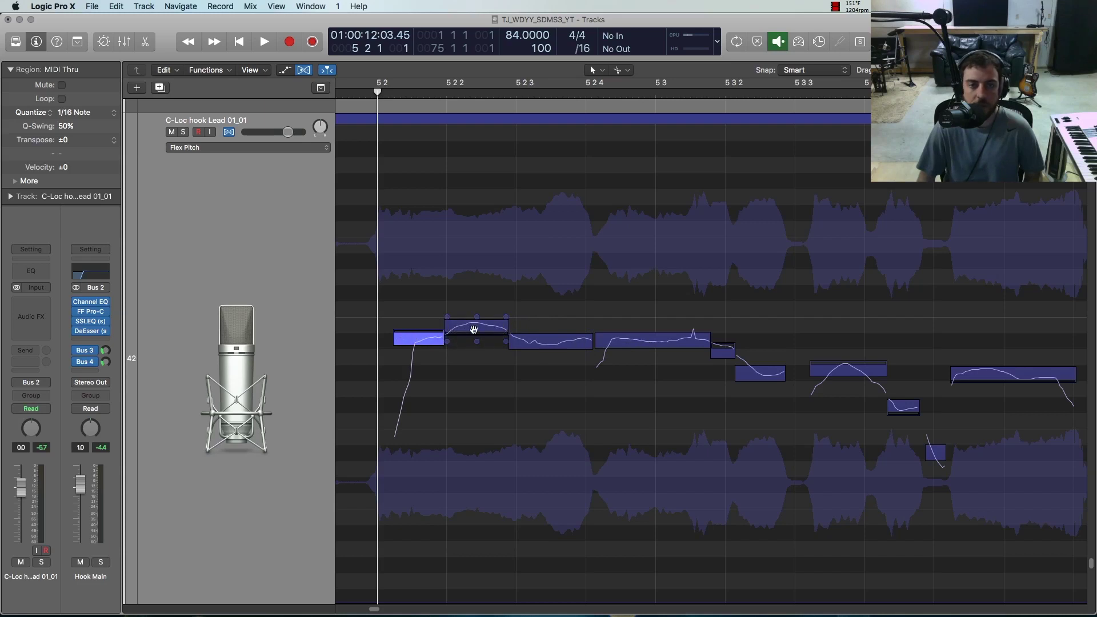
click(408, 341)
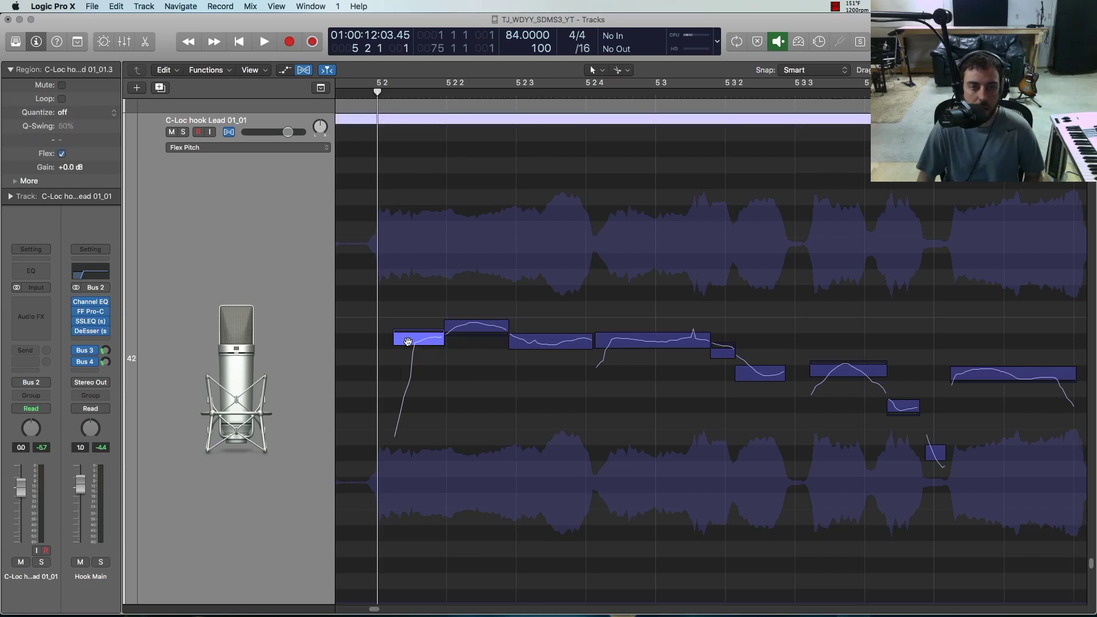
click(461, 330)
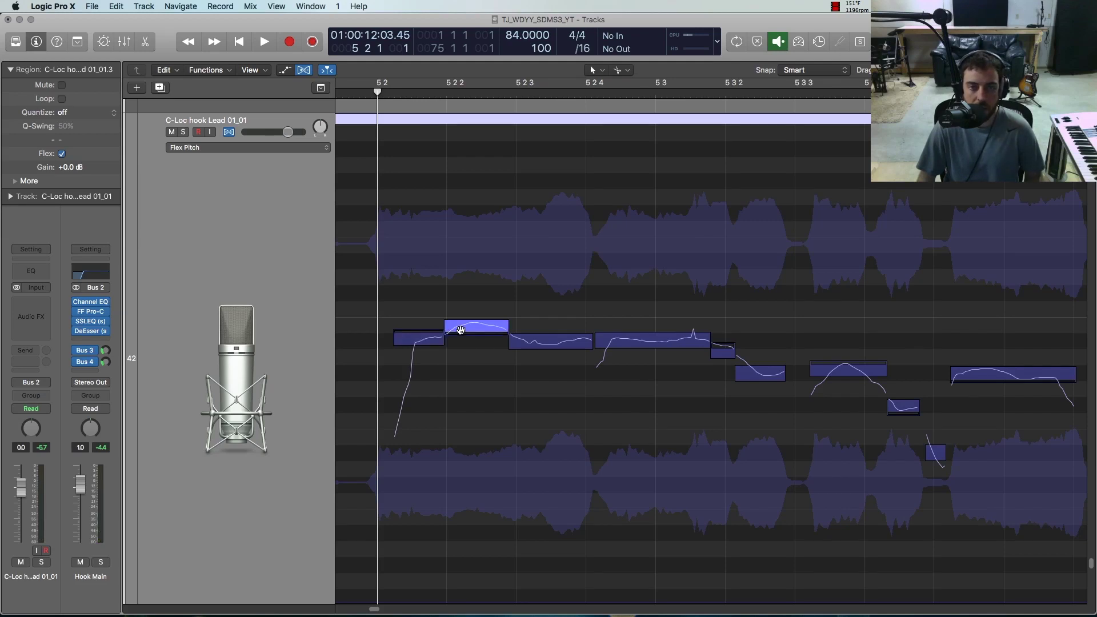
Step: Audition the third, fourth, sixth and seventh pitch notes of the lead vocal phrase, returning to the long fourth note
click(545, 340)
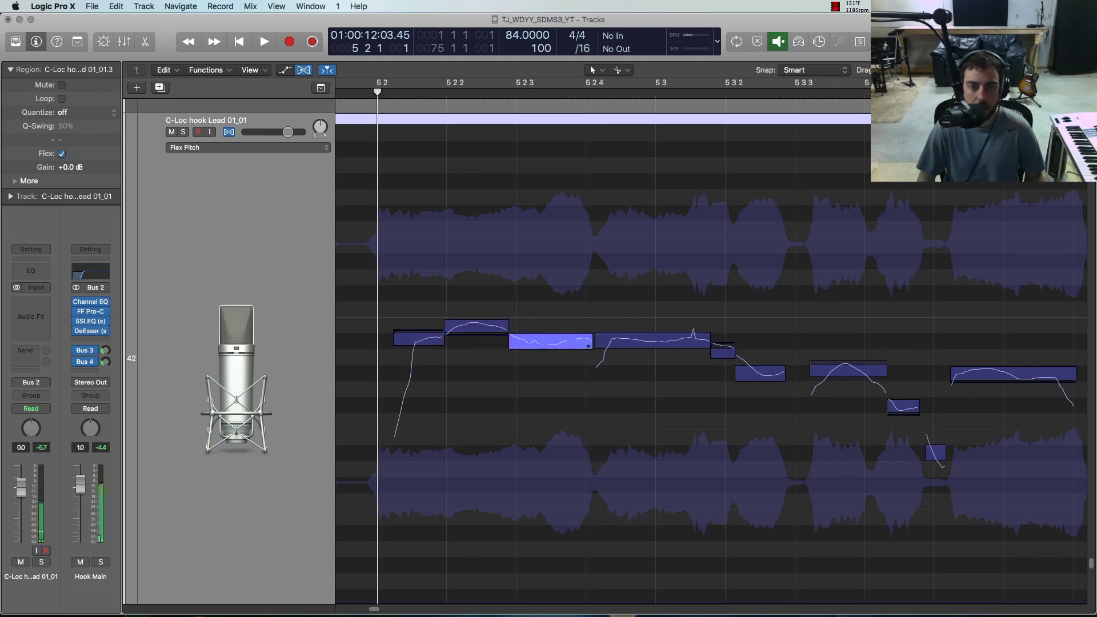
click(640, 342)
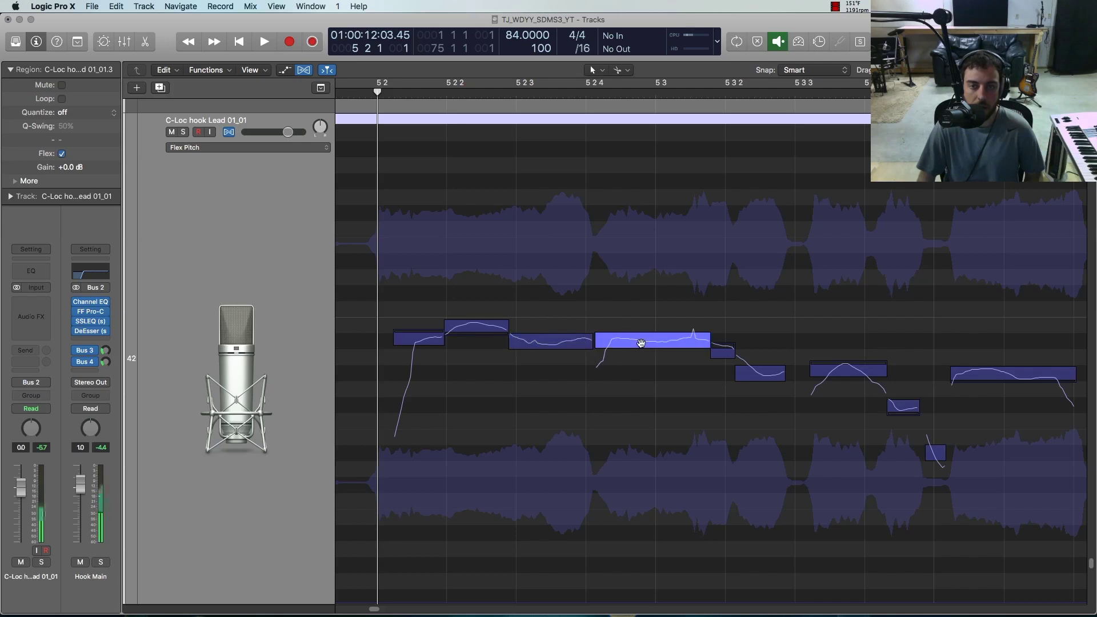
click(748, 372)
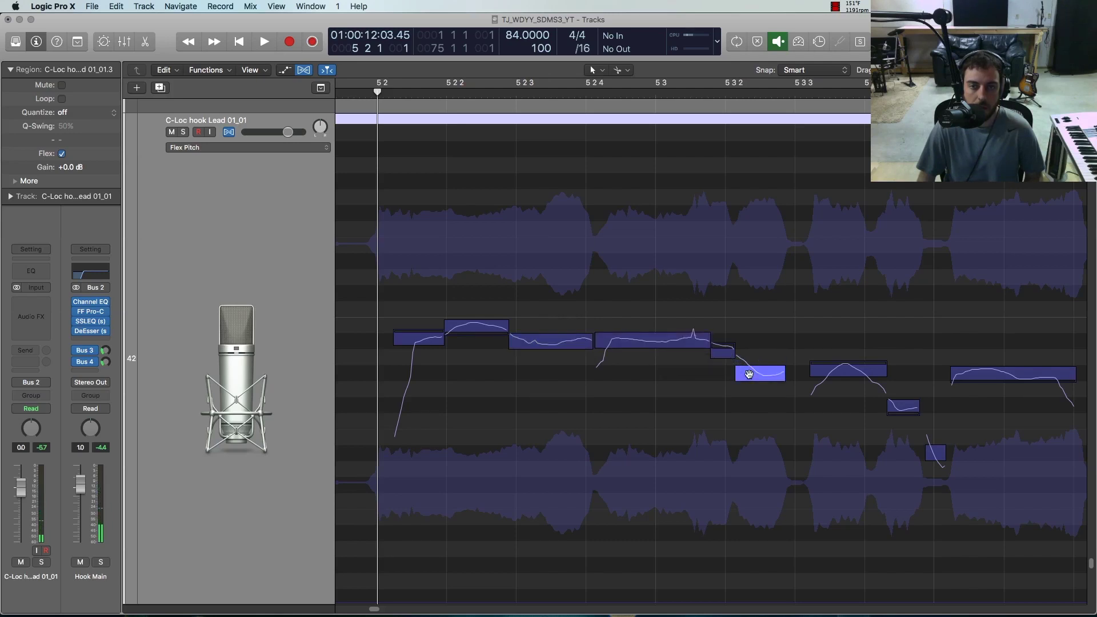
click(832, 371)
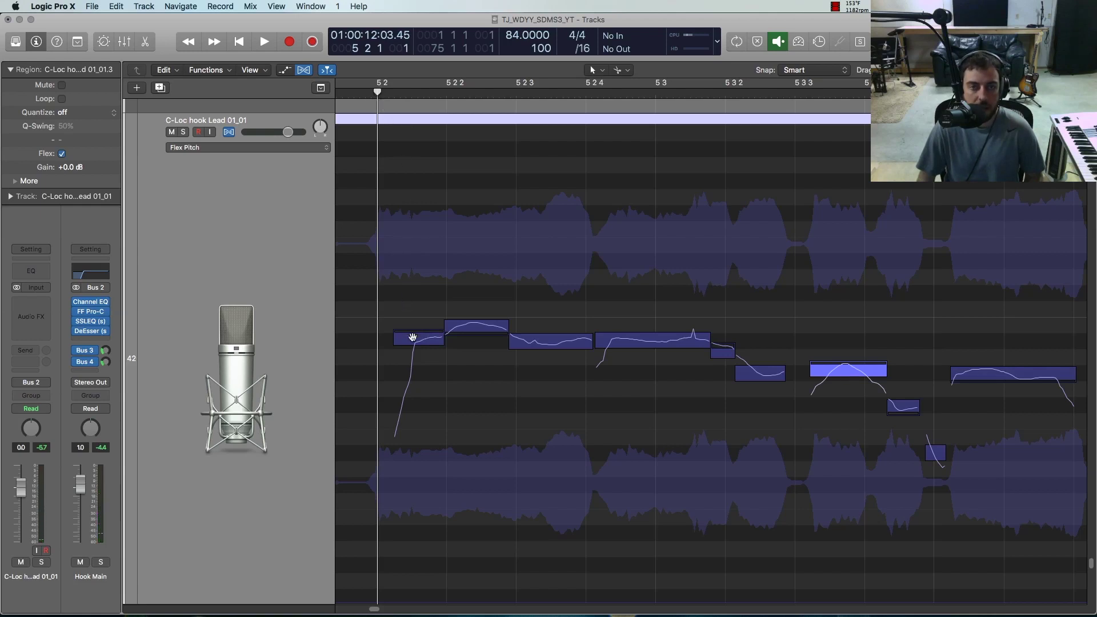
click(642, 341)
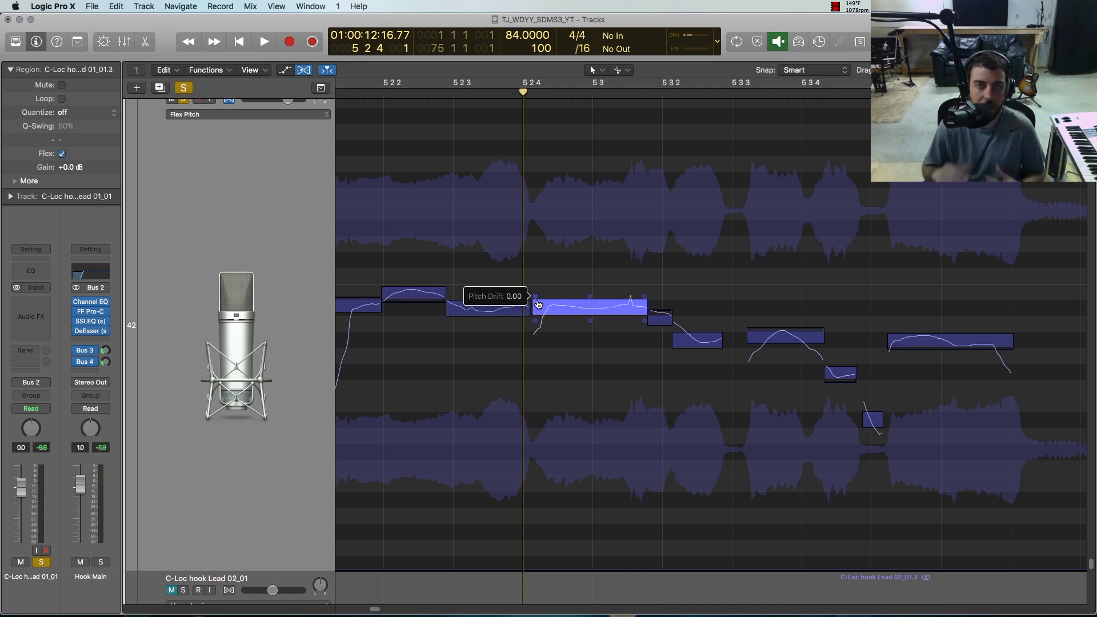
Step: Select the first pitch note, play the phrase's opening from bar 5 beat 2 and return the playhead there
scroll(546, 272, left, 5)
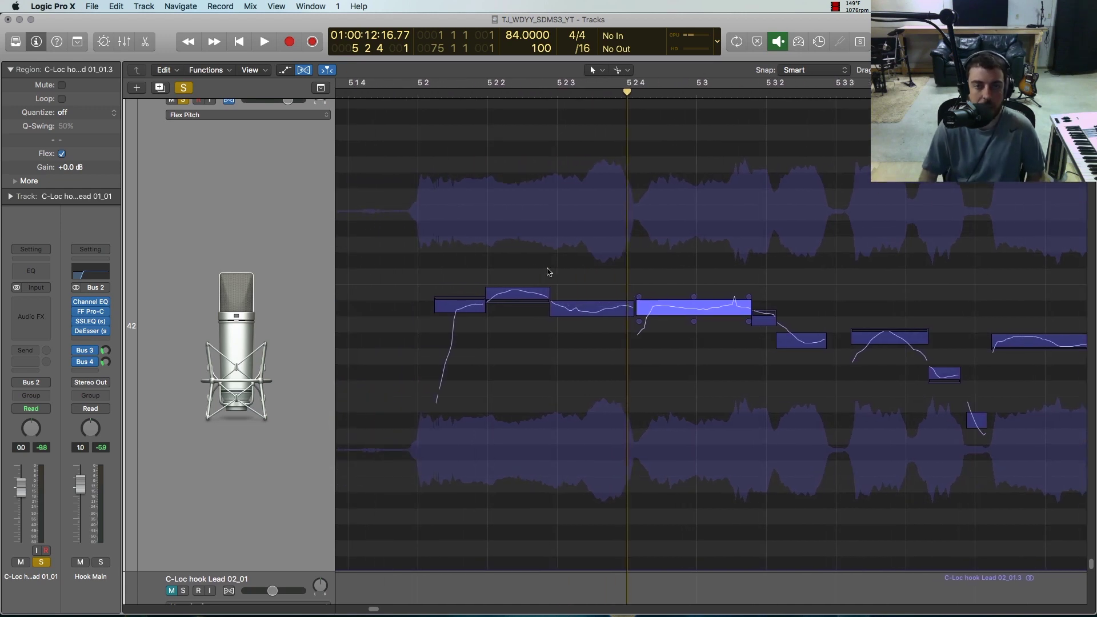
scroll(485, 275, left, 2)
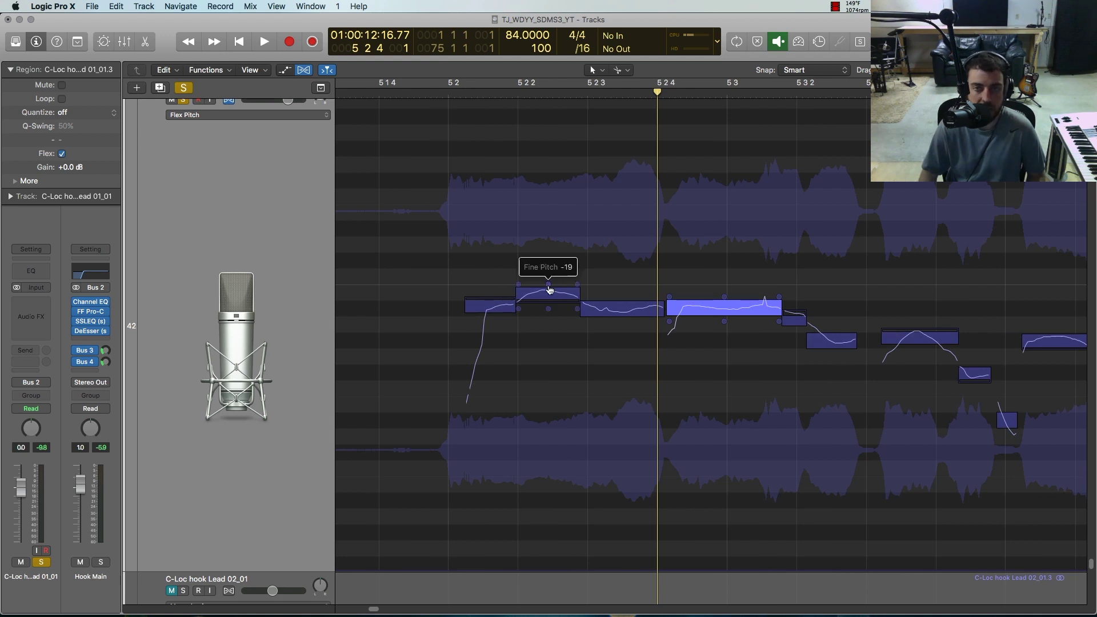
click(448, 87)
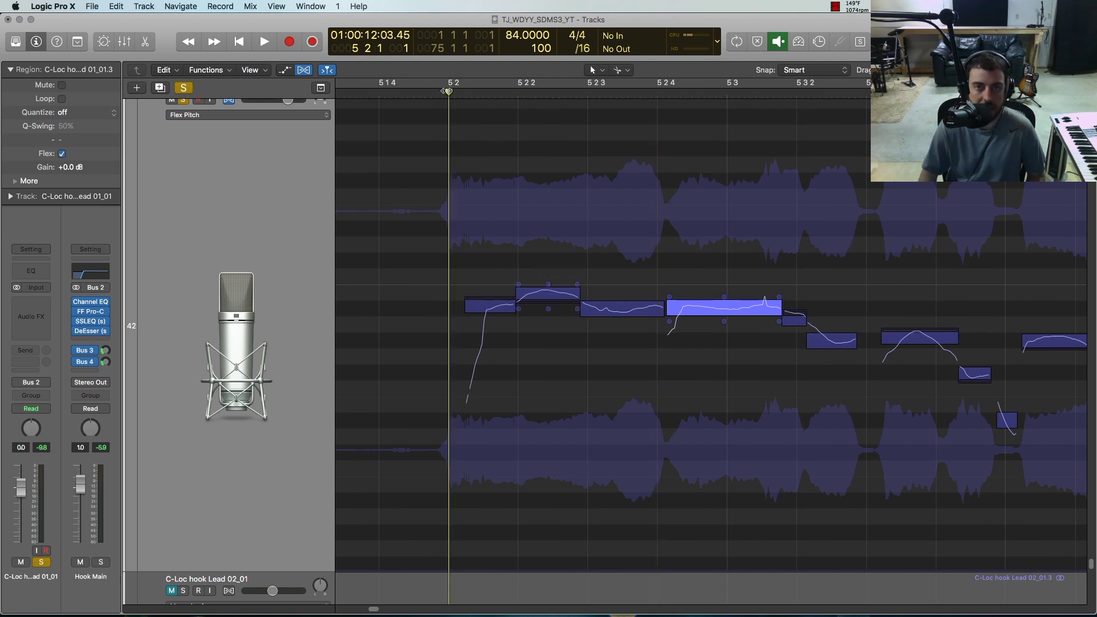
click(483, 306)
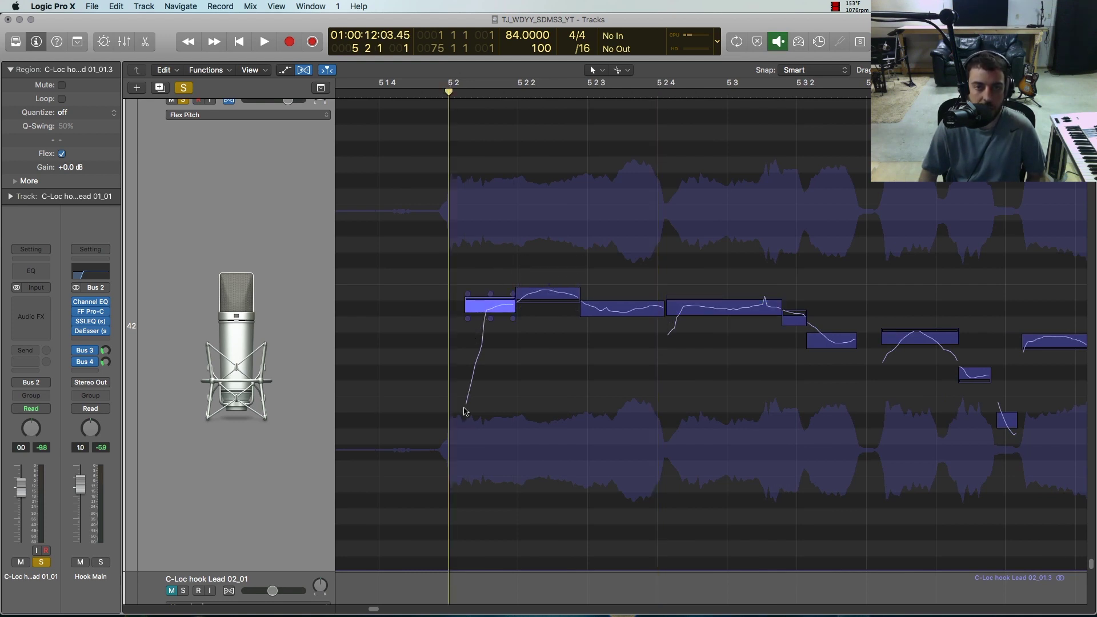
click(437, 87)
key(space)
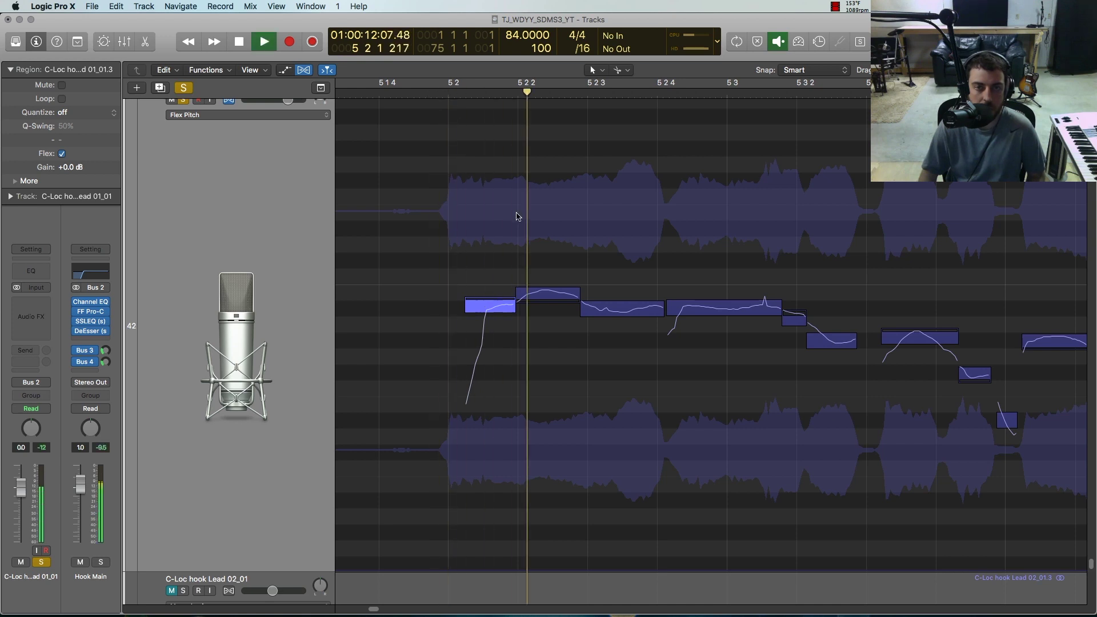
key(space)
click(448, 93)
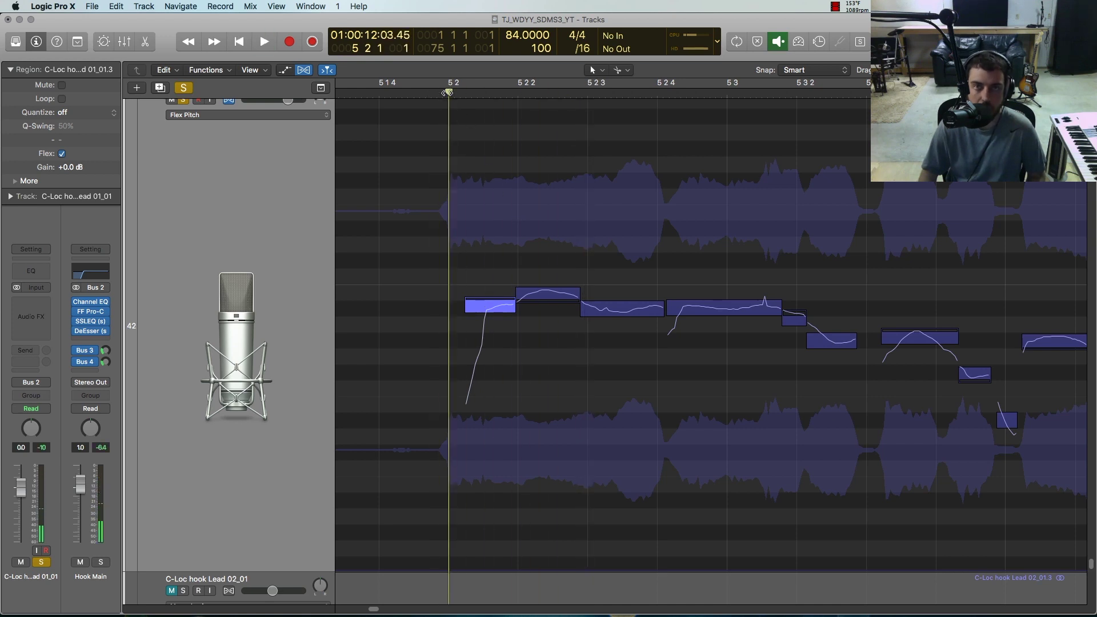
Step: Try a strong pitch drift change at the start of the first note, play it back and undo it
mouse_move(477, 349)
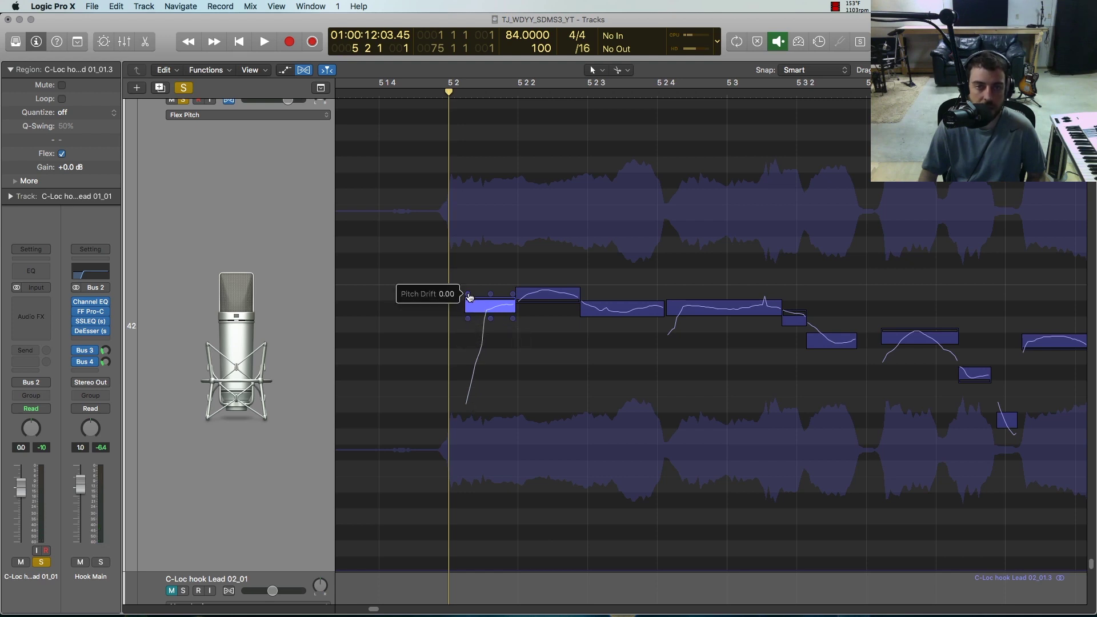
drag(468, 290, 476, 145)
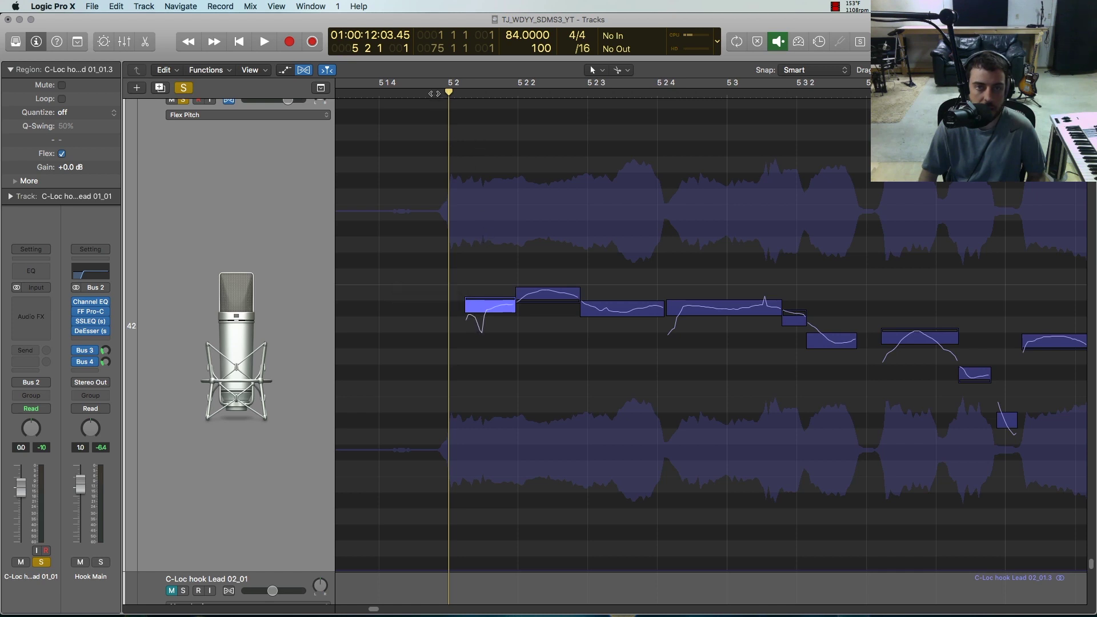
key(space)
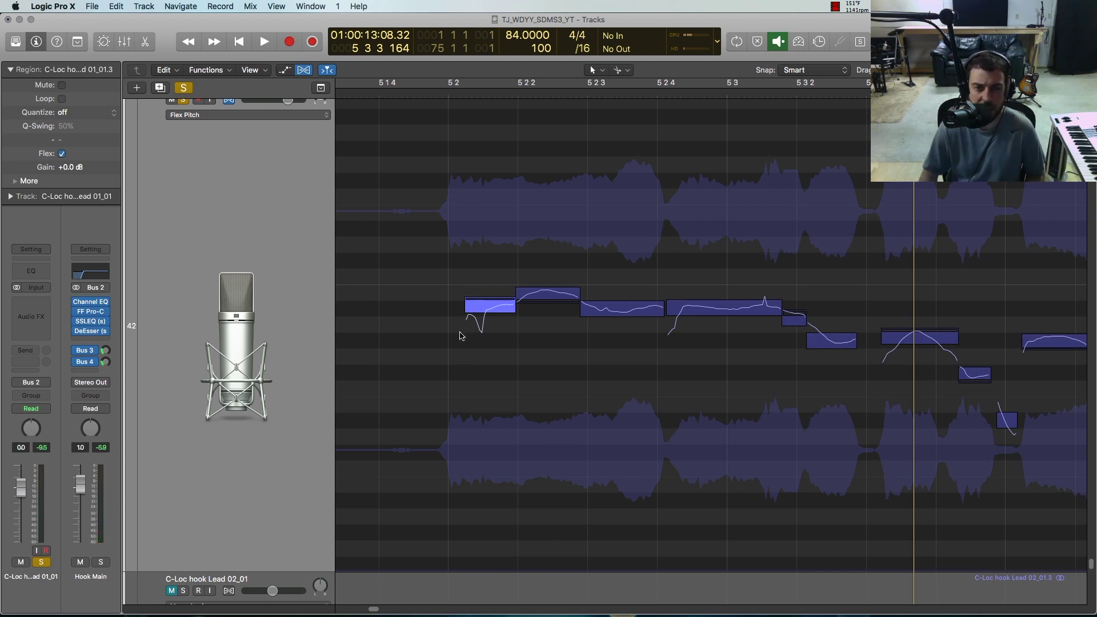
mouse_move(471, 300)
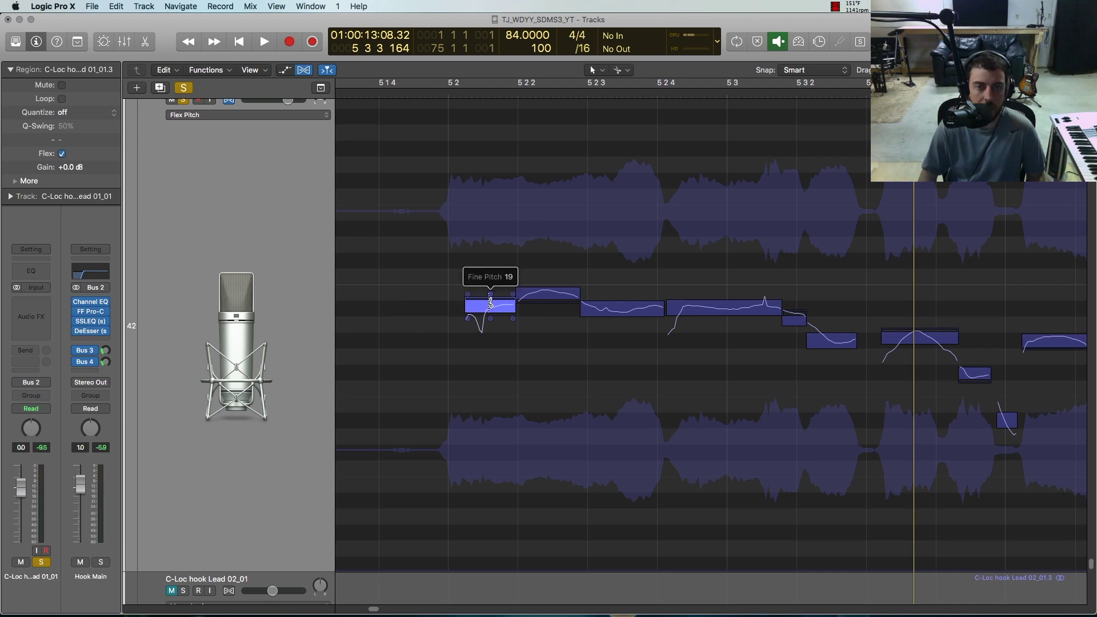
key(super+z)
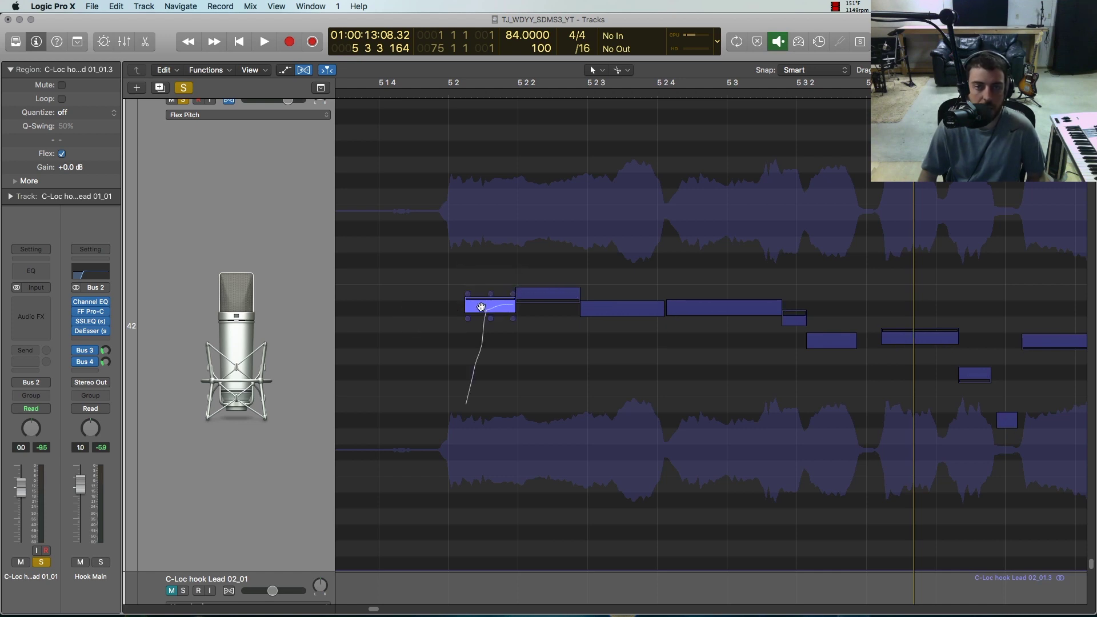
click(534, 297)
click(489, 306)
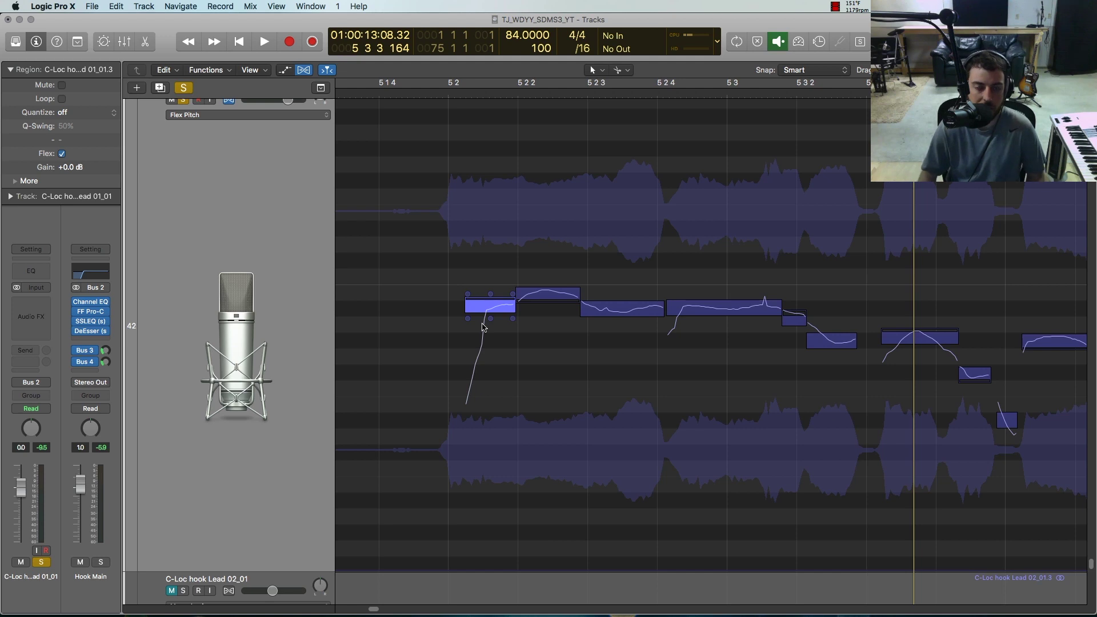
Step: Select the long fourth pitch note and play it back from bar 5, beat 2, division 4
click(694, 312)
click(660, 91)
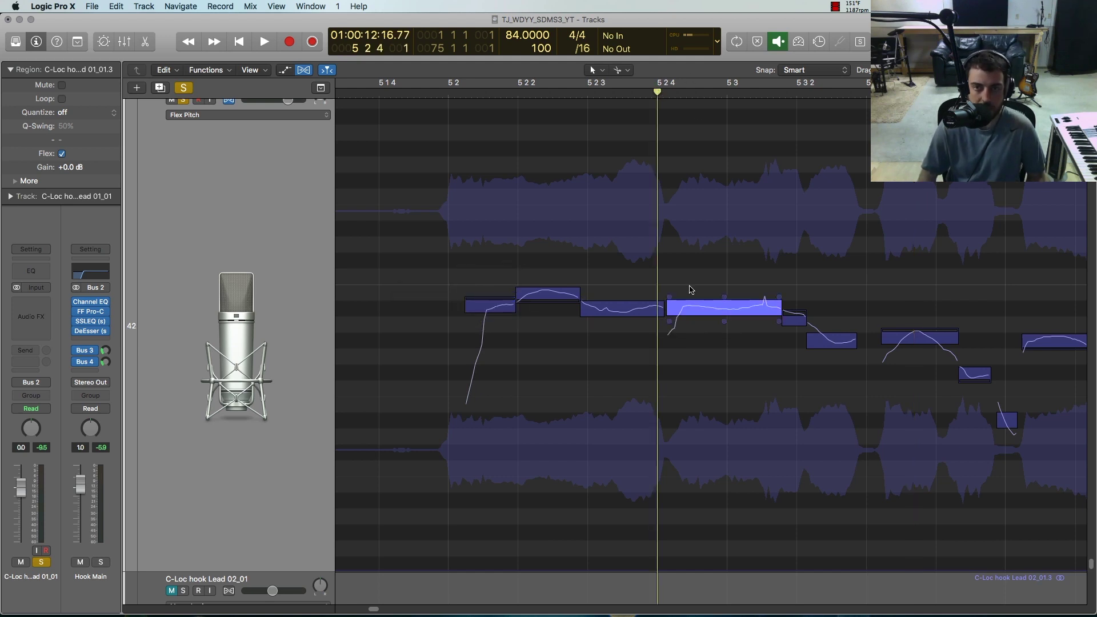
key(space)
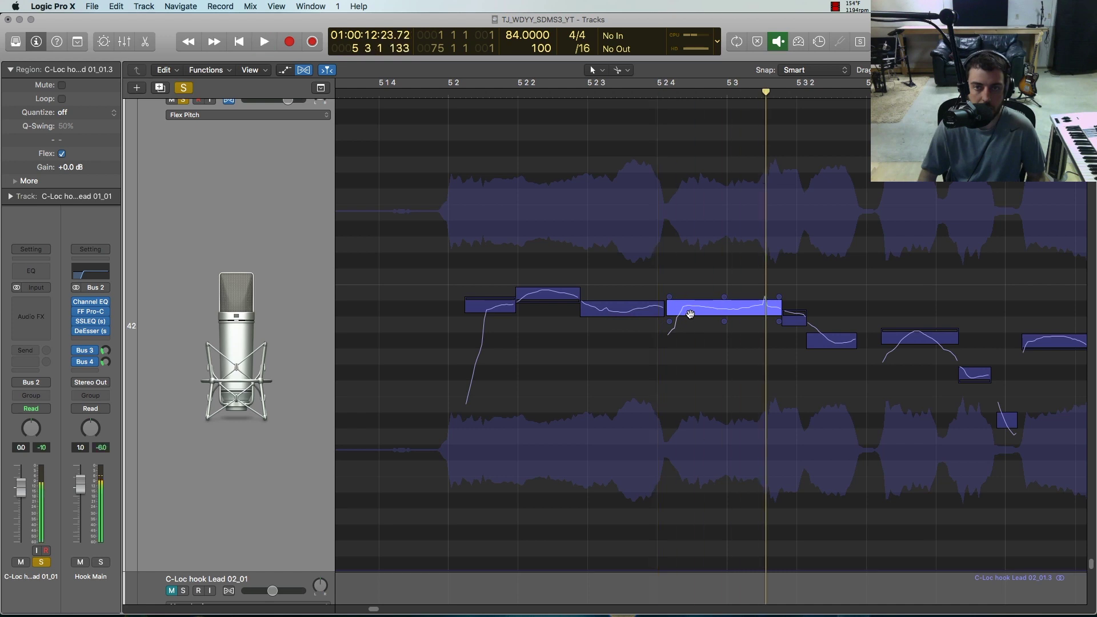
key(space)
key(space)
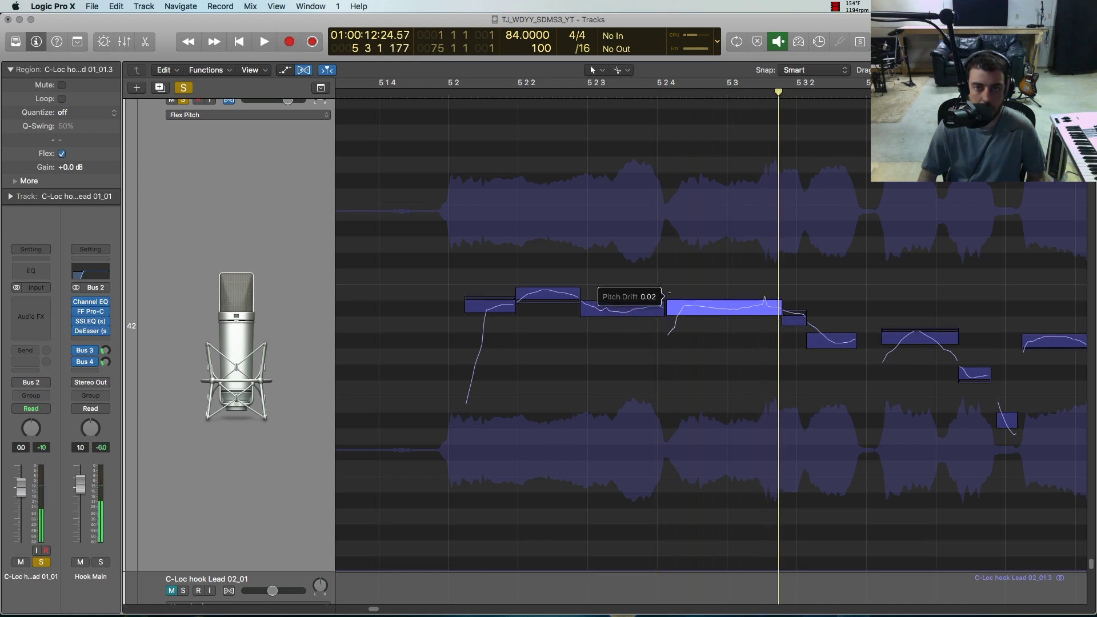
Step: Try raising the starting pitch drift of the long fourth note, play it back and restore its original curve
drag(670, 296, 670, 273)
key(space)
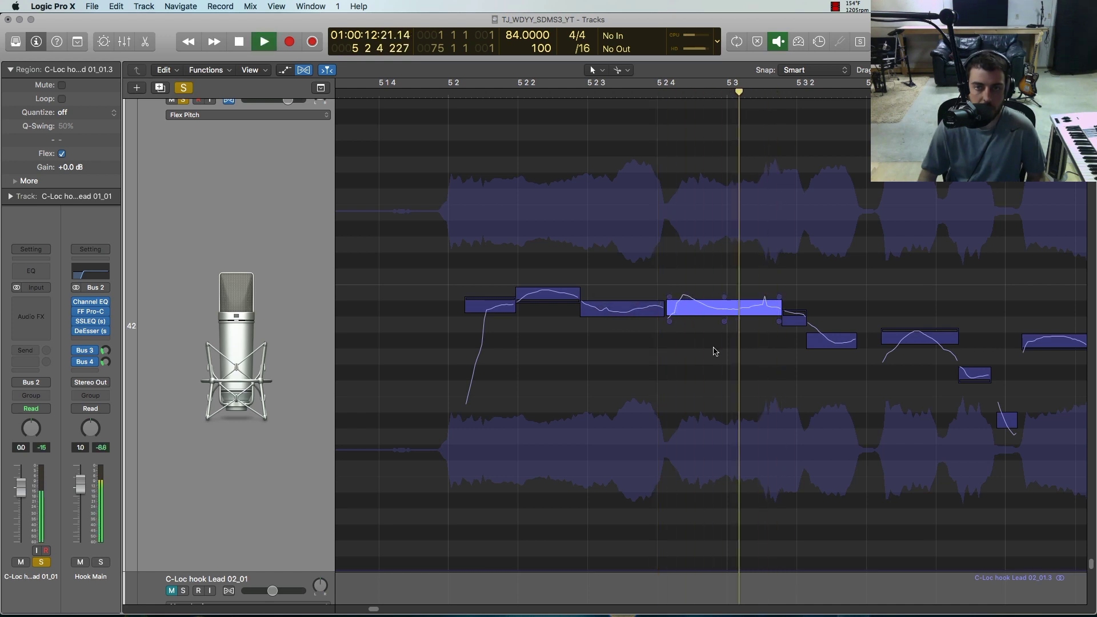
key(space)
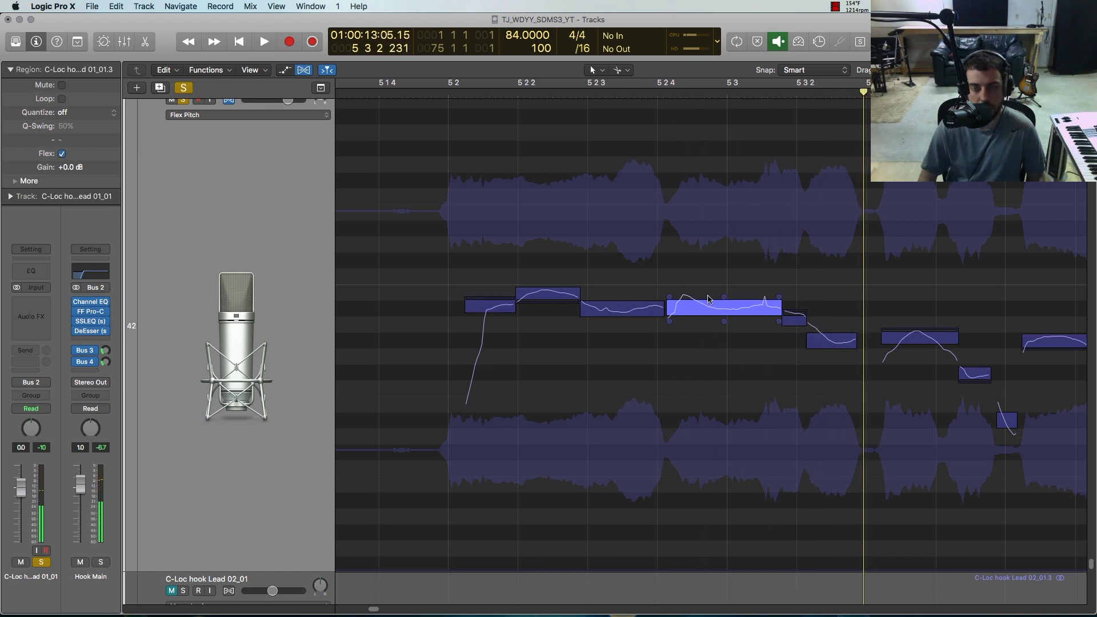
click(640, 307)
click(694, 303)
Step: Select the last long pitch note of the phrase and play it back from bar 5 beat 4
scroll(695, 304, right, 5)
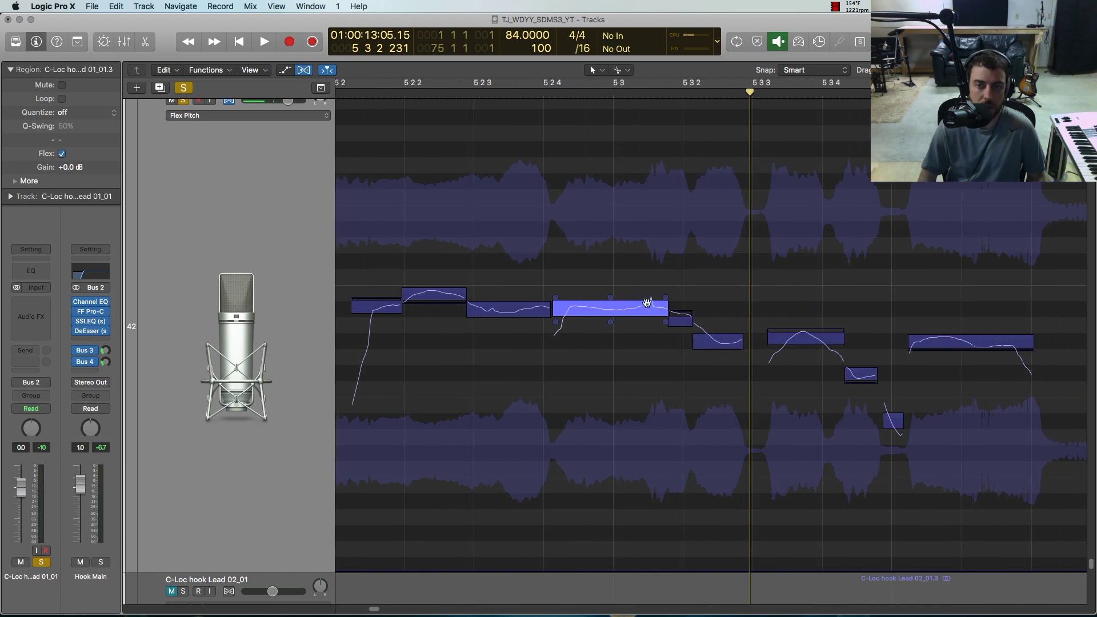
click(742, 347)
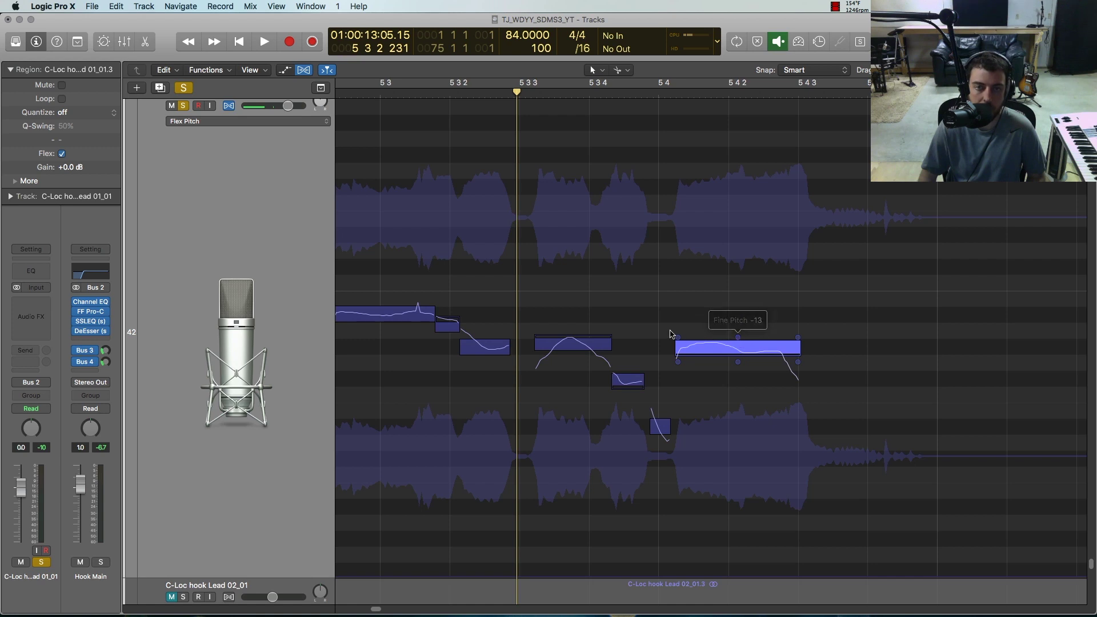
scroll(675, 332, left, 10)
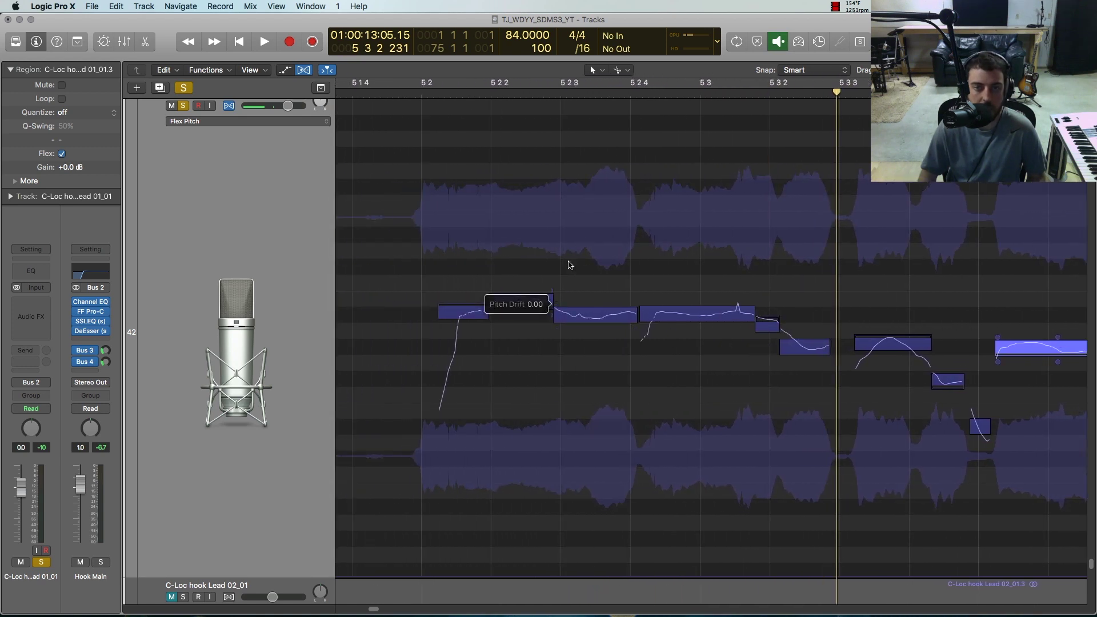
drag(529, 311, 530, 302)
scroll(673, 309, right, 1)
scroll(673, 309, right, 9)
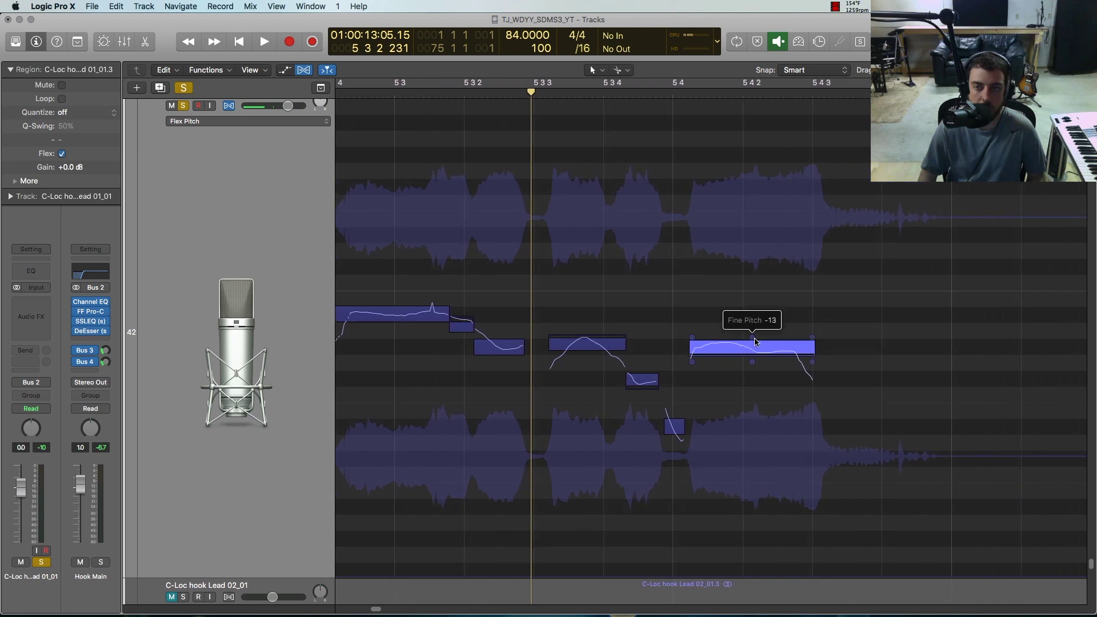
click(677, 94)
key(space)
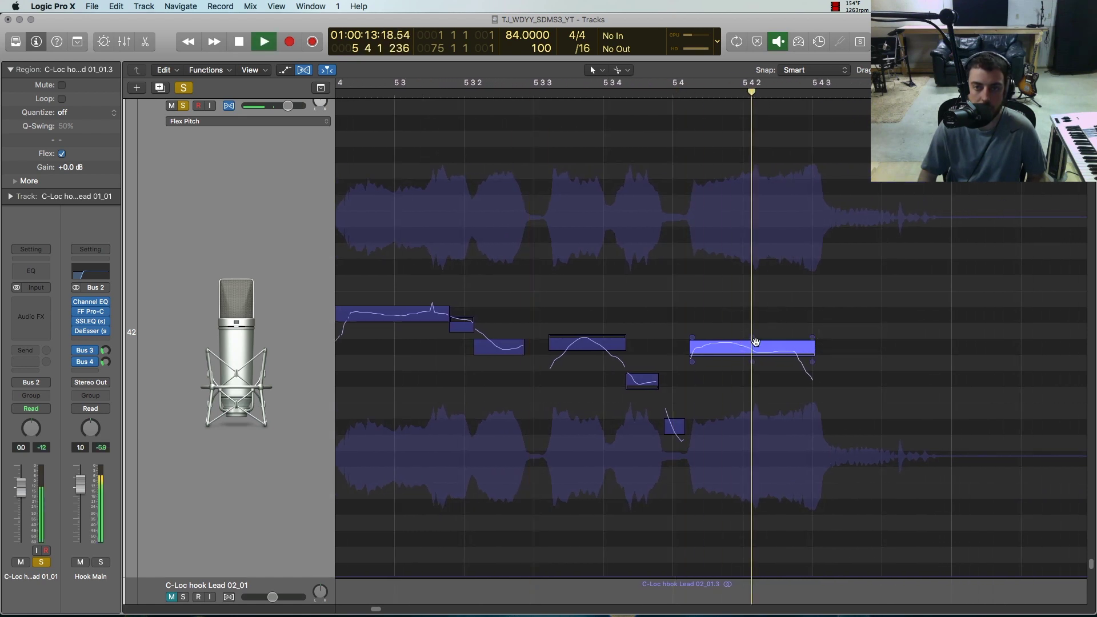
key(space)
Step: Set the fine pitch of the phrase's last note to 0 and audition it
drag(752, 345, 752, 342)
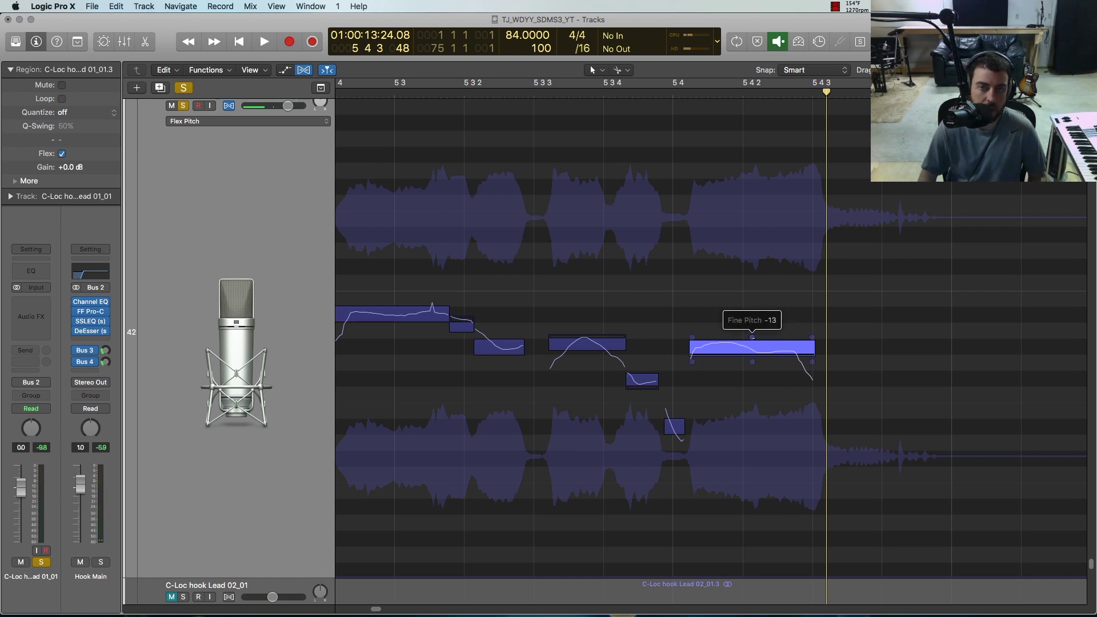
mouse_move(752, 338)
mouse_down()
mouse_move(752, 347)
mouse_move(752, 336)
mouse_up()
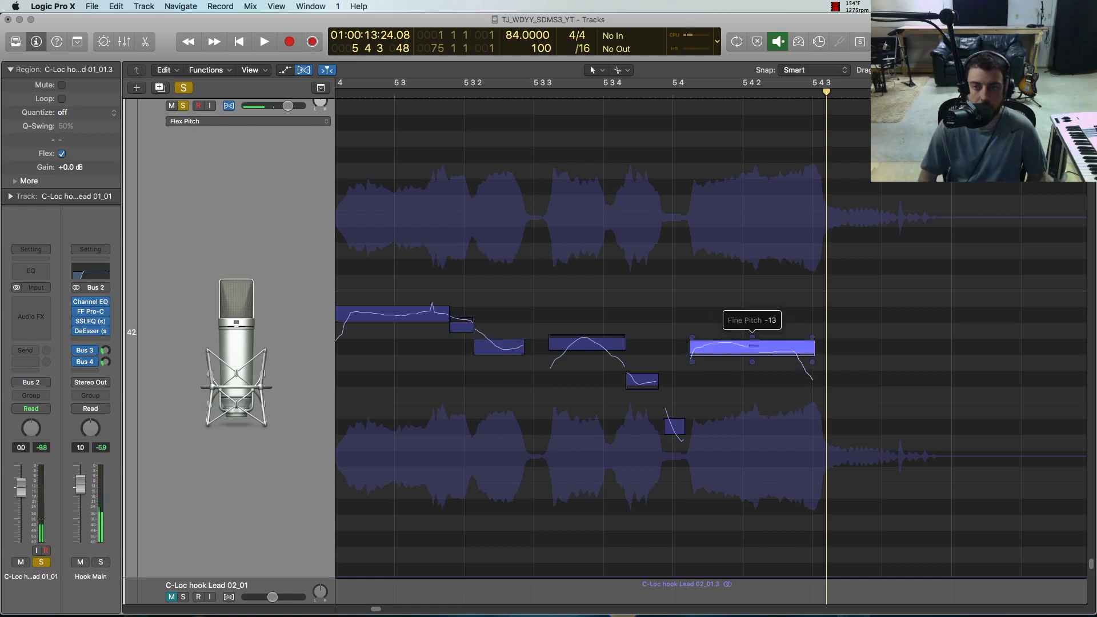
drag(752, 340, 756, 299)
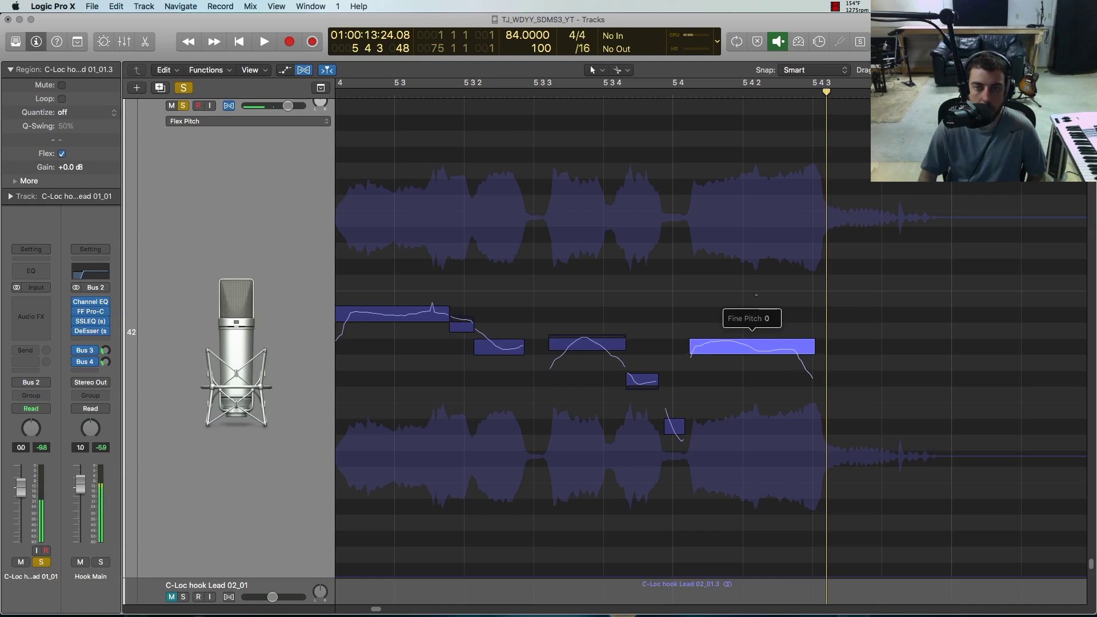
click(735, 351)
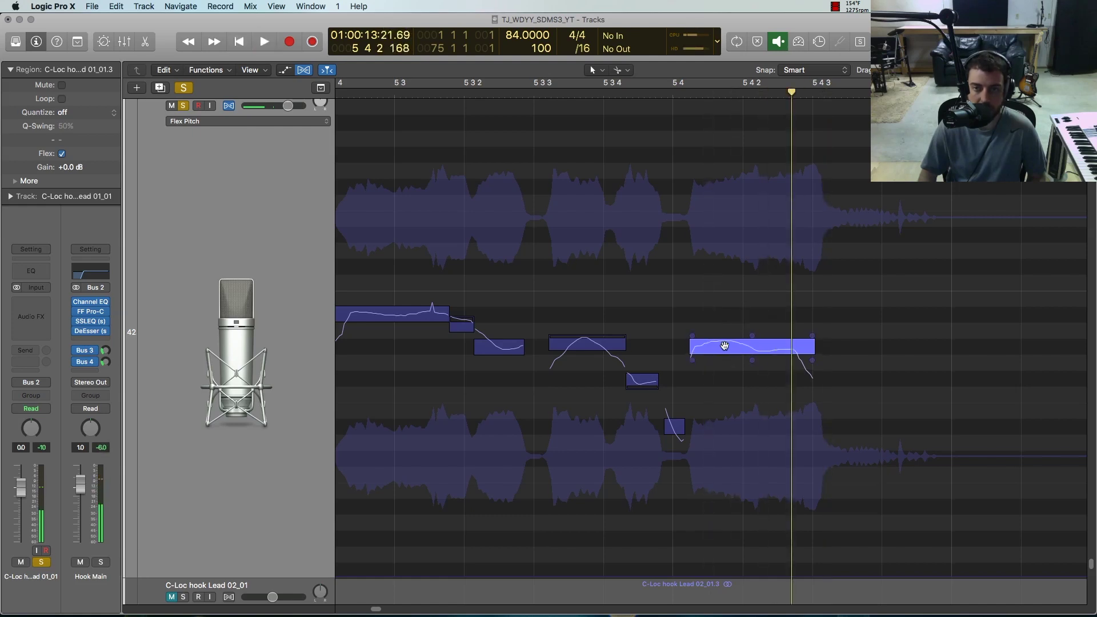
Step: Lower the last note's fine pitch slightly and correct it with Set to Perfect Pitch
mouse_move(746, 341)
mouse_down()
mouse_move(725, 337)
mouse_move(752, 329)
mouse_move(752, 338)
mouse_up()
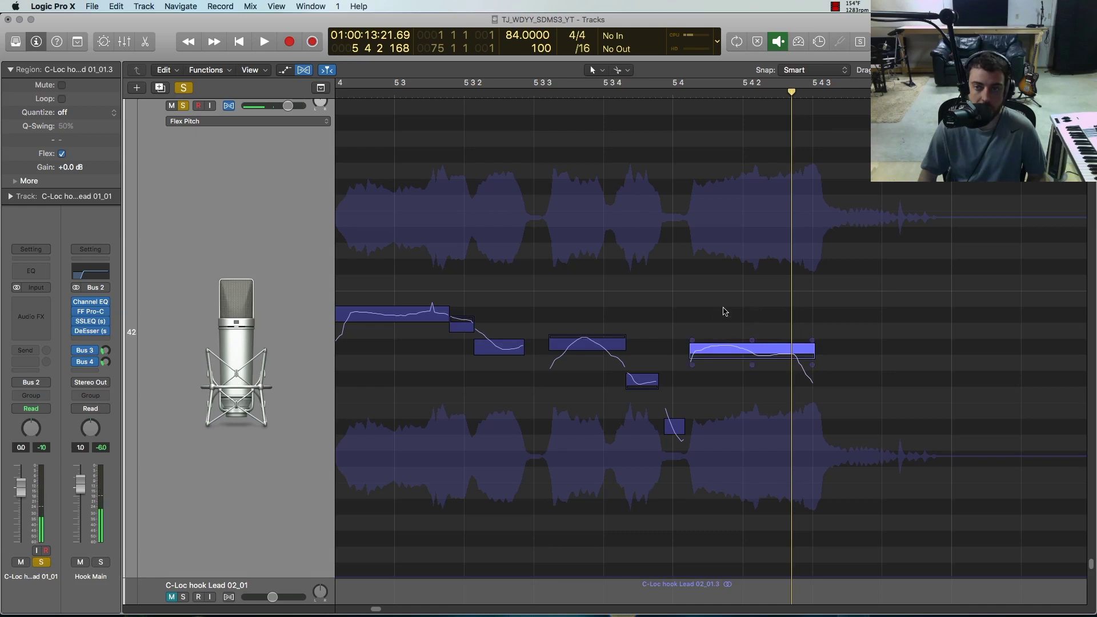
right_click(721, 353)
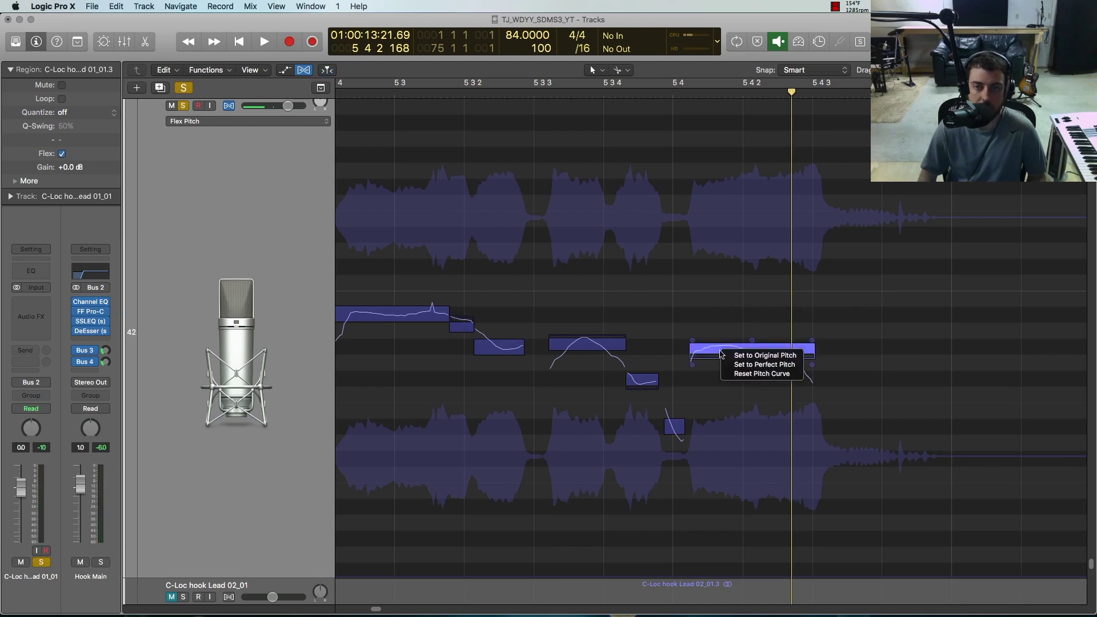
click(763, 365)
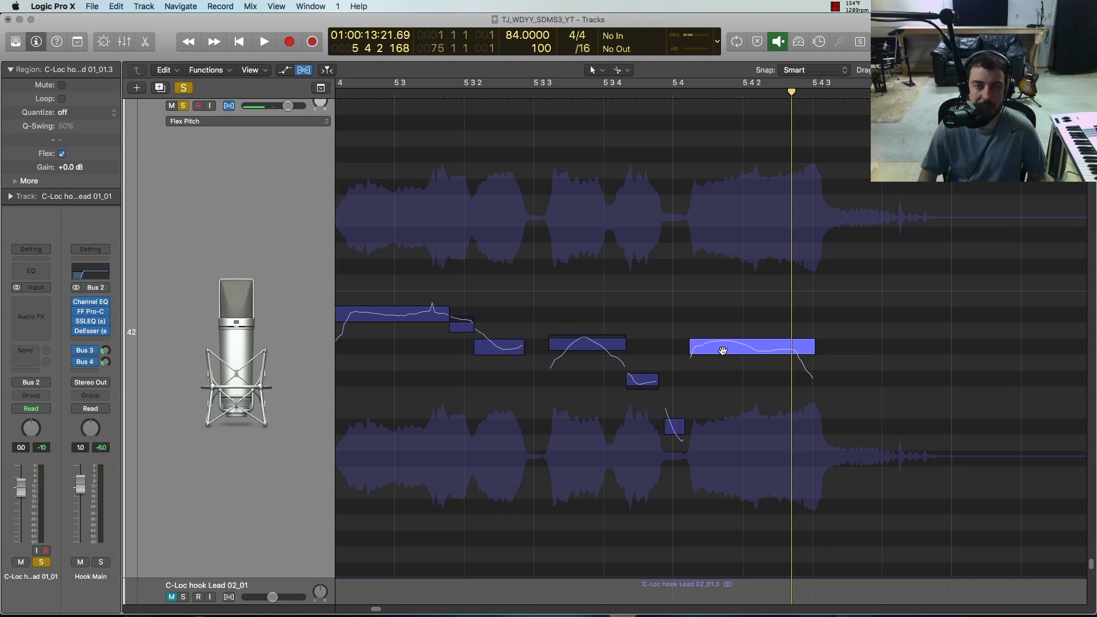
scroll(723, 350, left, 3)
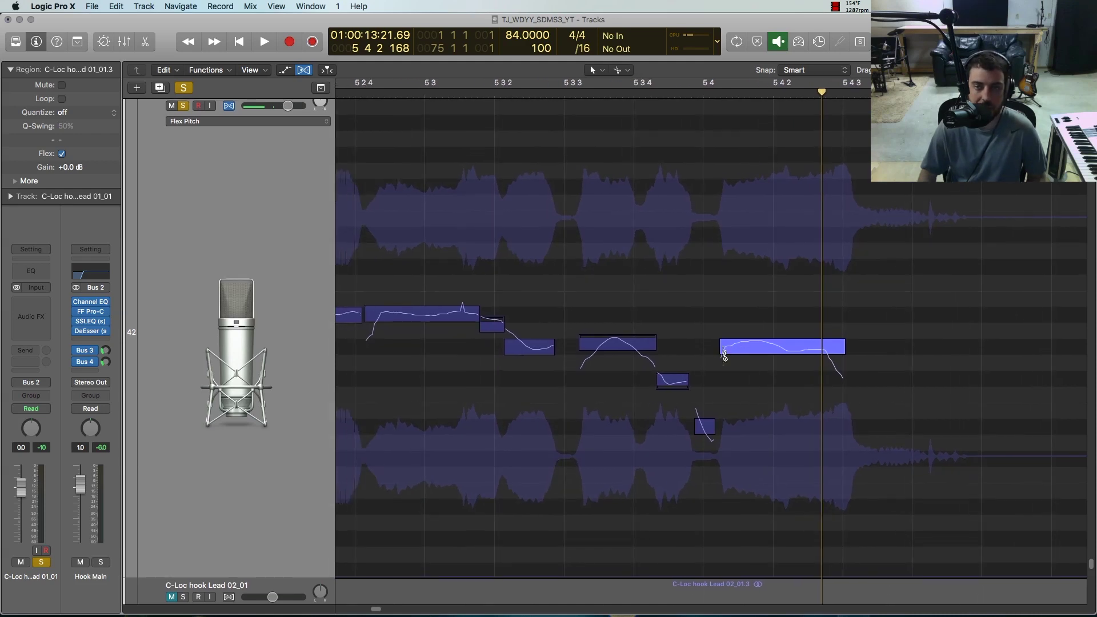
Step: Set the last long note of the phrase to perfect pitch
key(super+Left)
key(super+Left)
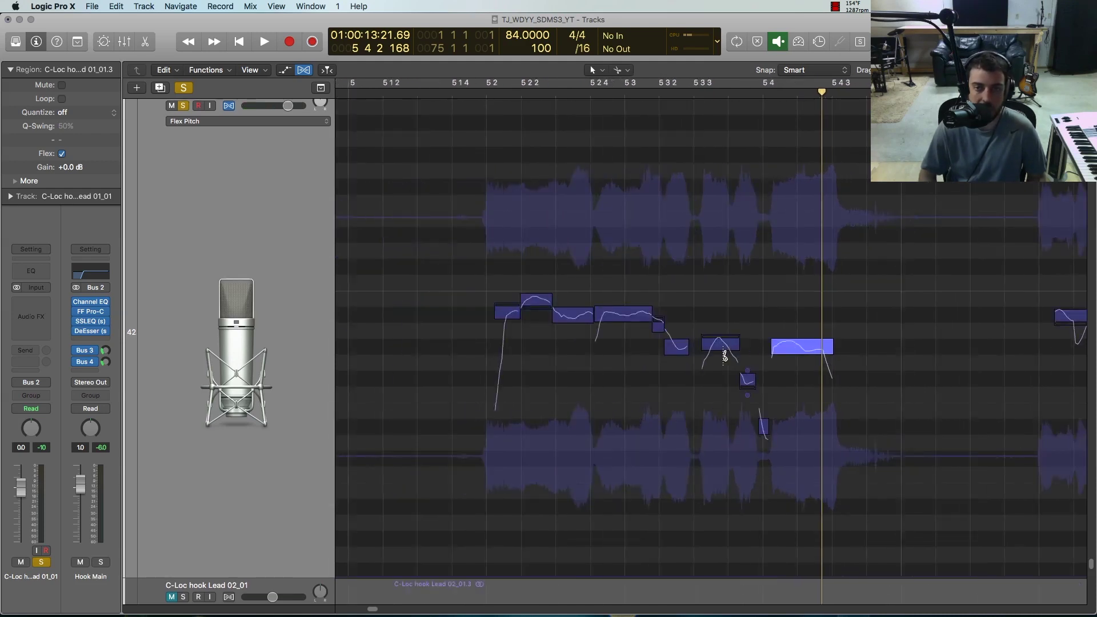
key(super+Right)
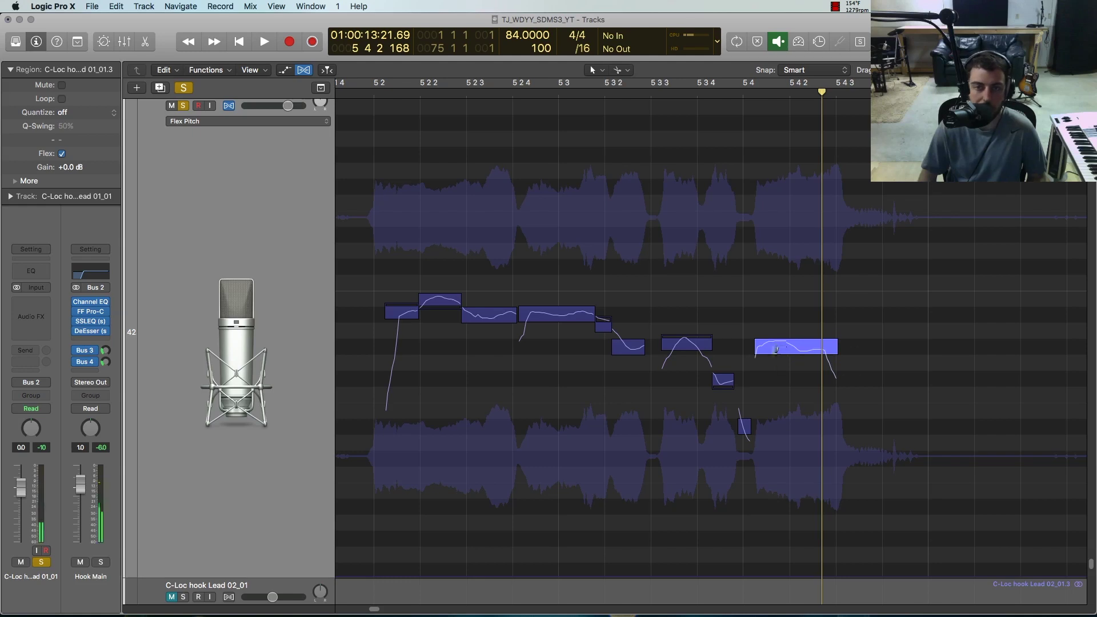
right_click(768, 350)
click(817, 361)
Step: Try setting all notes of the region to perfect pitch at once, and undo that correction
right_click(644, 262)
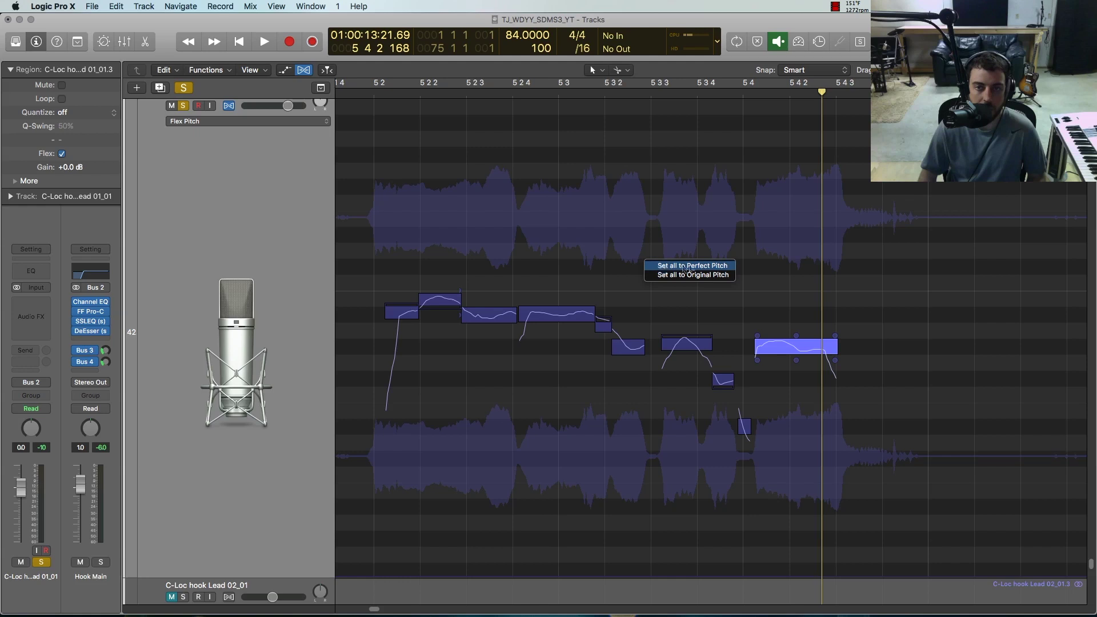
click(603, 263)
right_click(643, 273)
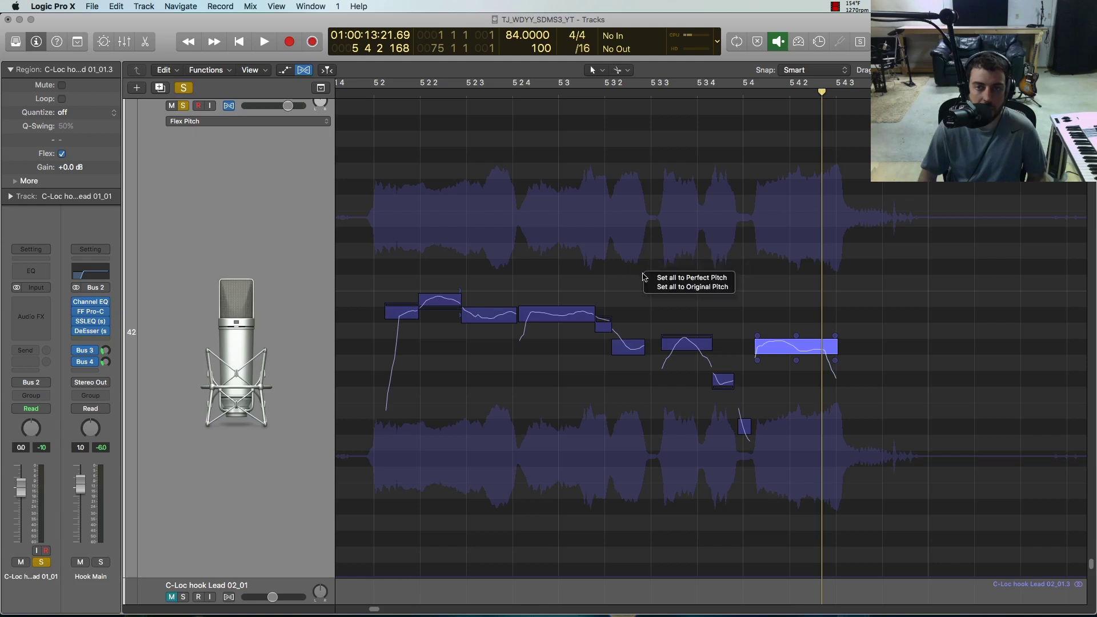
click(672, 278)
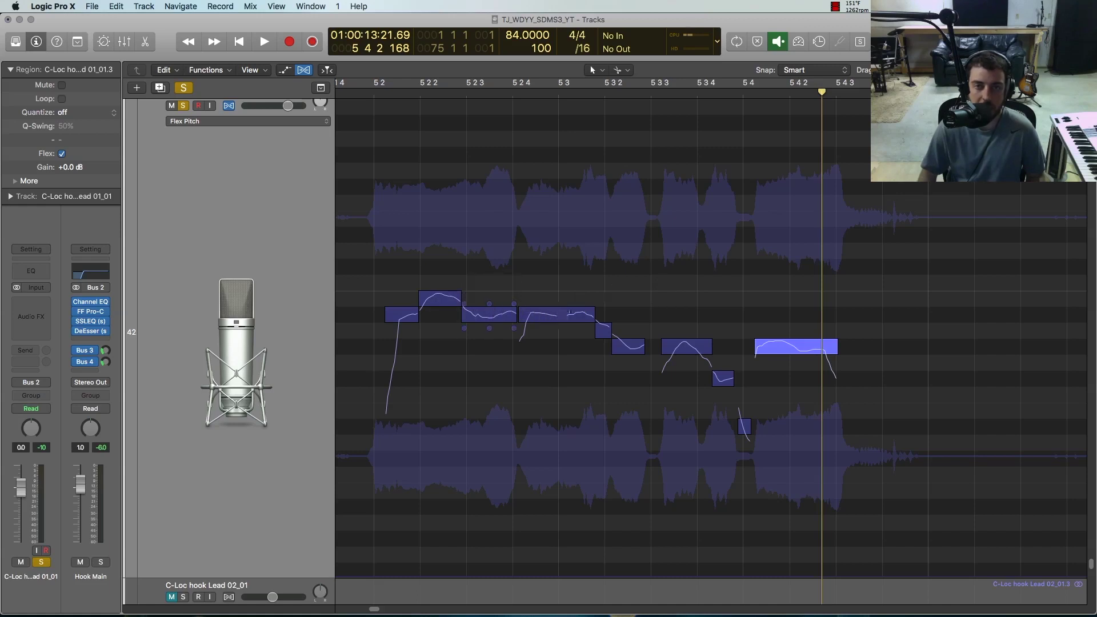
key(super+z)
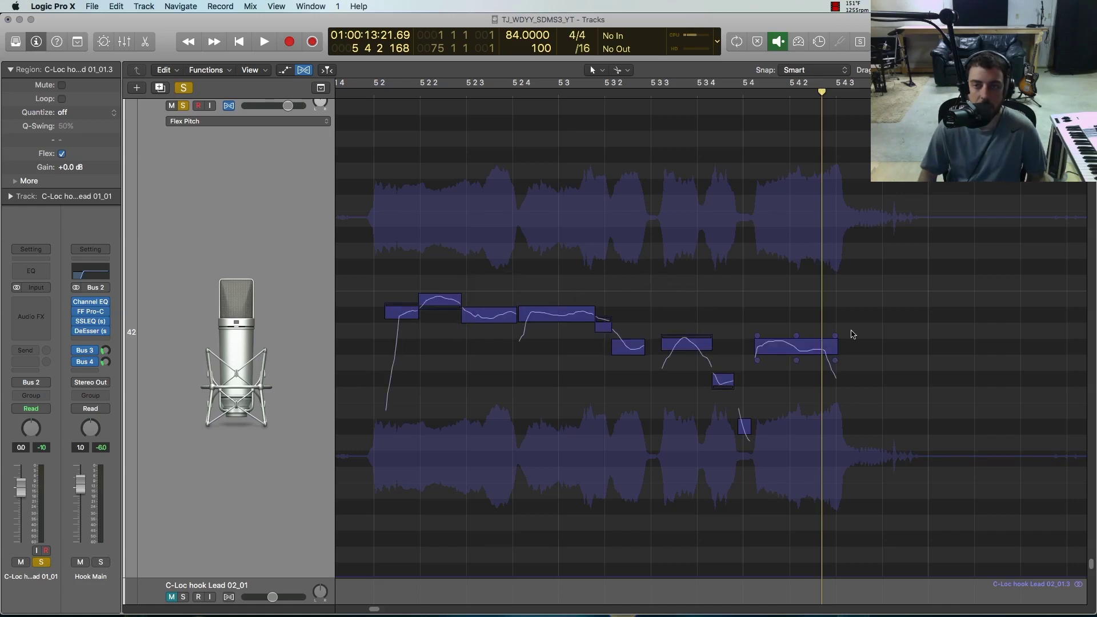
Step: Select the phrase's last note, flatten its vibrato and play it back from bar 5 beat 4
click(787, 345)
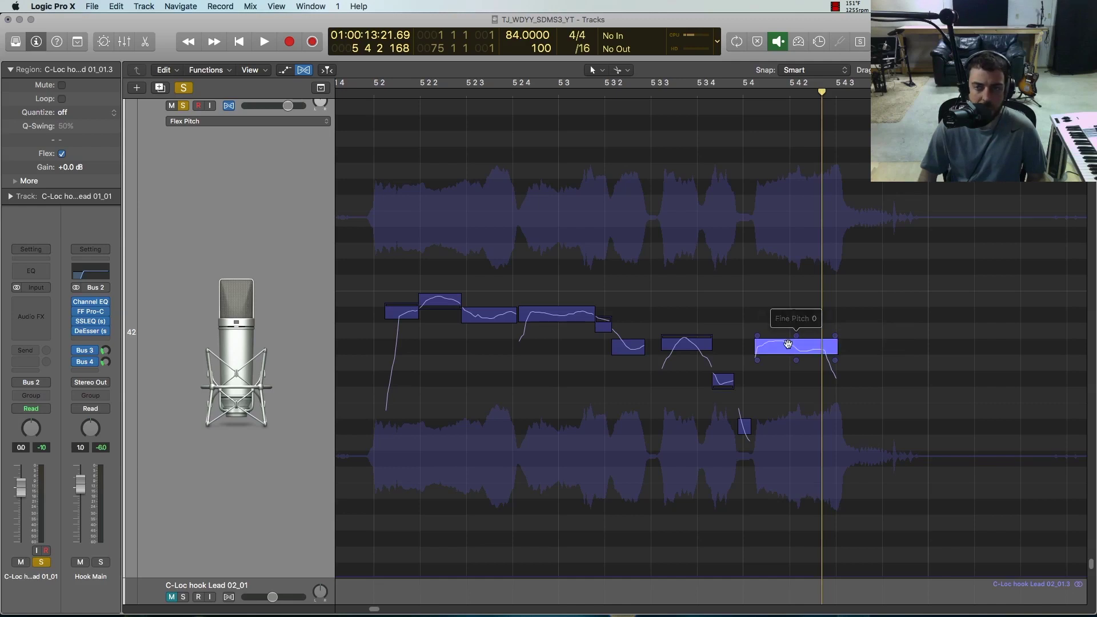
click(699, 346)
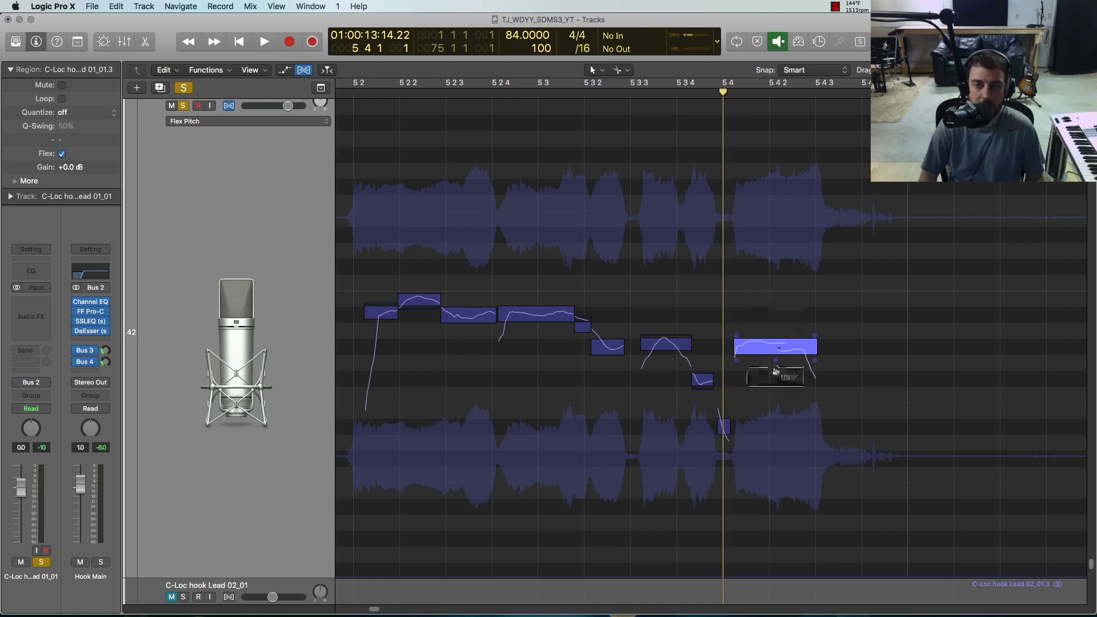
drag(775, 372, 777, 365)
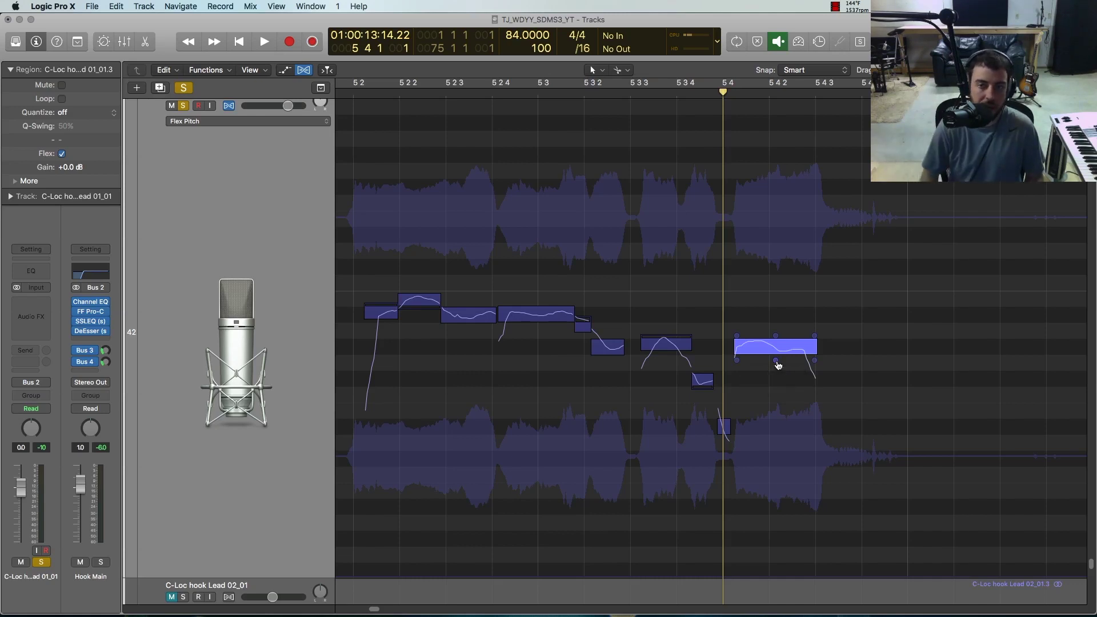
drag(778, 366, 776, 389)
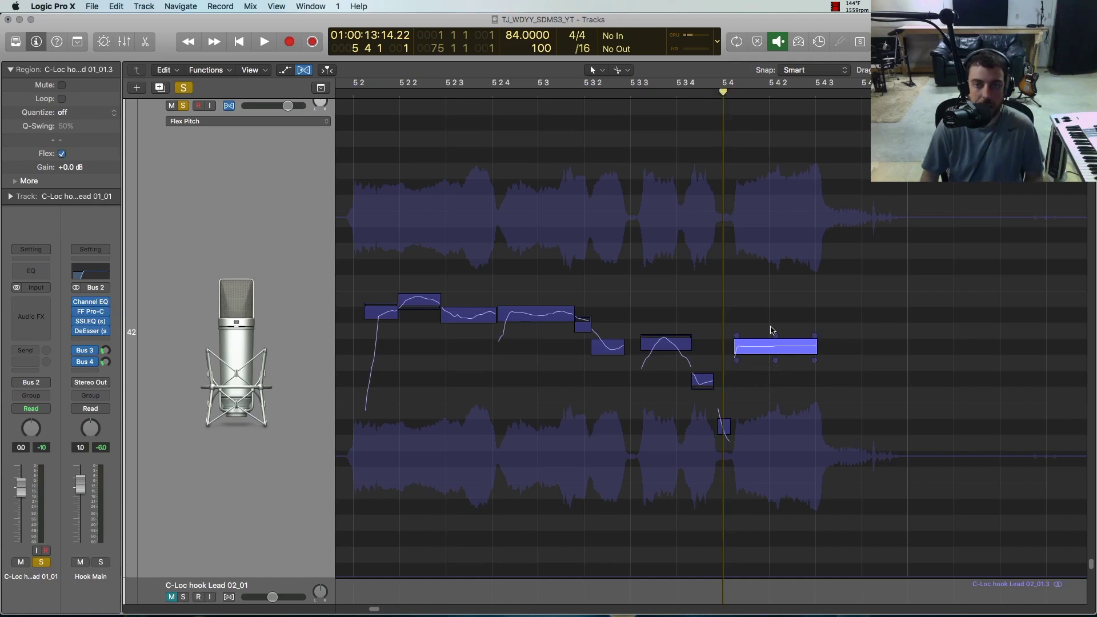
key(space)
Step: Exaggerate the last note's vibrato, play it back and flatten the pitch curve again
mouse_move(777, 366)
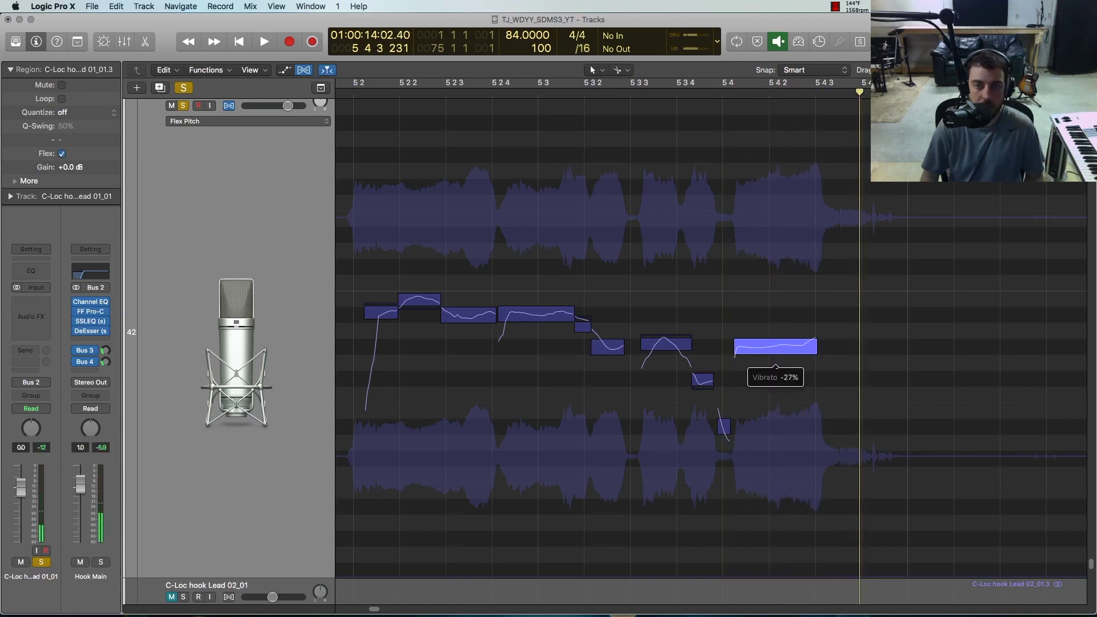
drag(775, 360, 779, 235)
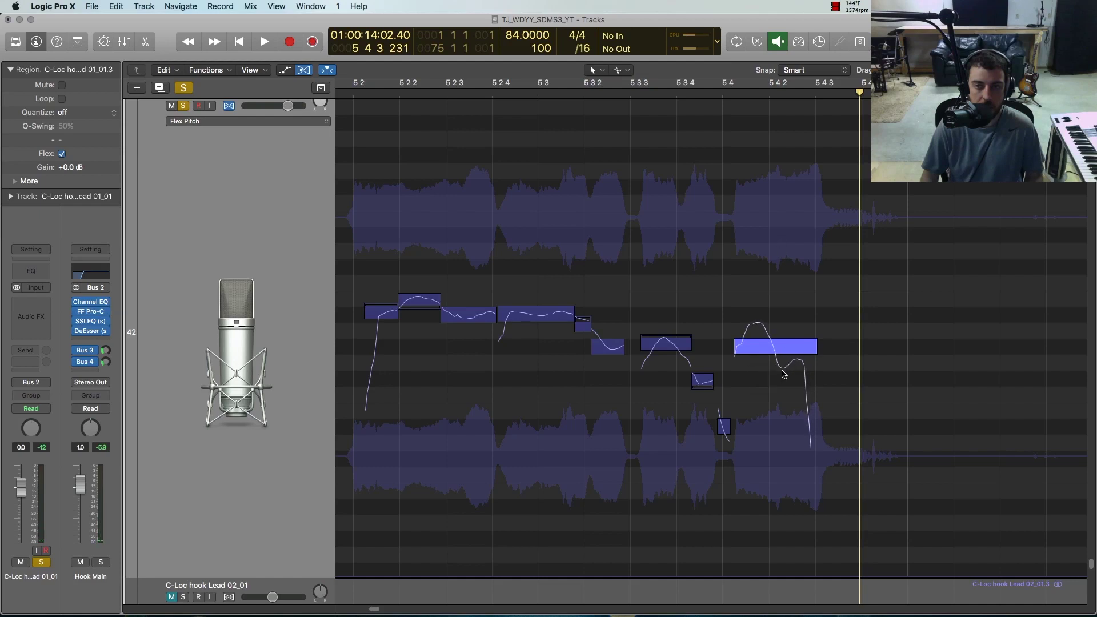
key(space)
key(space)
drag(776, 361, 776, 365)
drag(779, 238, 771, 469)
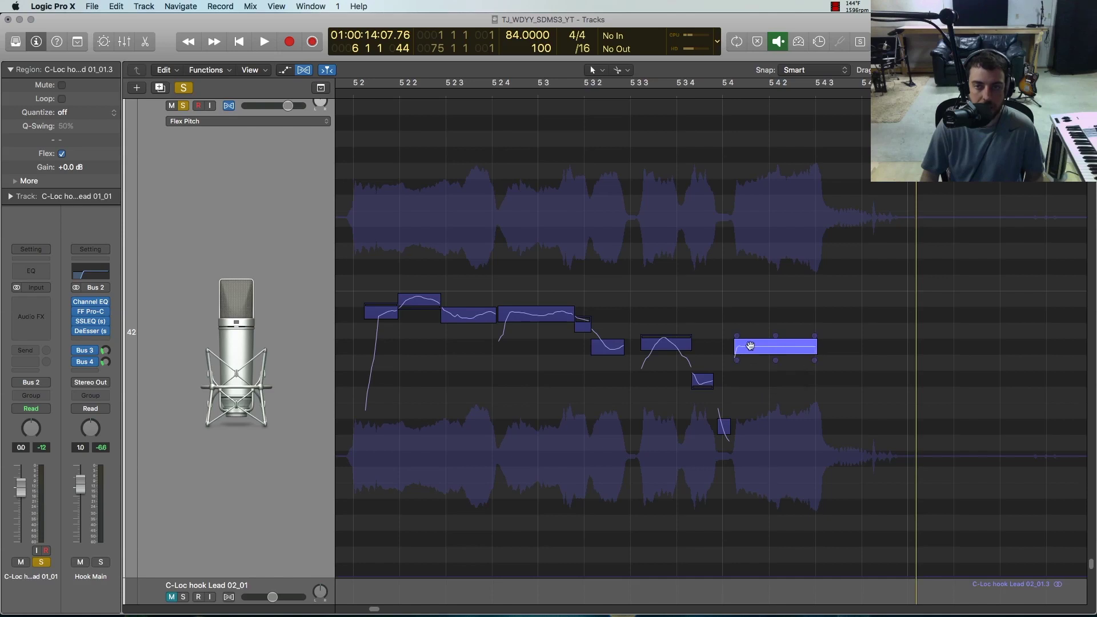
Step: Try a starting pitch drift of 0.22 on the last note, audition it and restore the original pitch curve
drag(736, 342, 735, 329)
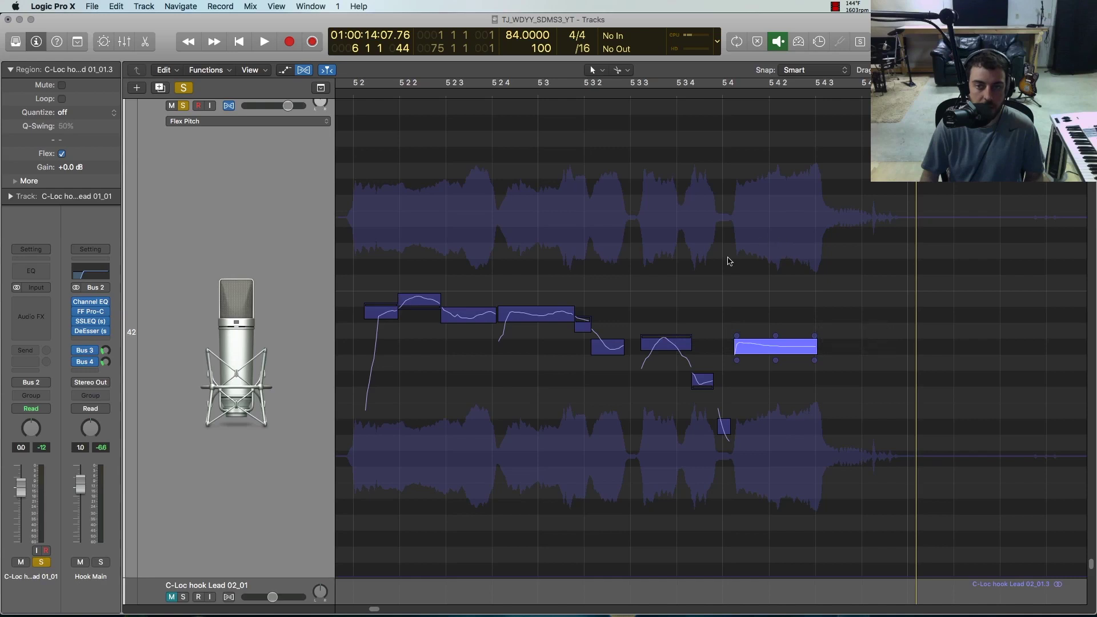
key(space)
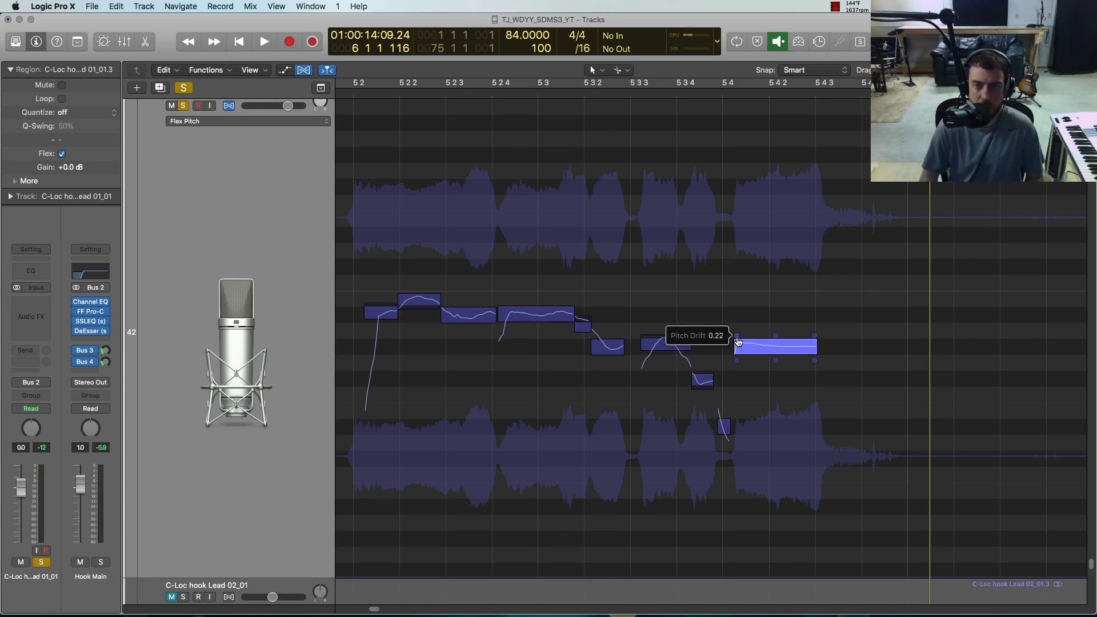
drag(775, 361, 777, 367)
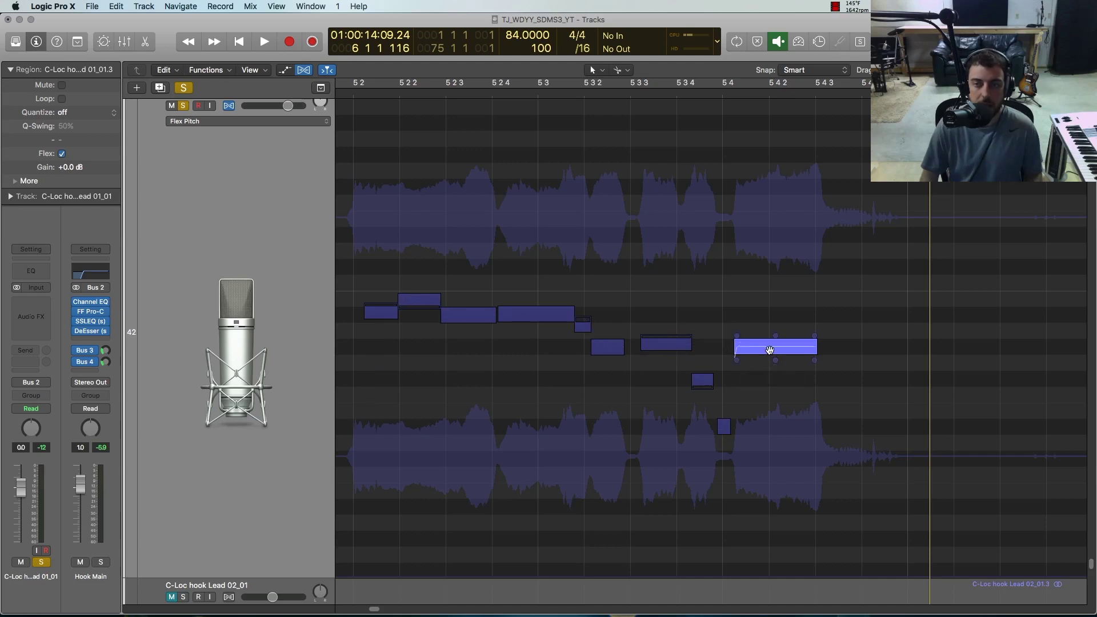
key(super+z)
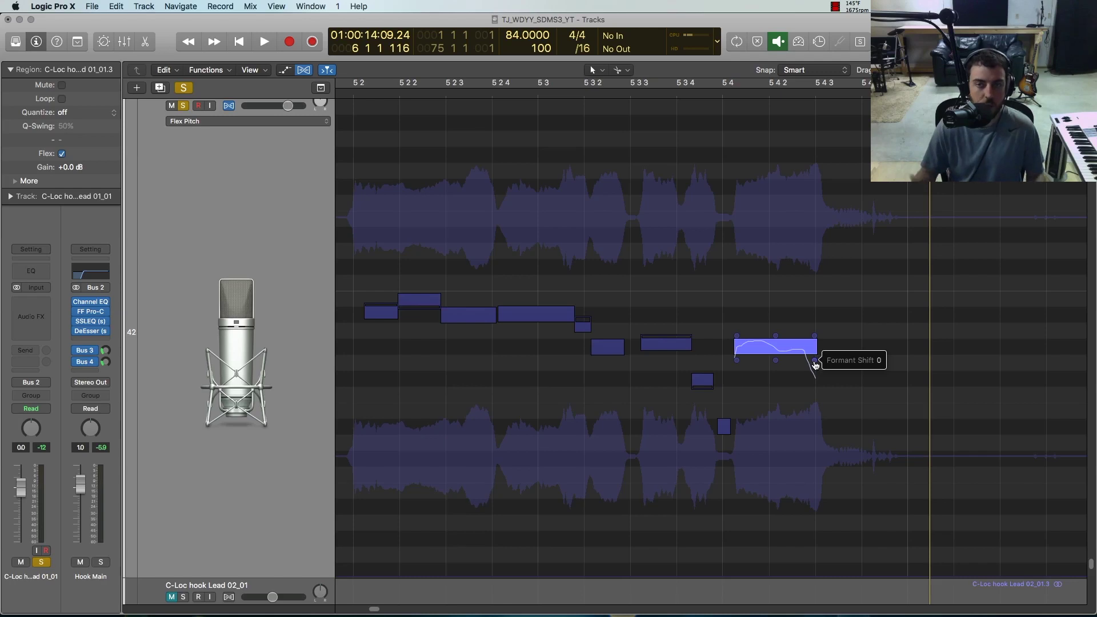
Step: Try the last note's formant shift at 298 and at a strongly negative value, playing the note back
drag(814, 362, 814, 361)
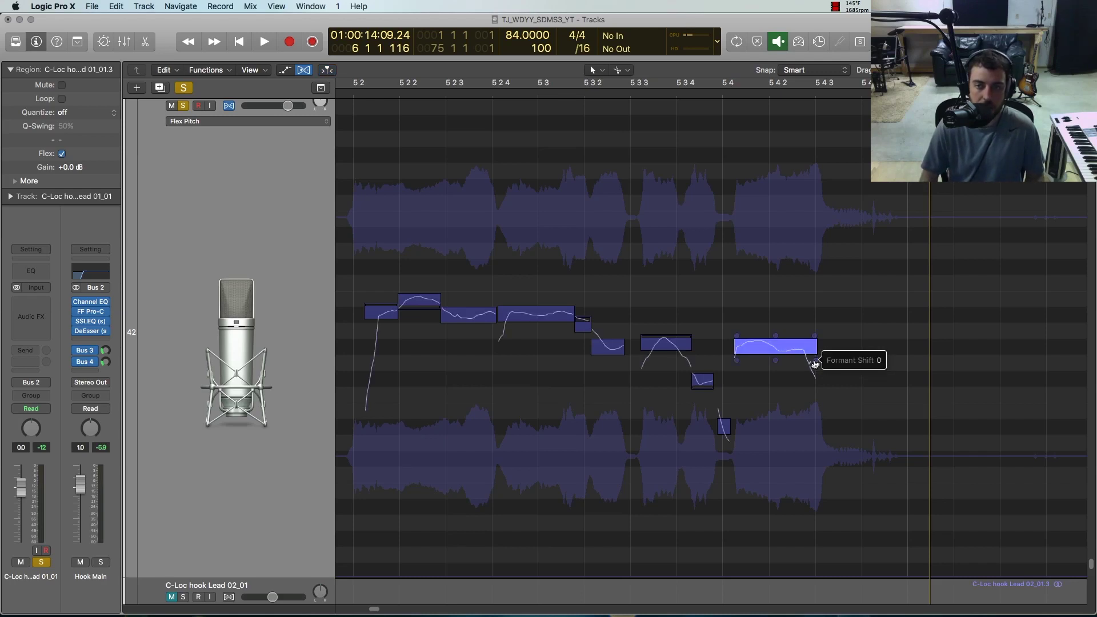
drag(814, 363, 814, 272)
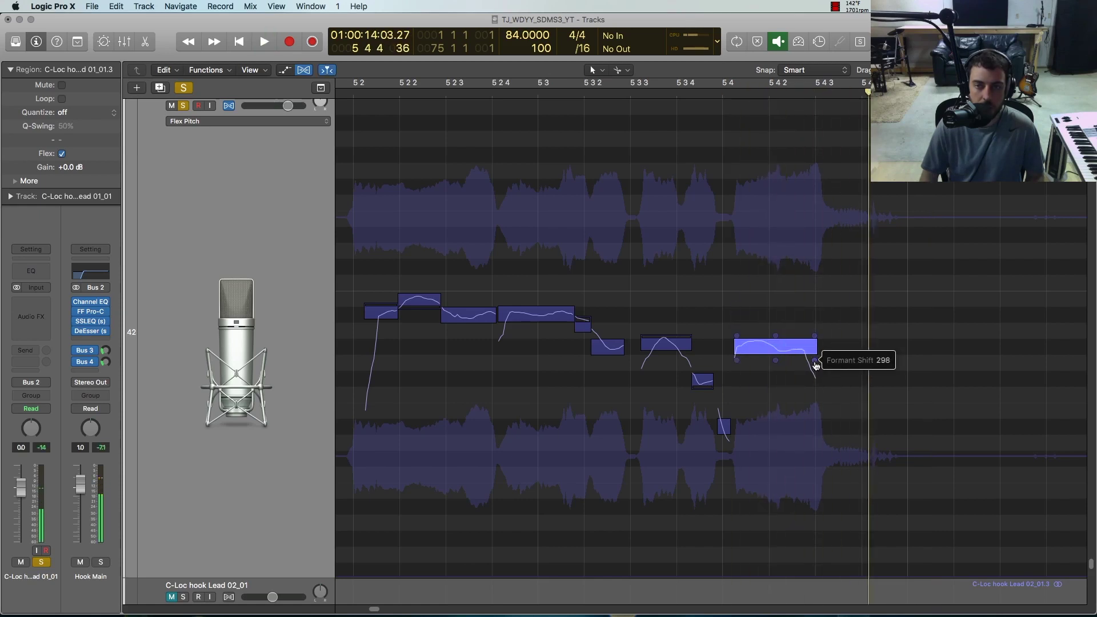
drag(816, 365, 815, 396)
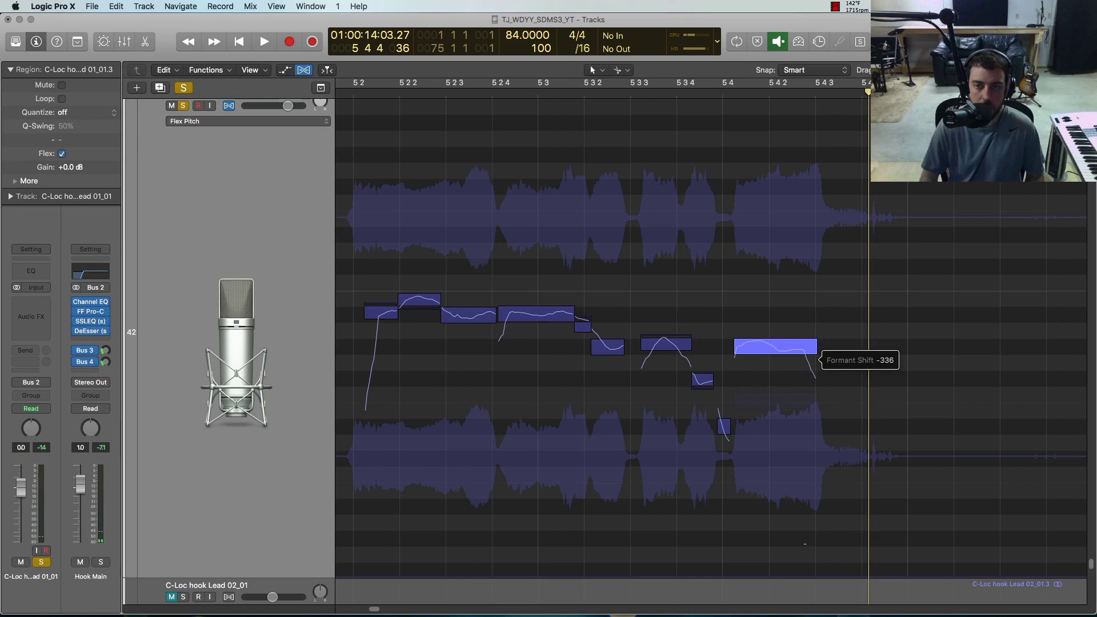
key(space)
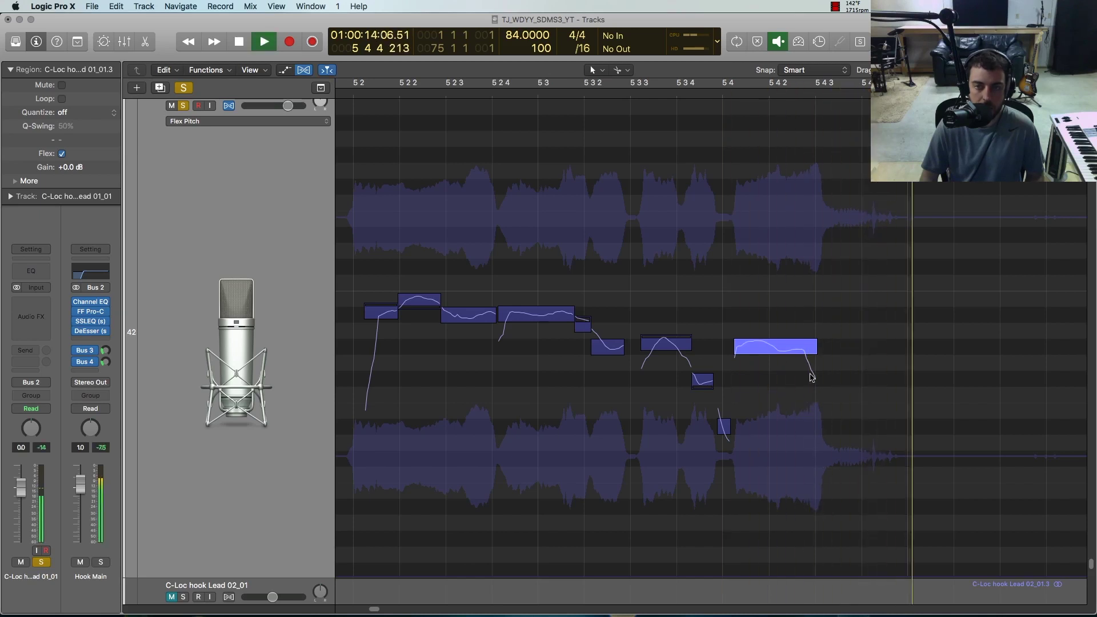
key(space)
Step: Raise the last note's formant shift, audition it from bar 5 beat 4 and lower the shift back toward zero
scroll(812, 370, left, 10)
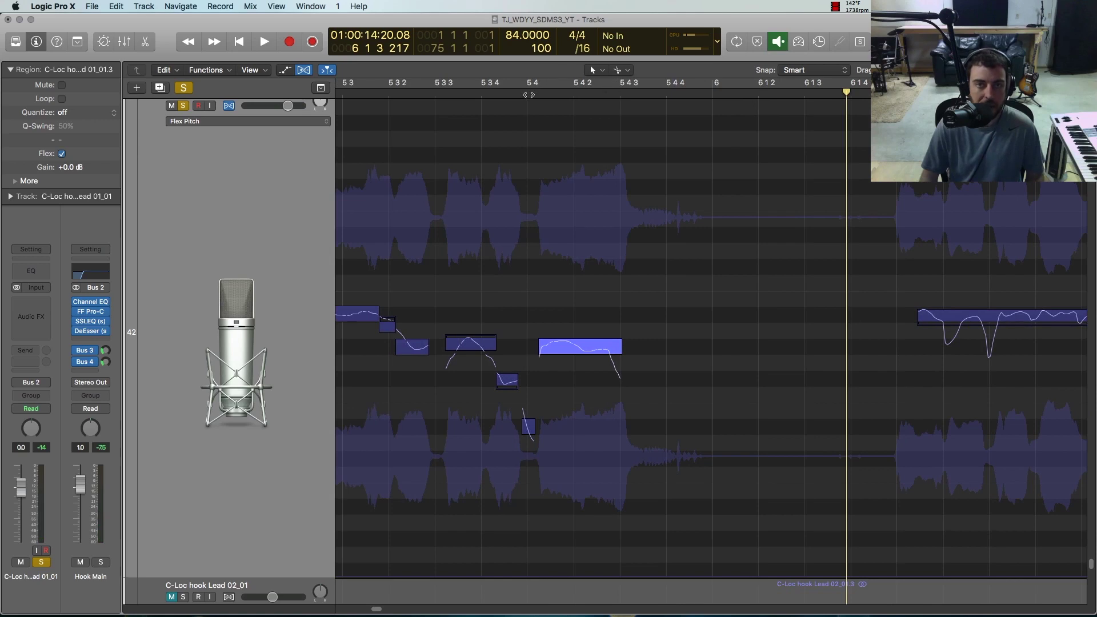
click(528, 95)
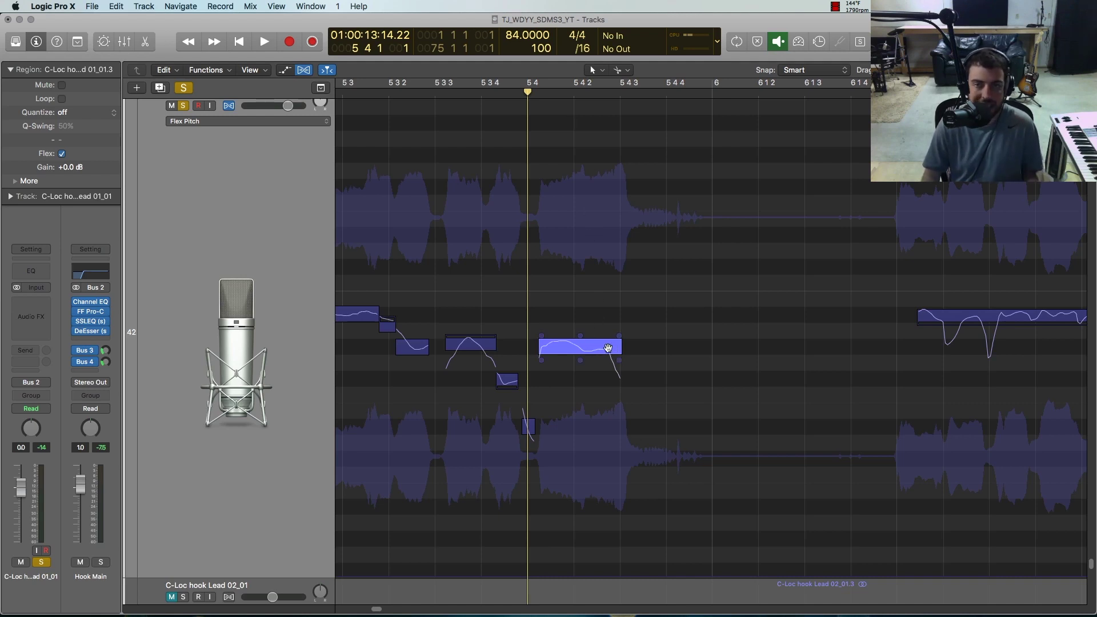
drag(619, 361, 619, 358)
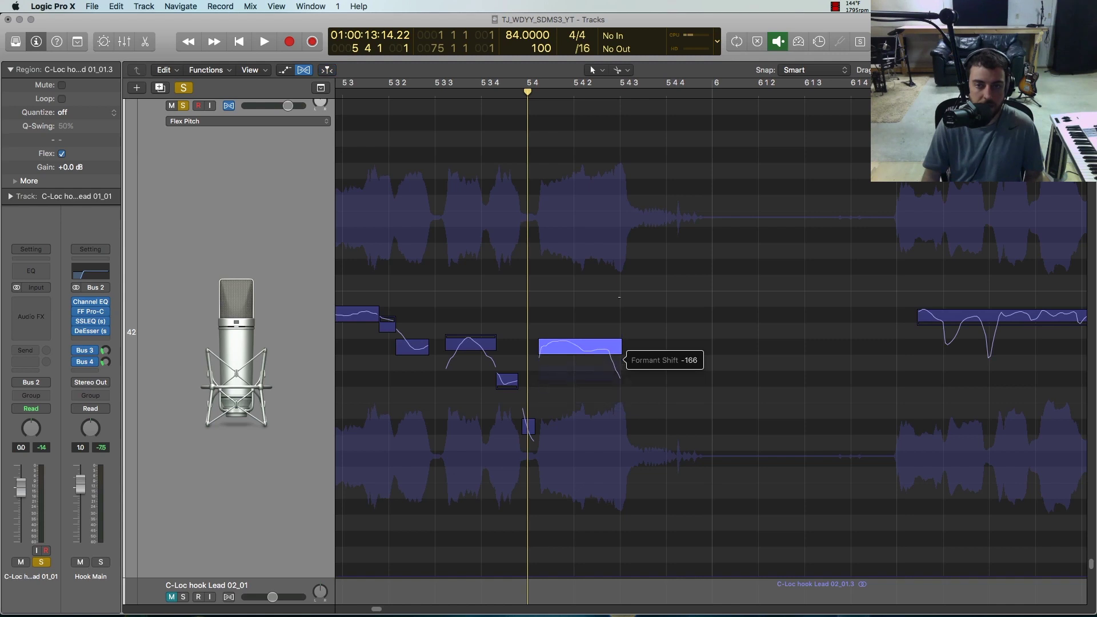
drag(619, 297, 632, 208)
key(space)
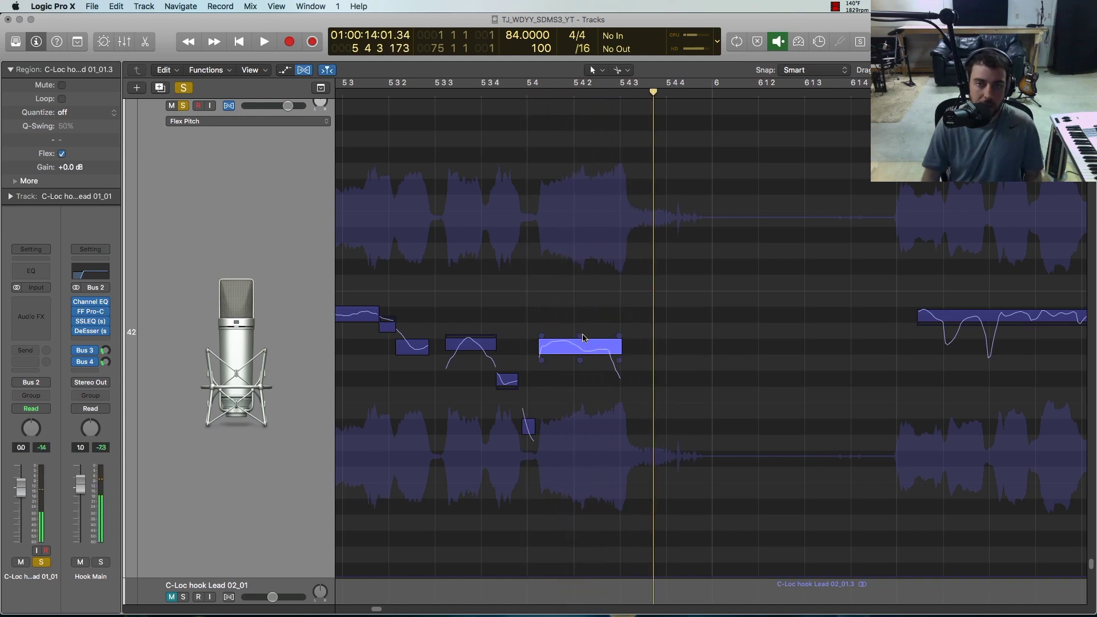
mouse_move(620, 350)
drag(621, 349, 621, 376)
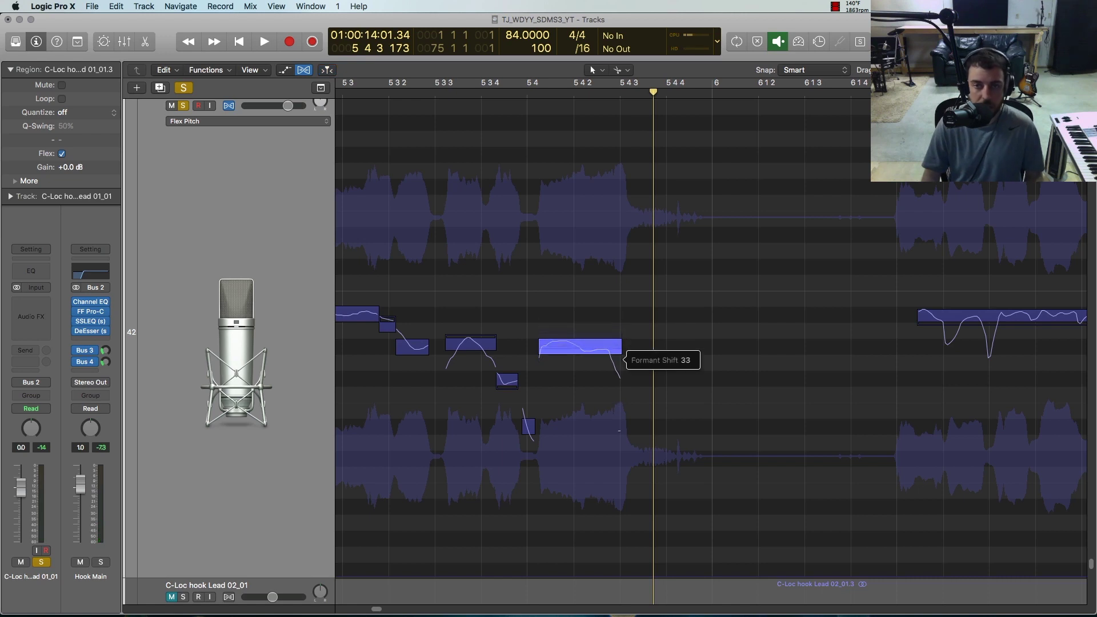
drag(620, 430, 620, 439)
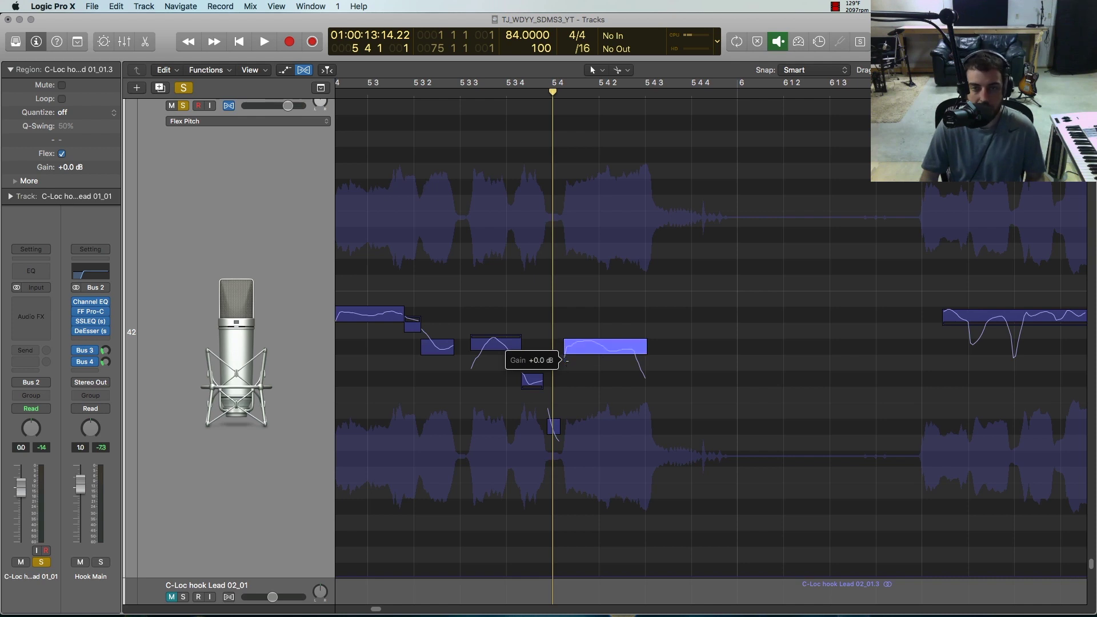
Step: Lower the last note's gain, play back the end of the phrase and raise the gain back up
drag(569, 366, 566, 404)
double_click(459, 97)
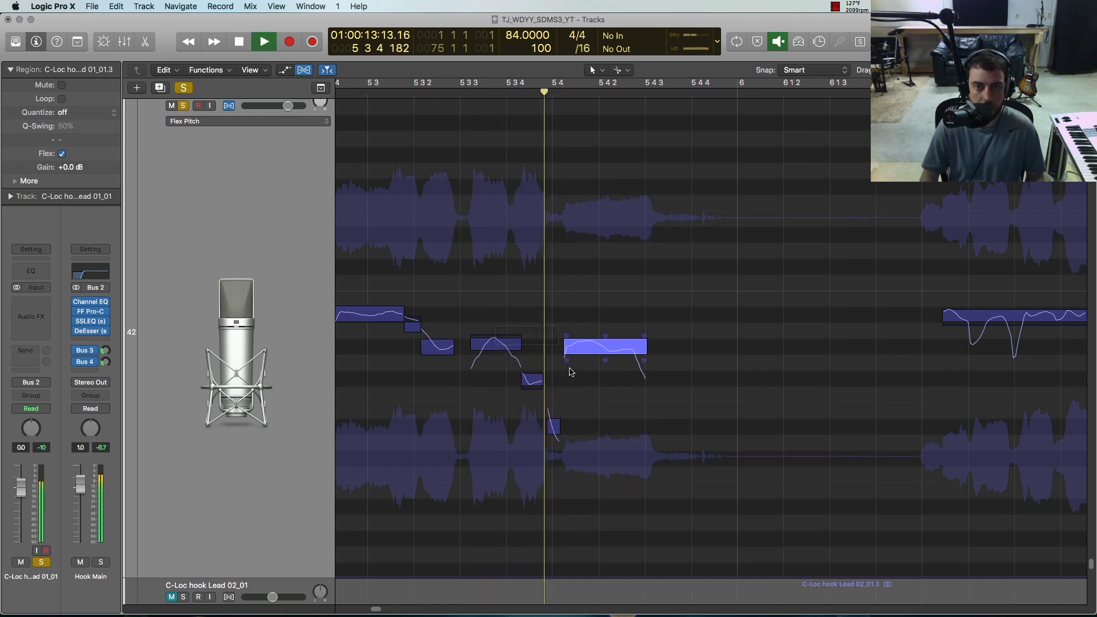
drag(567, 360, 568, 331)
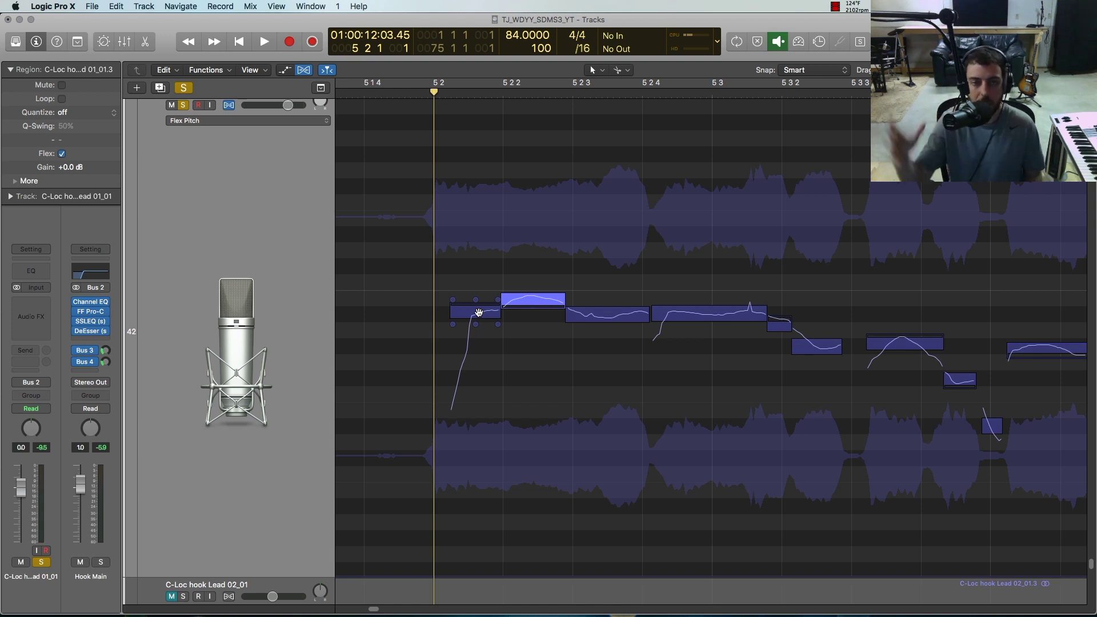
Step: Select the phrase's first note and play the opening notes from just before bar 5 beat 2
click(519, 302)
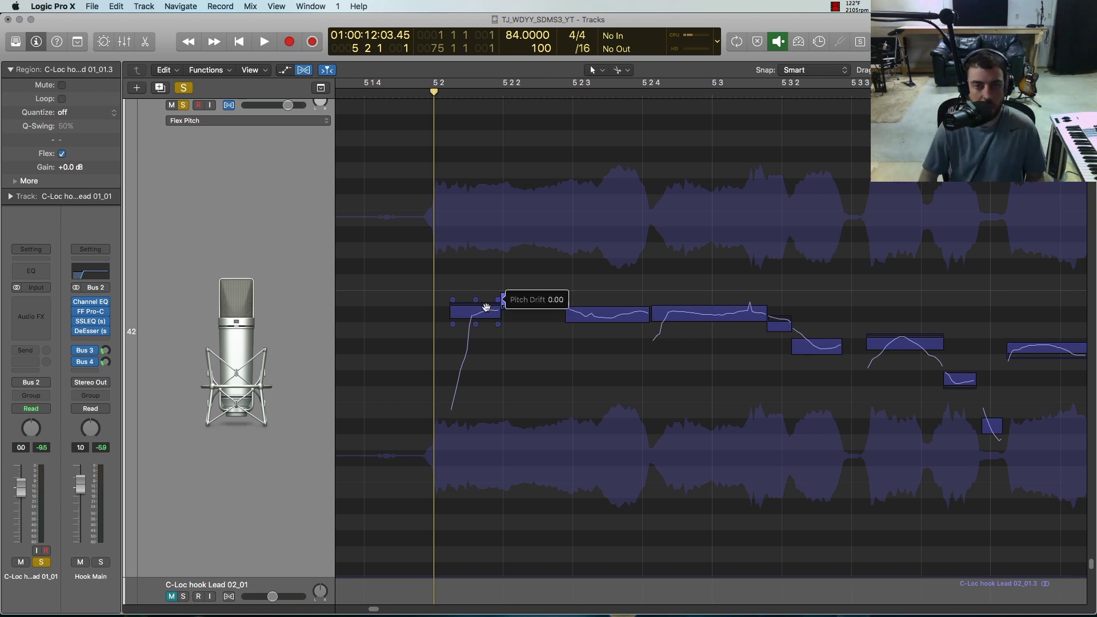
click(494, 312)
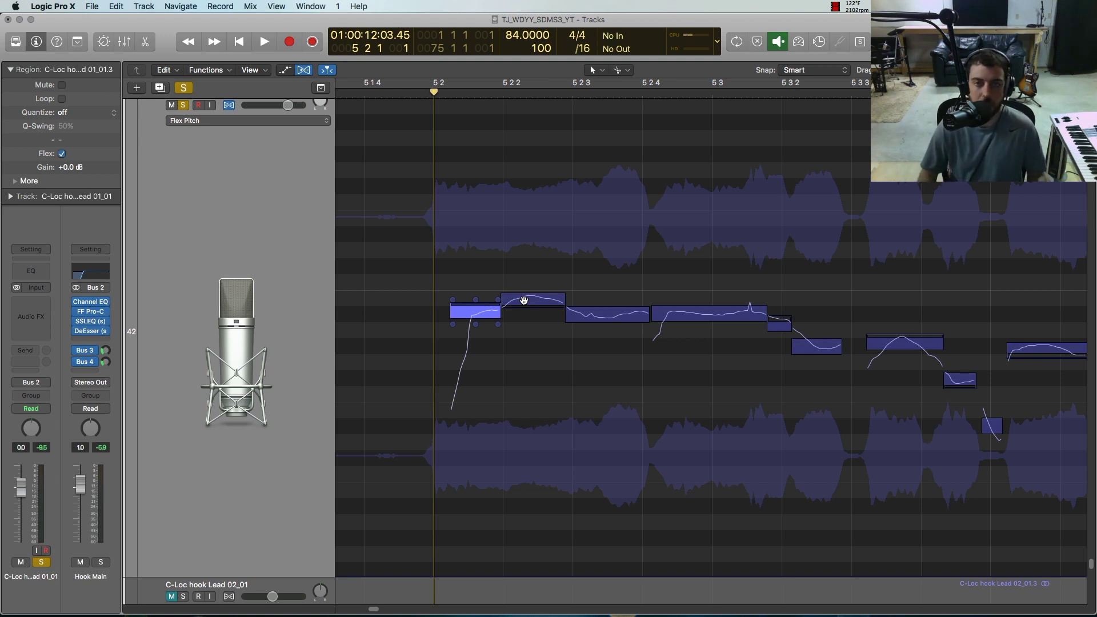
drag(434, 92, 430, 92)
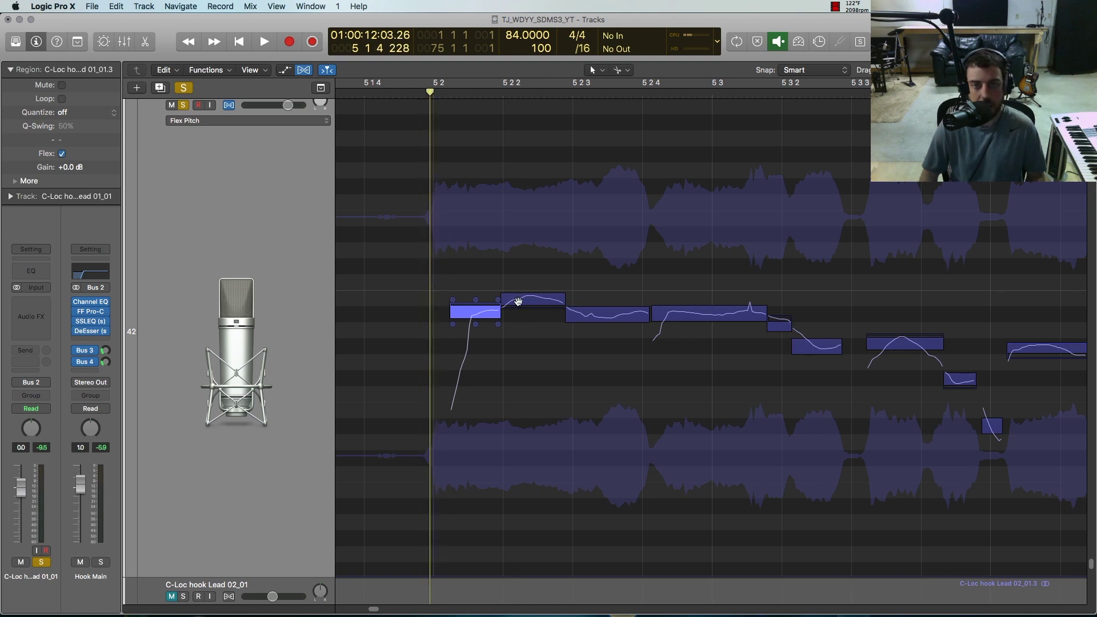
key(space)
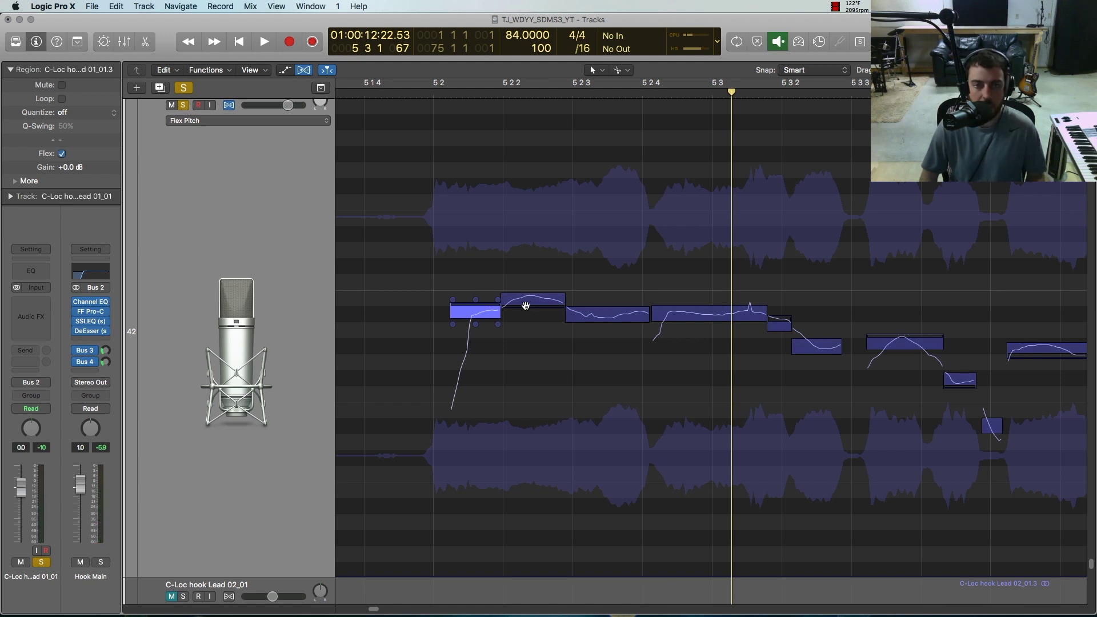
Step: Set the phrase's second note to perfect pitch
click(526, 304)
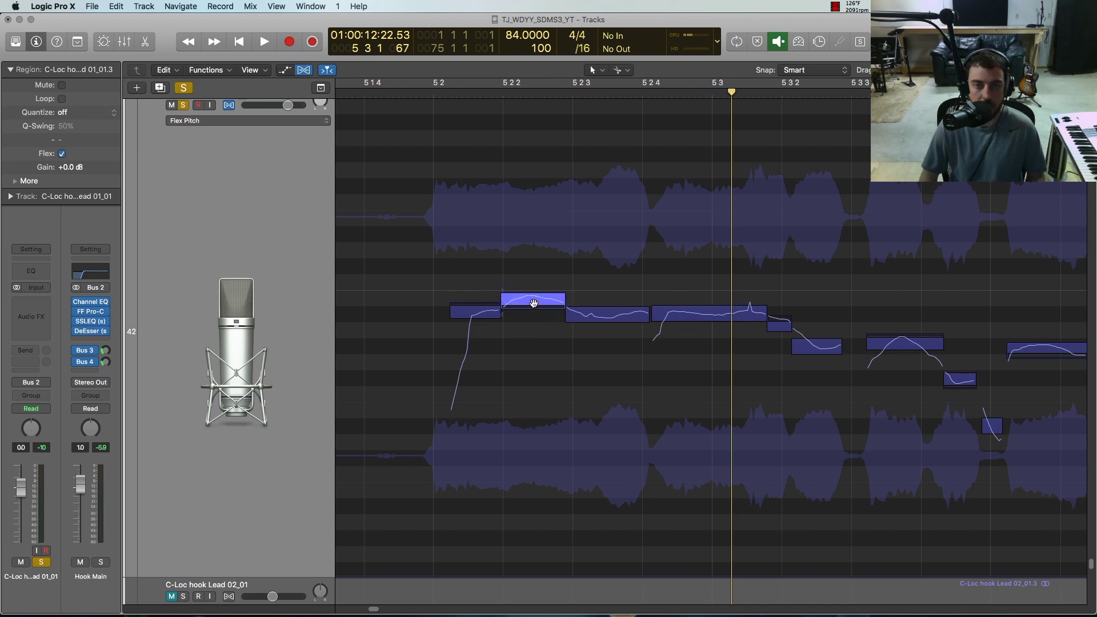
right_click(536, 301)
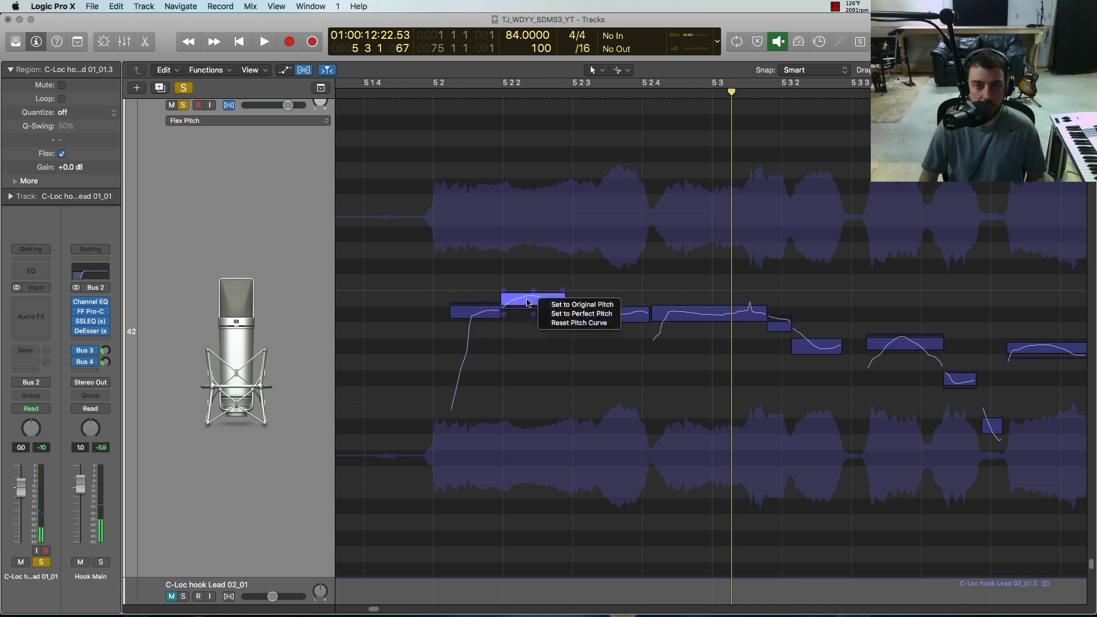
click(581, 314)
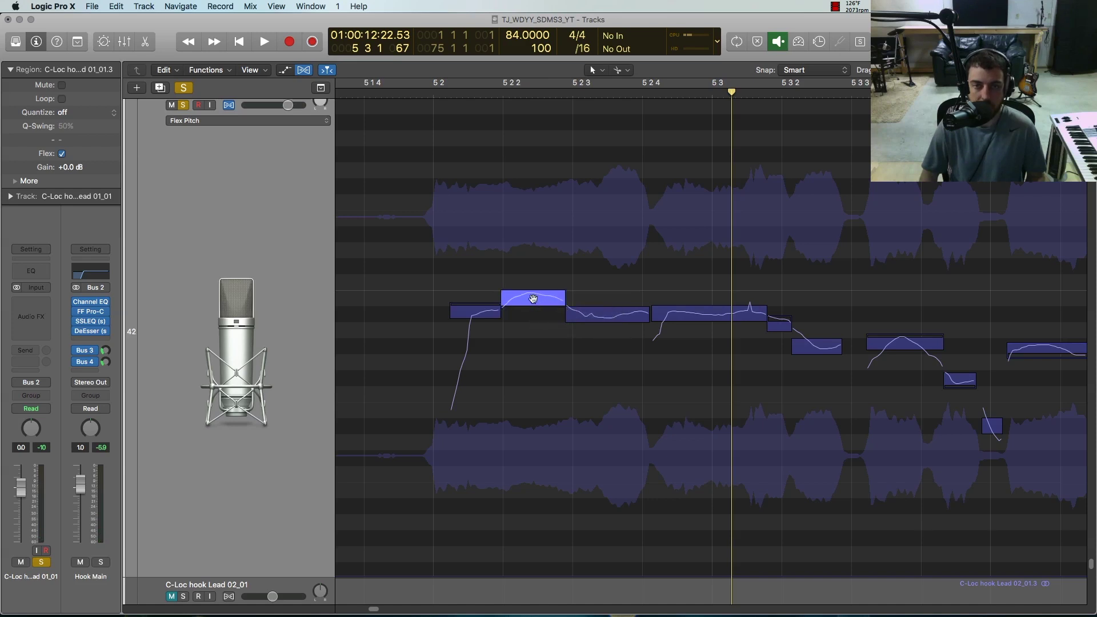
Step: Try the second note at its neighbours' pitch, then undo the move and play both versions for comparison
drag(533, 299, 531, 319)
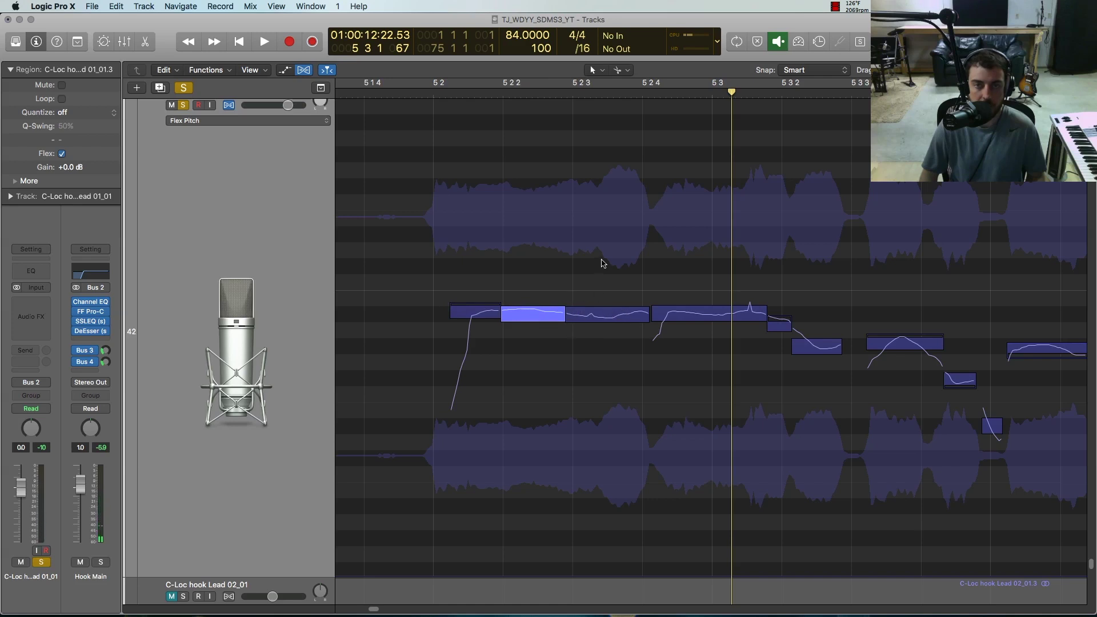
key(space)
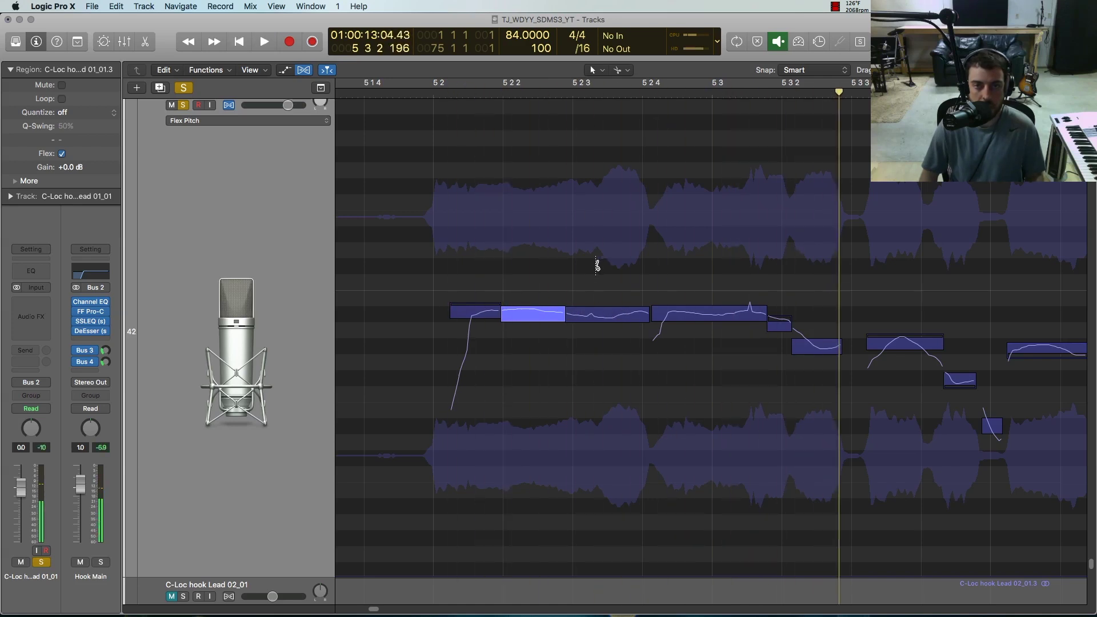
key(super+z)
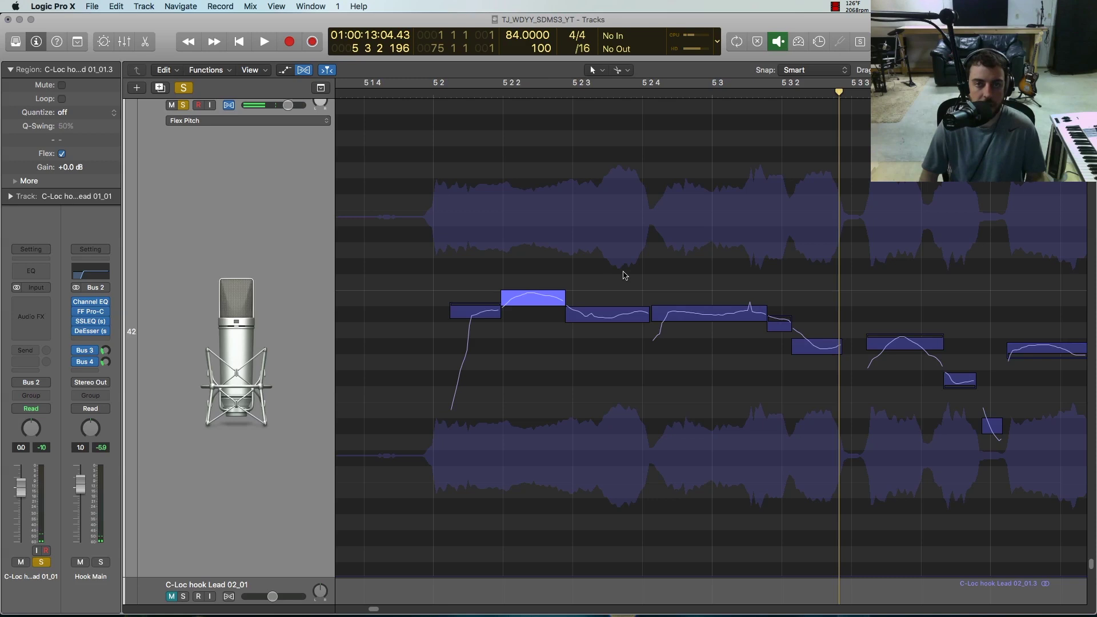
key(space)
key(space)
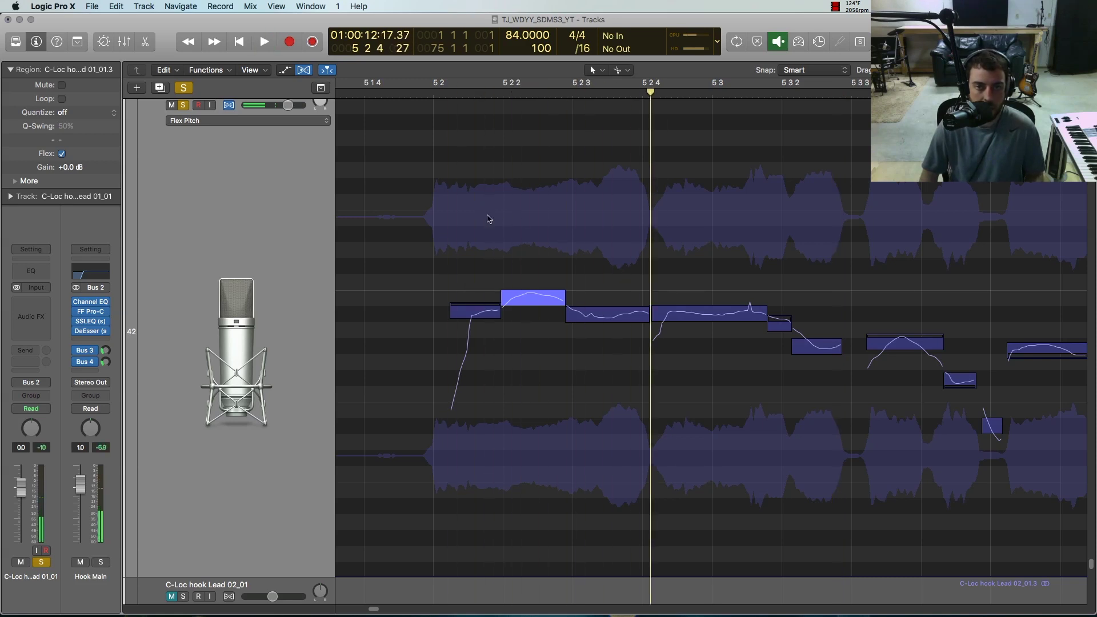
Step: Lower the second note to the same pitch row as its neighbours and play back the opening notes
drag(525, 315, 524, 325)
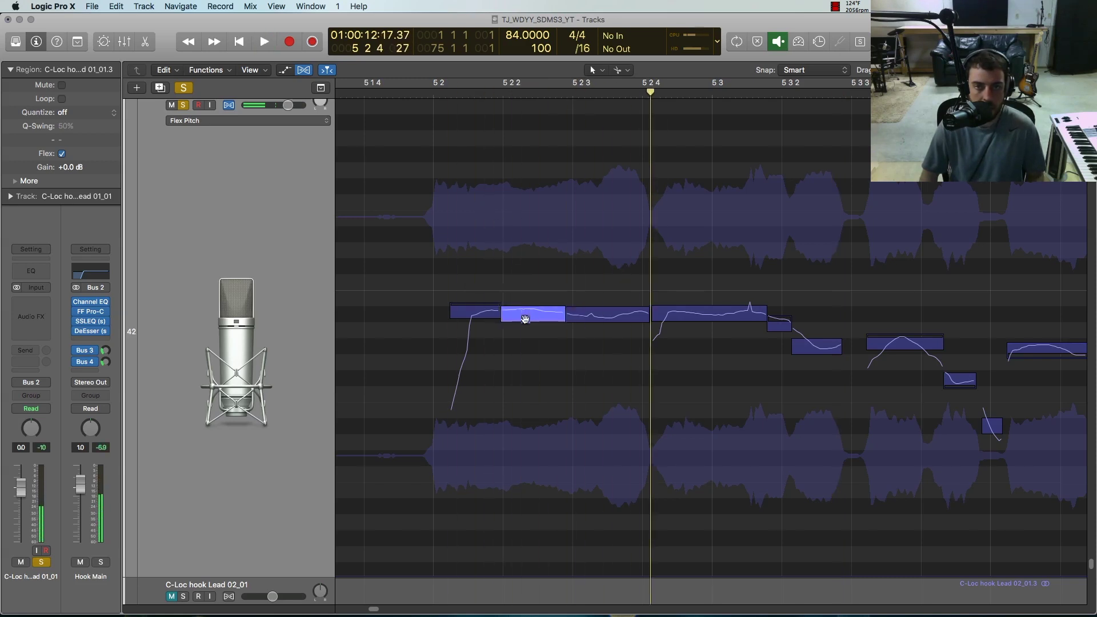
key(space)
key(space)
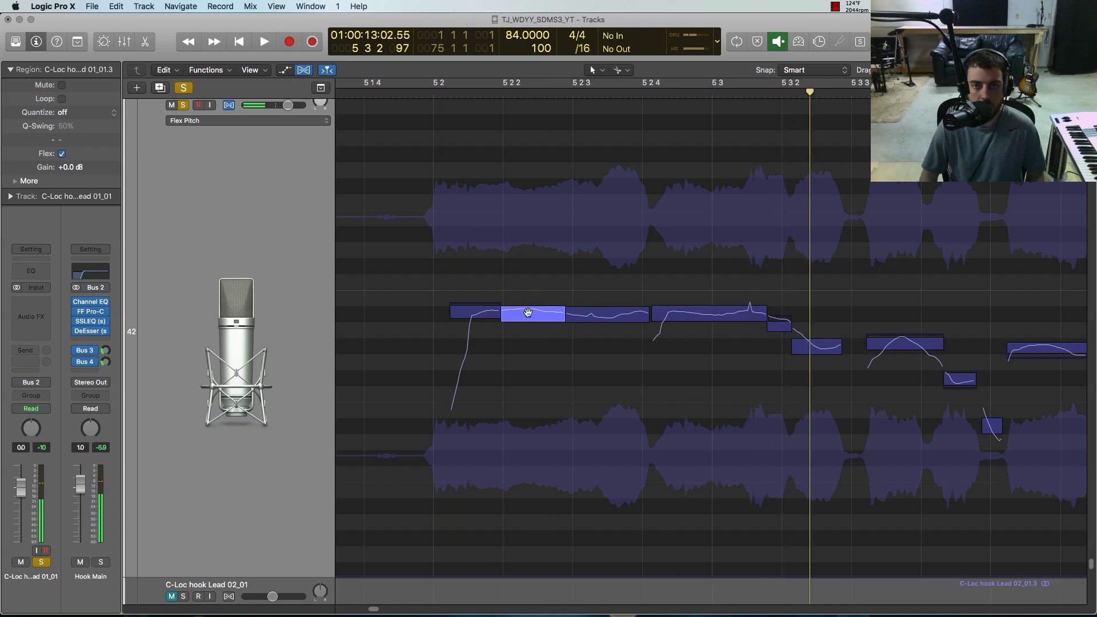
Step: Reduce the vibrato of the phrase's first four notes to 0% and play them back
drag(395, 238, 572, 314)
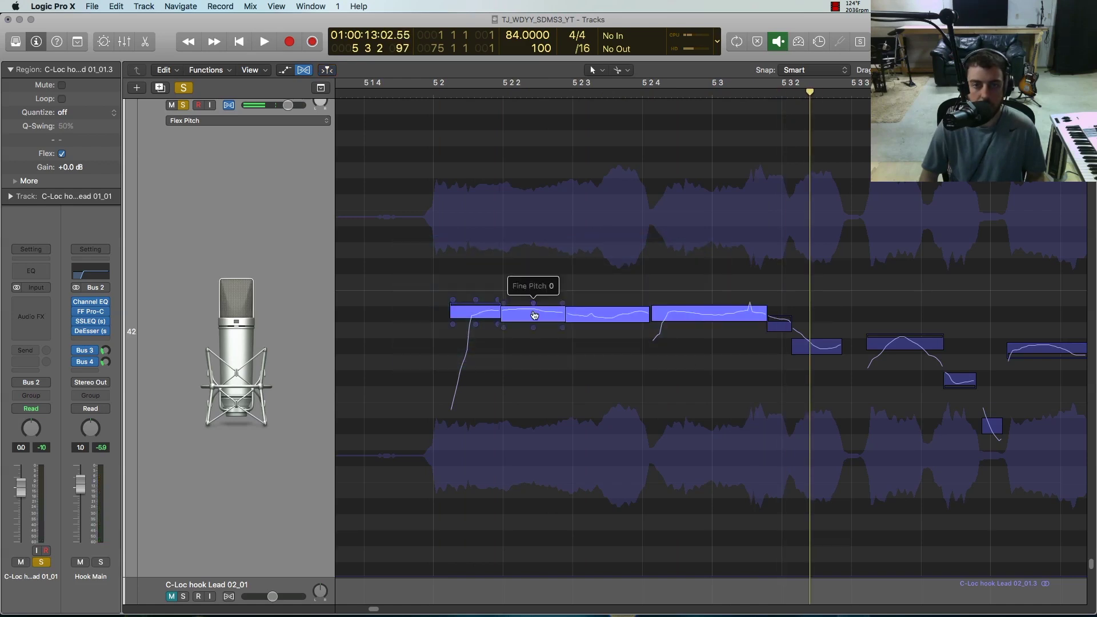
drag(534, 327, 532, 349)
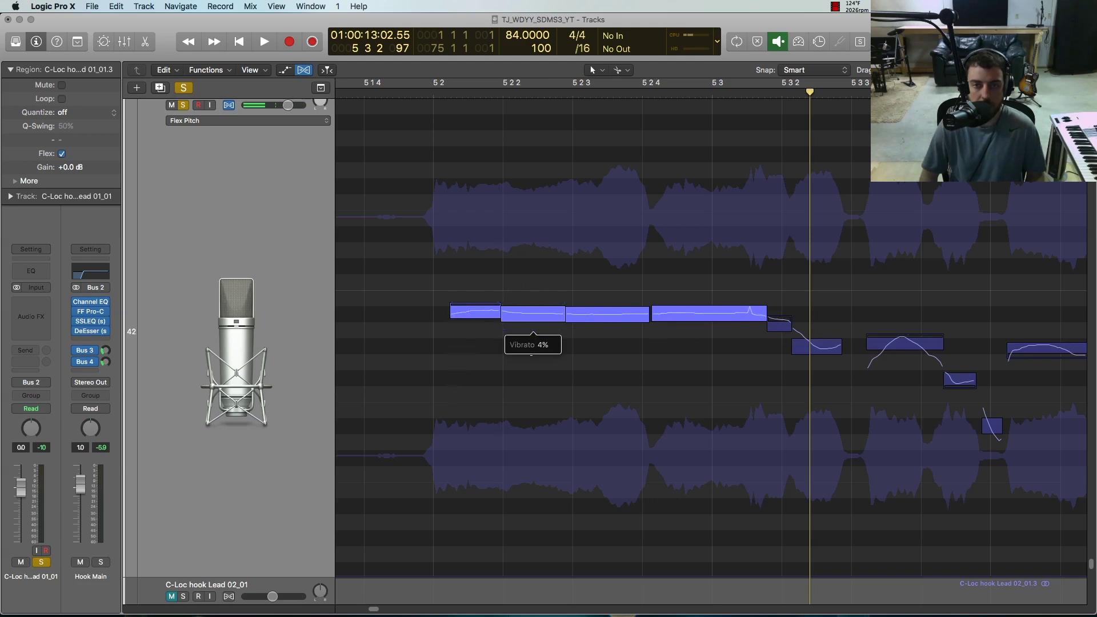
drag(532, 351, 531, 361)
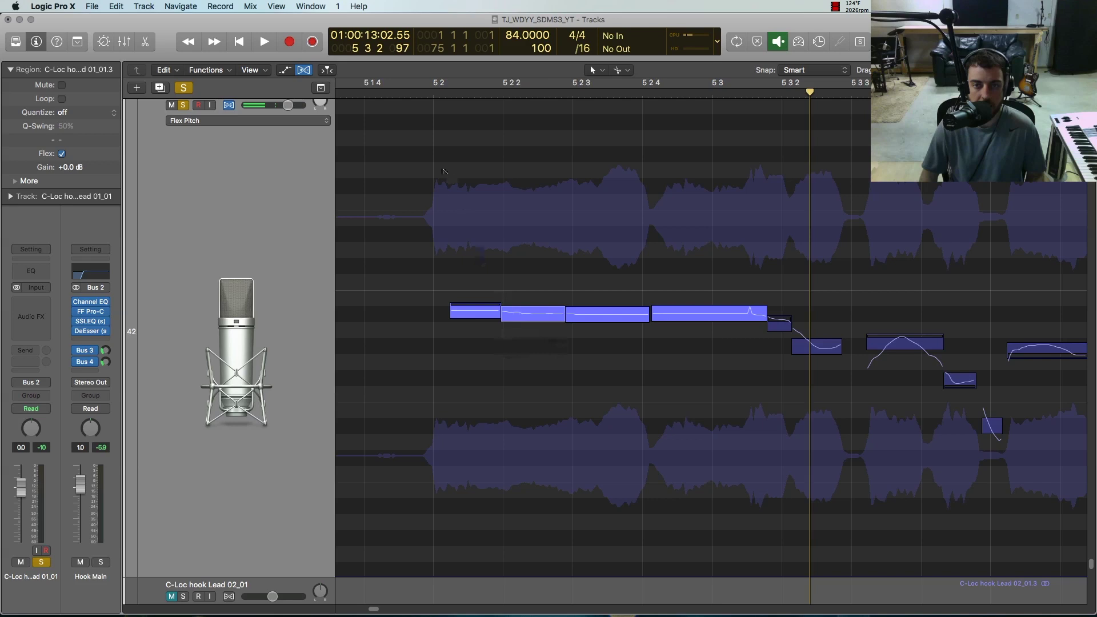
key(space)
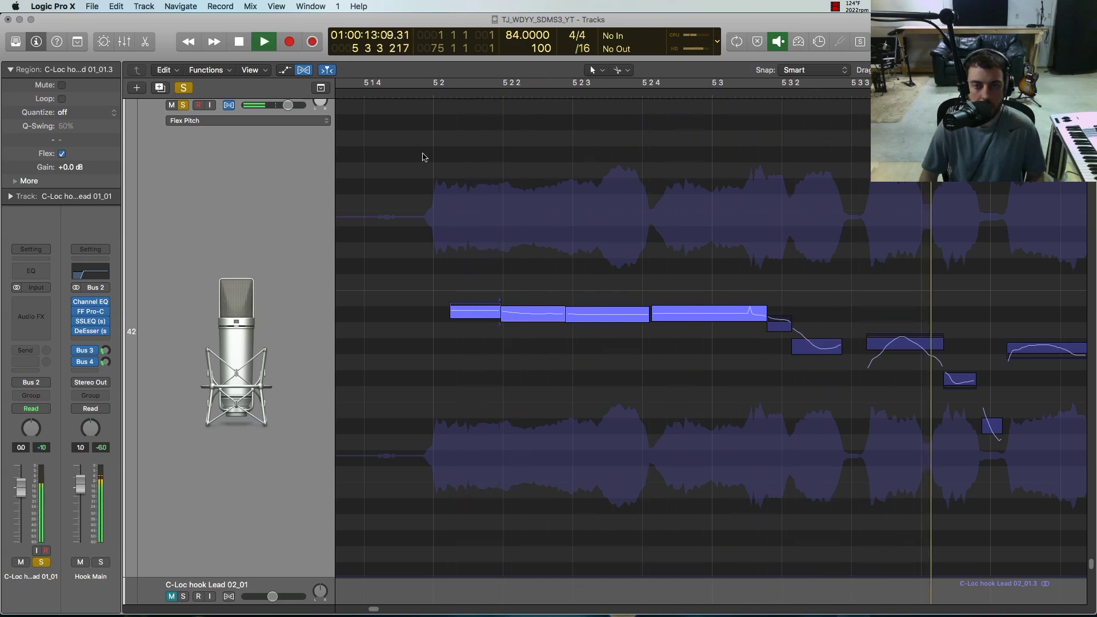
key(space)
key(space)
key(space)
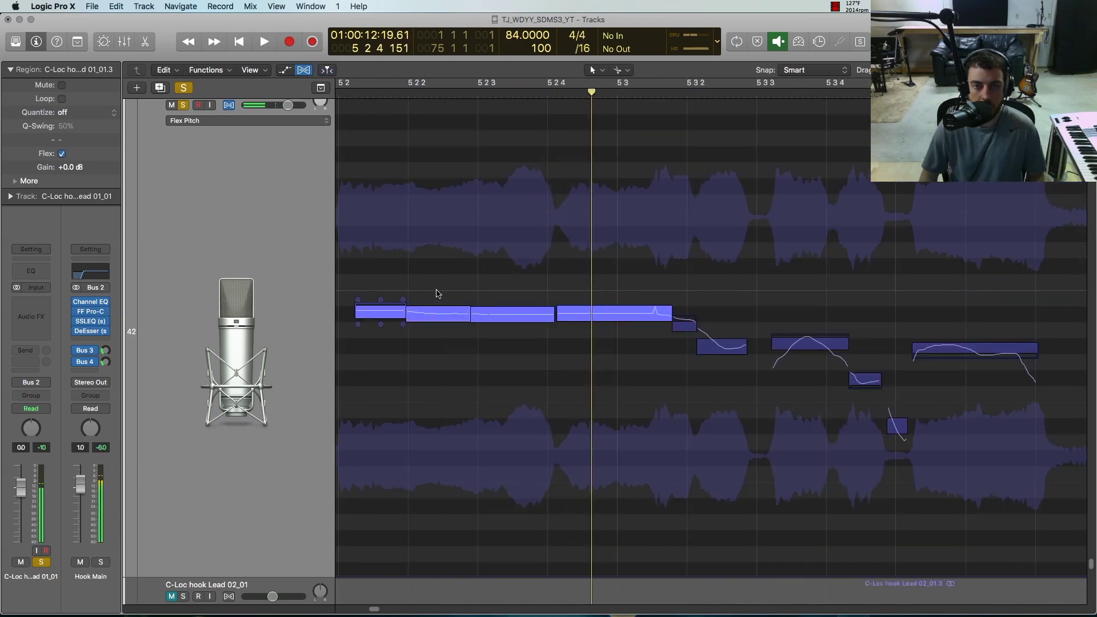
Step: Undo the vibrato reduction on the first four notes and clear the note selection
mouse_move(381, 331)
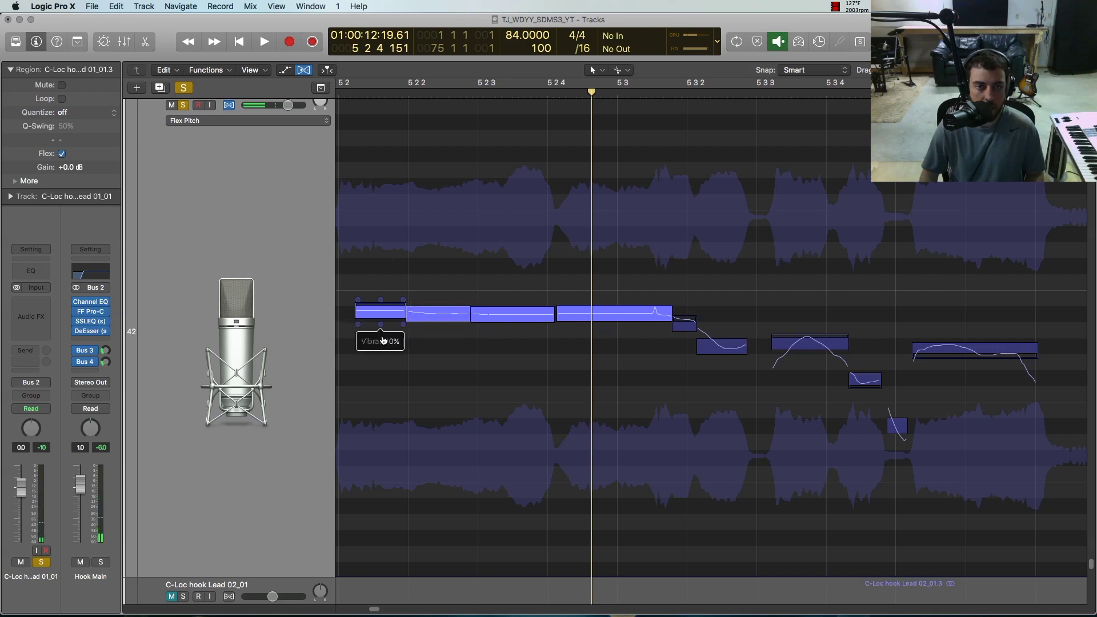
key(super+z)
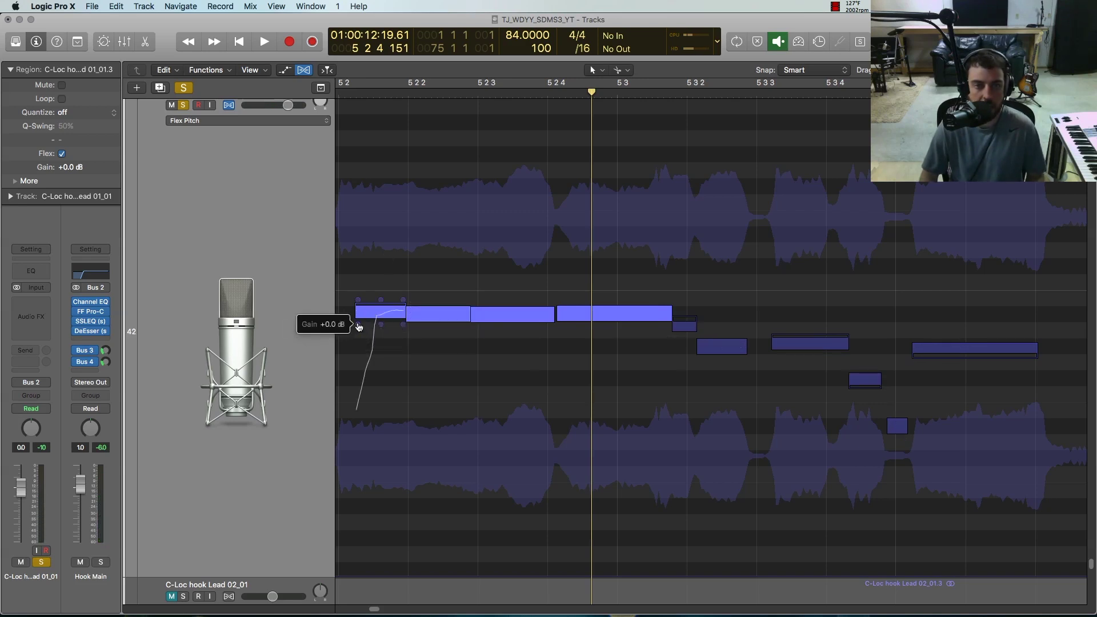
mouse_move(357, 302)
click(445, 360)
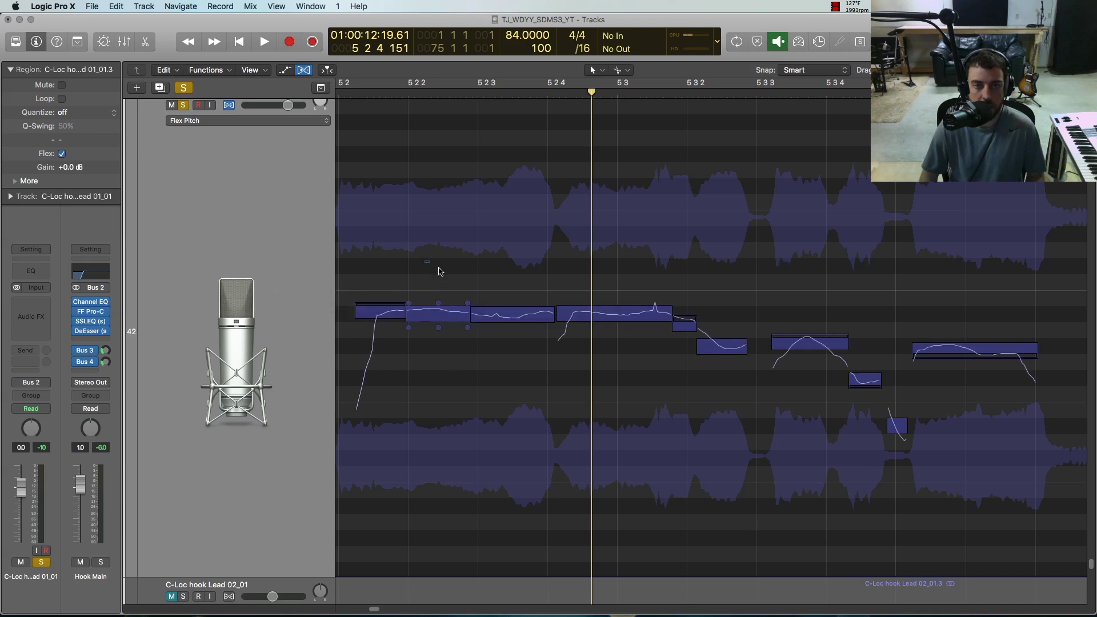
Step: Flatten the vibrato of the second through fourth notes together, leaving out the first note, and play back the phrase
drag(440, 268, 622, 358)
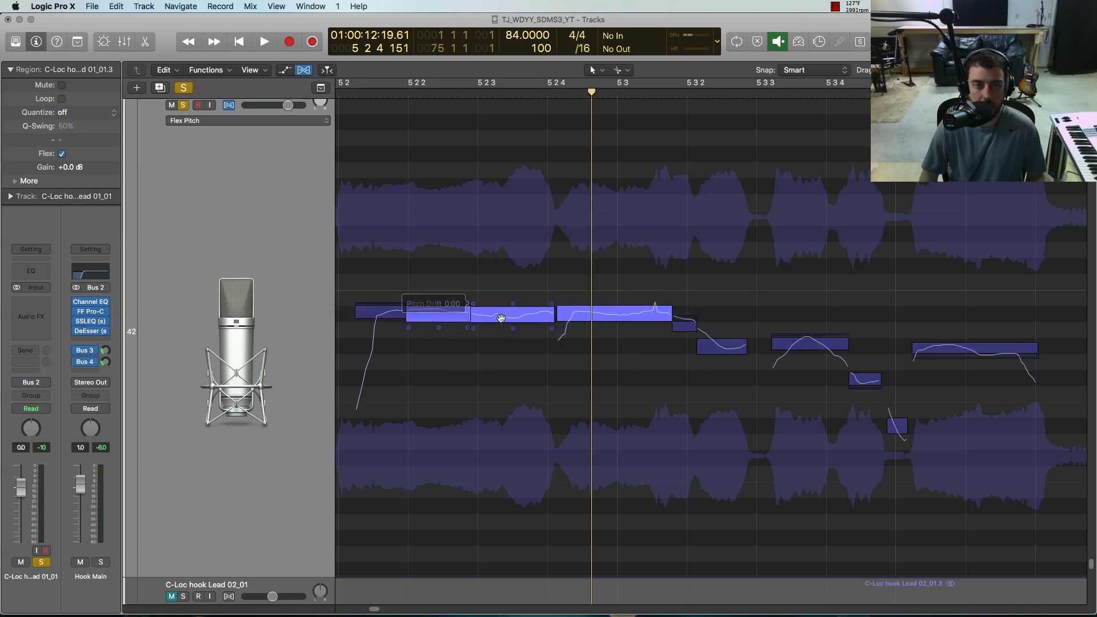
click(516, 329)
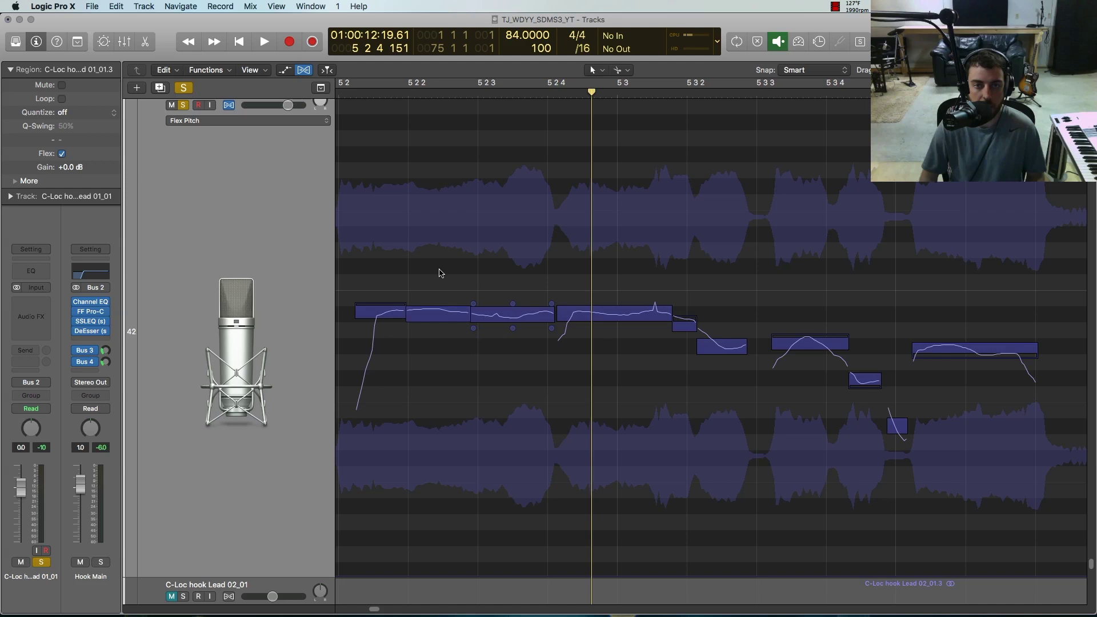
drag(431, 261, 634, 363)
drag(512, 328, 513, 330)
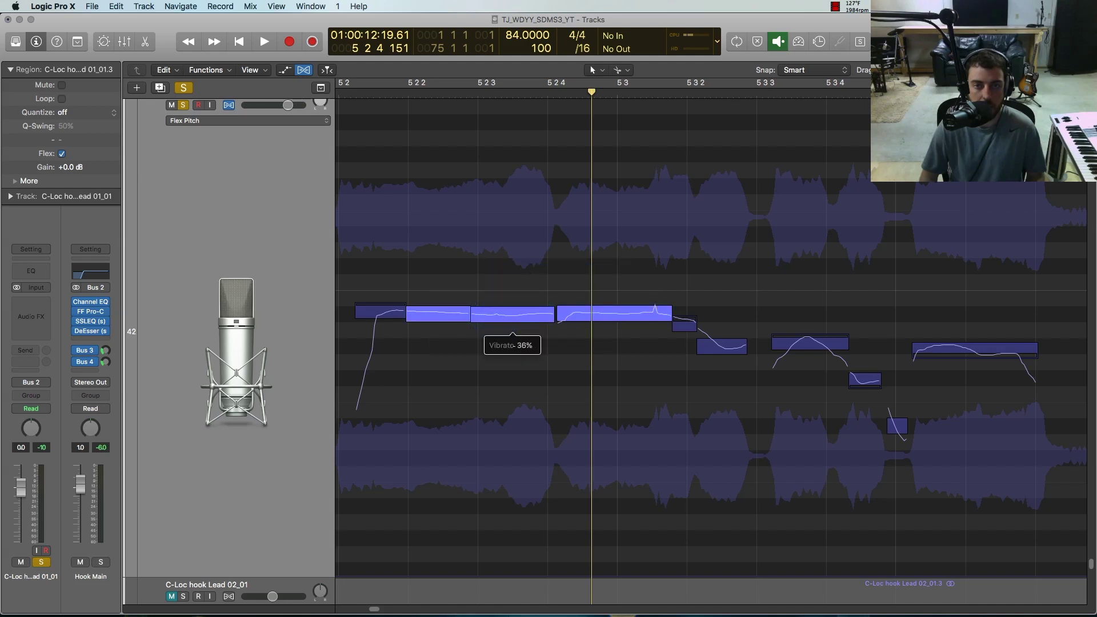
mouse_move(513, 323)
mouse_down()
mouse_move(513, 312)
mouse_move(512, 338)
mouse_up()
key(space)
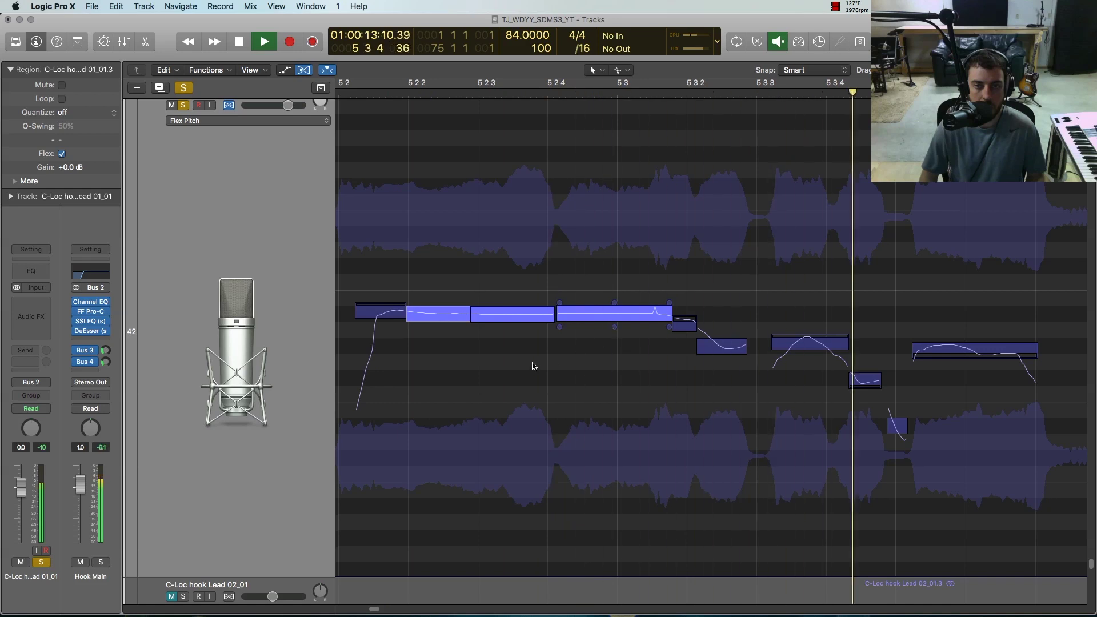
key(space)
Step: Flatten the vibrato of the phrase's last long note near bar 5 beat 4 and play back the phrase
scroll(531, 360, left, 4)
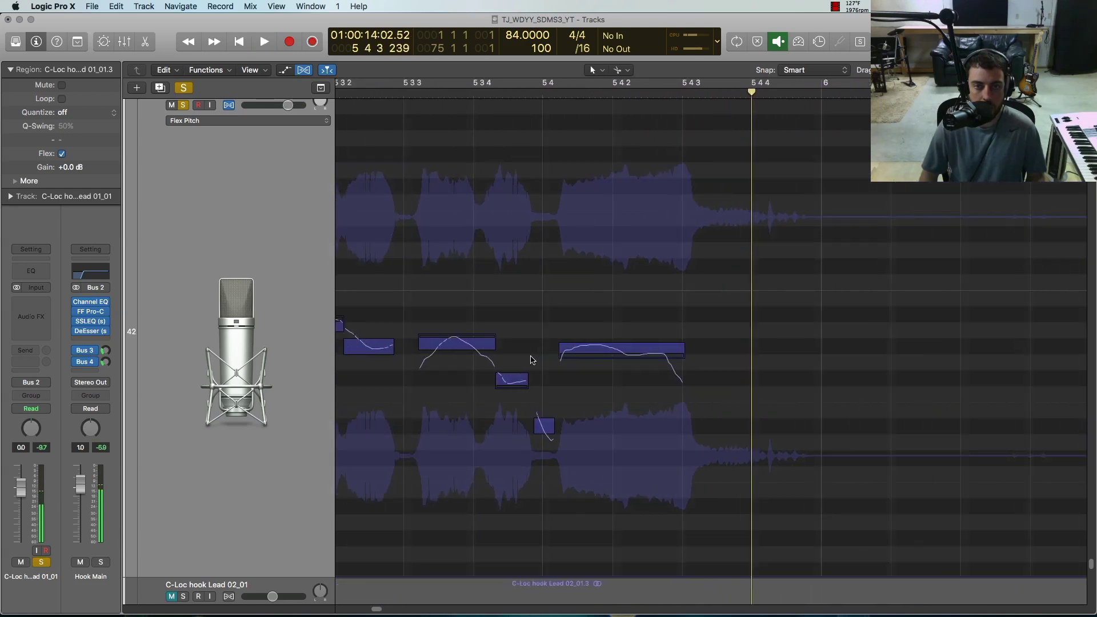
scroll(531, 360, left, 5)
scroll(531, 360, right, 3)
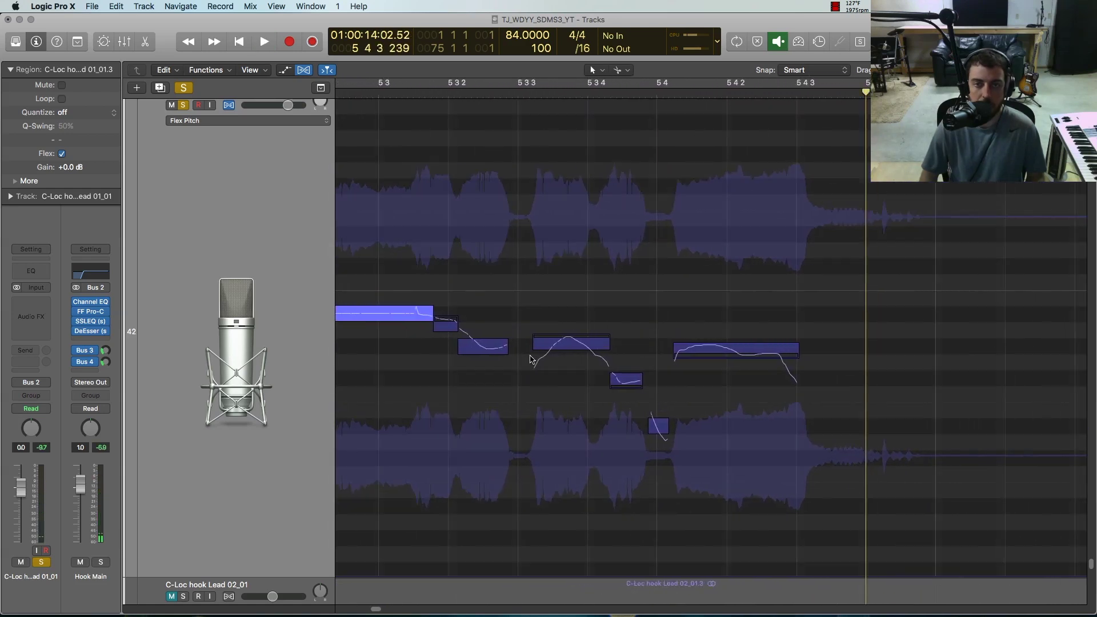
click(687, 347)
drag(686, 366, 678, 392)
key(space)
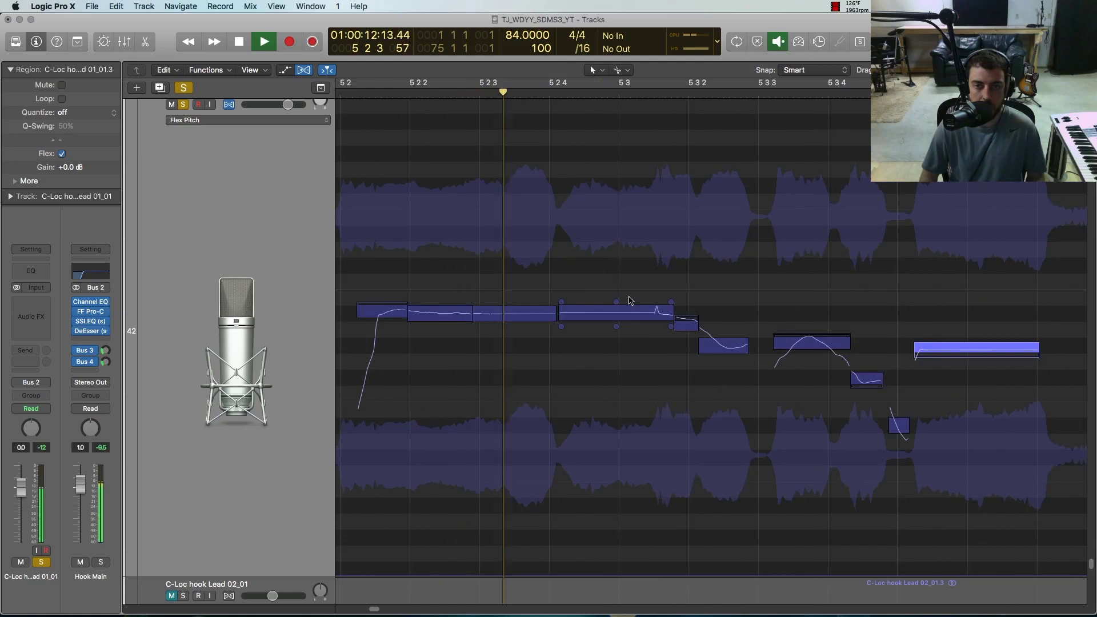
key(space)
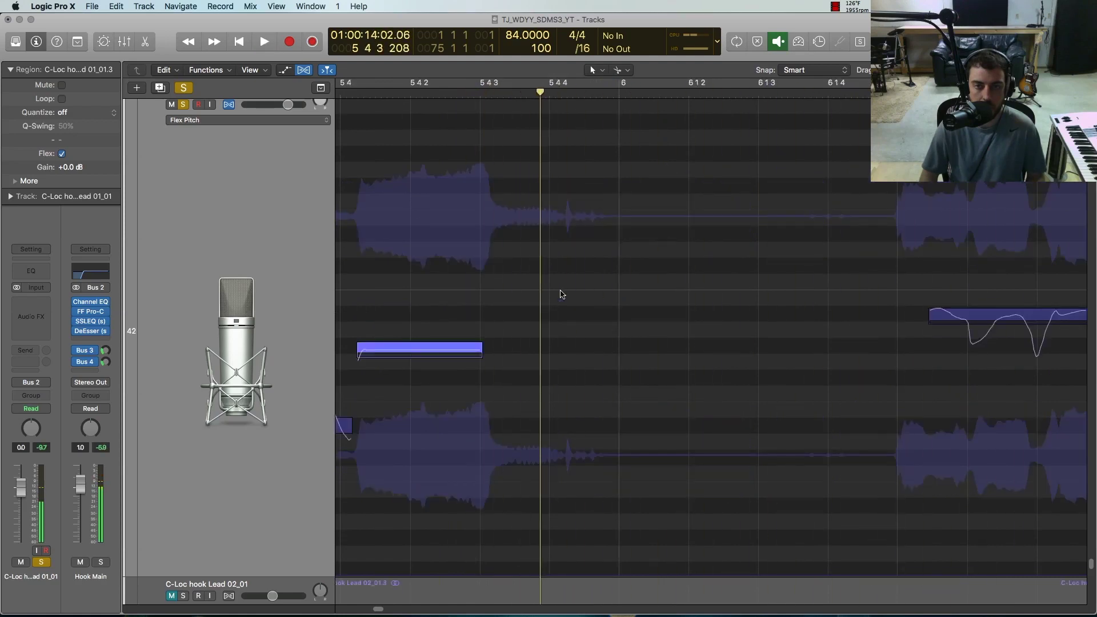
Step: Return to the start of the phrase, select the third note and listen to the tuned notes
scroll(560, 294, left, 10)
scroll(560, 294, left, 5)
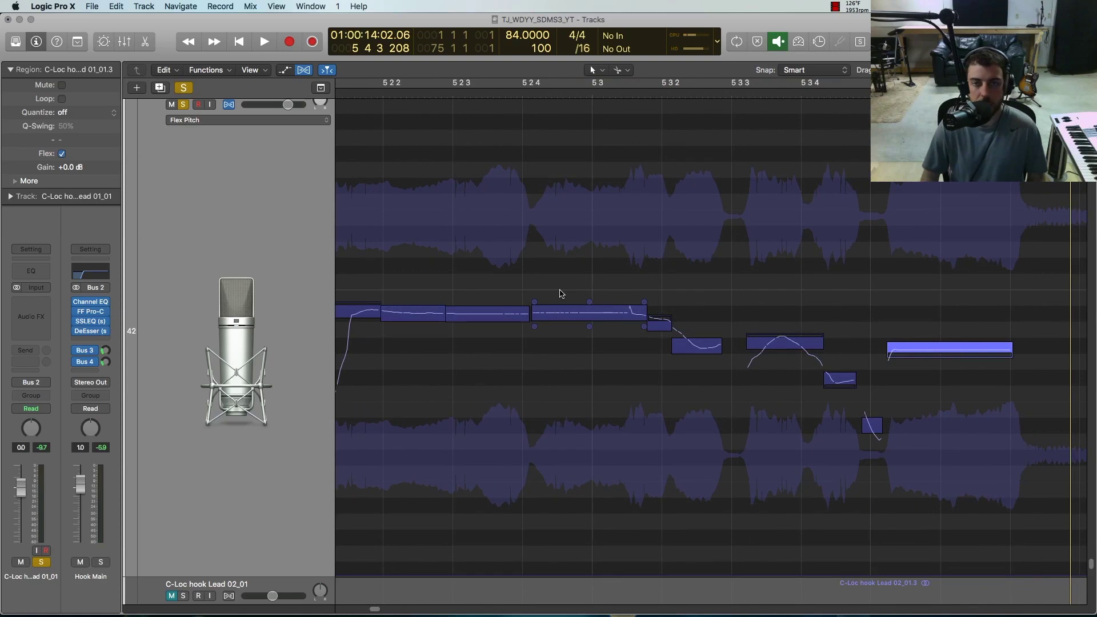
scroll(561, 294, left, 1)
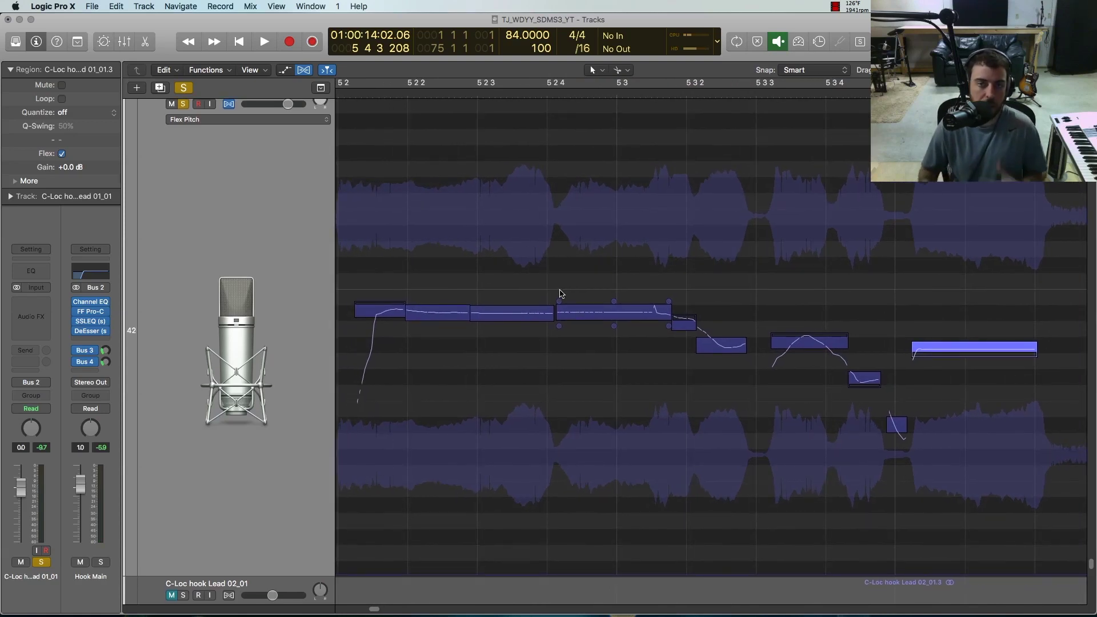
click(501, 317)
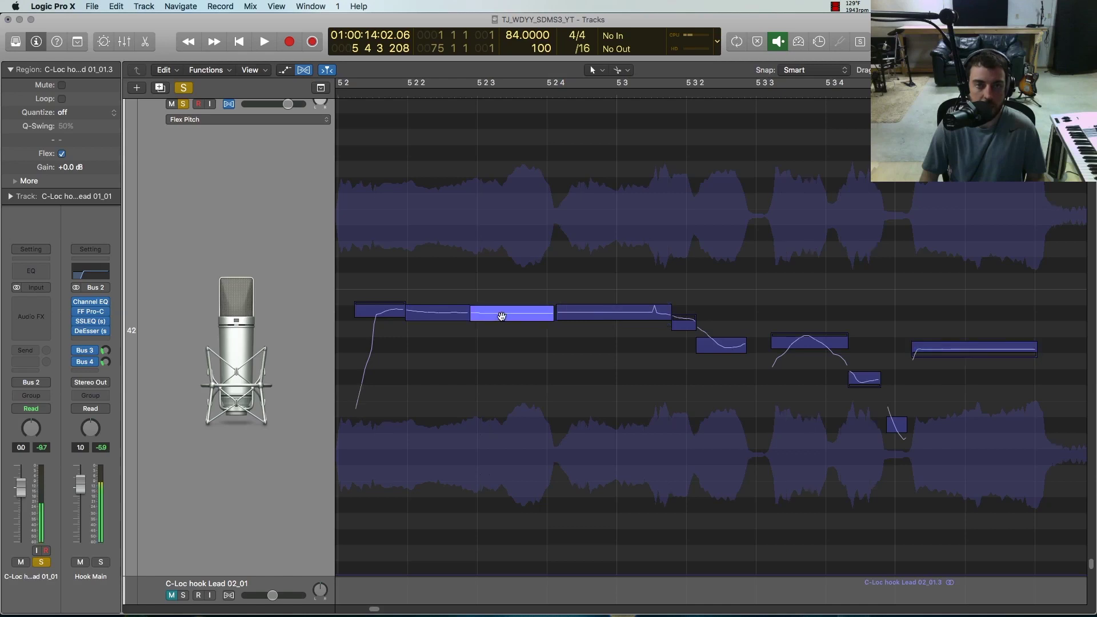
key(space)
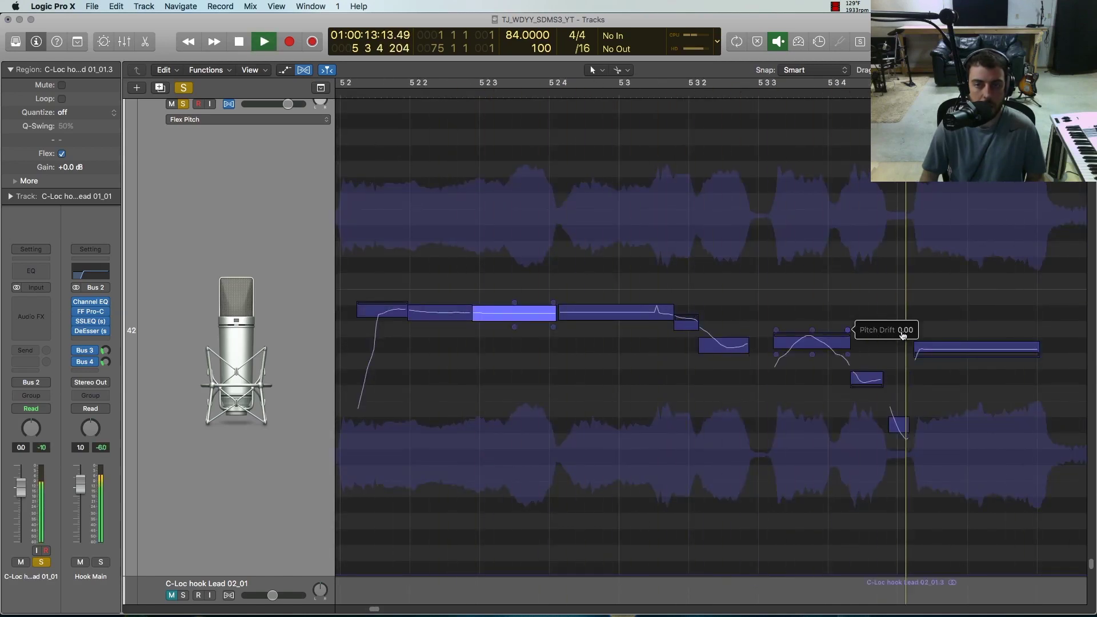
key(space)
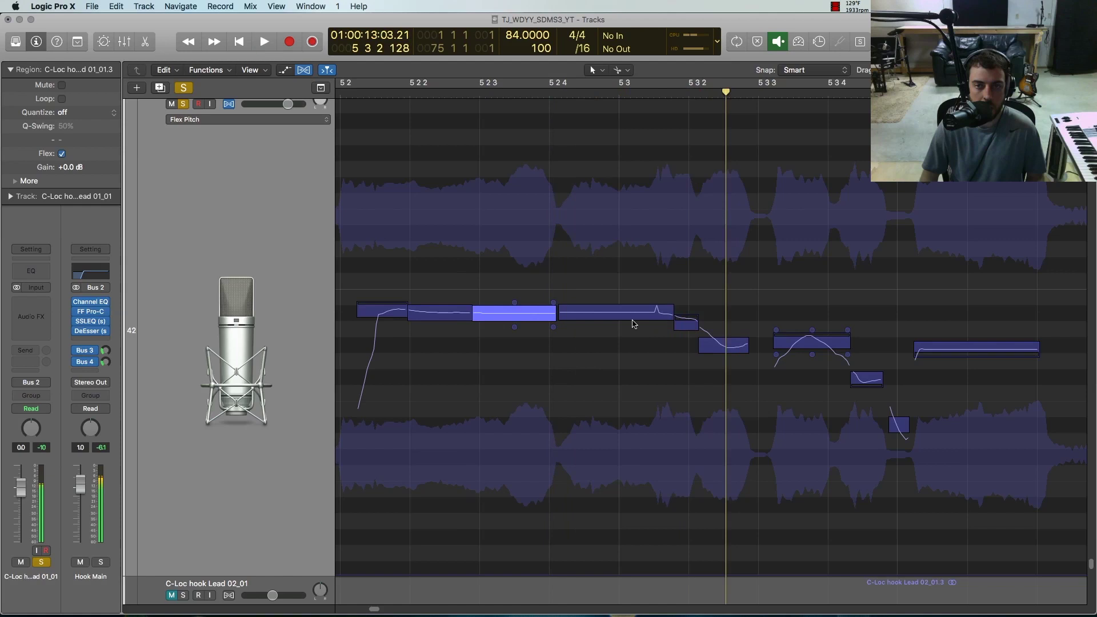
Step: Raise the fourth note, just after 5 2 4, by about five semitones and play it back
click(621, 310)
drag(620, 302, 621, 229)
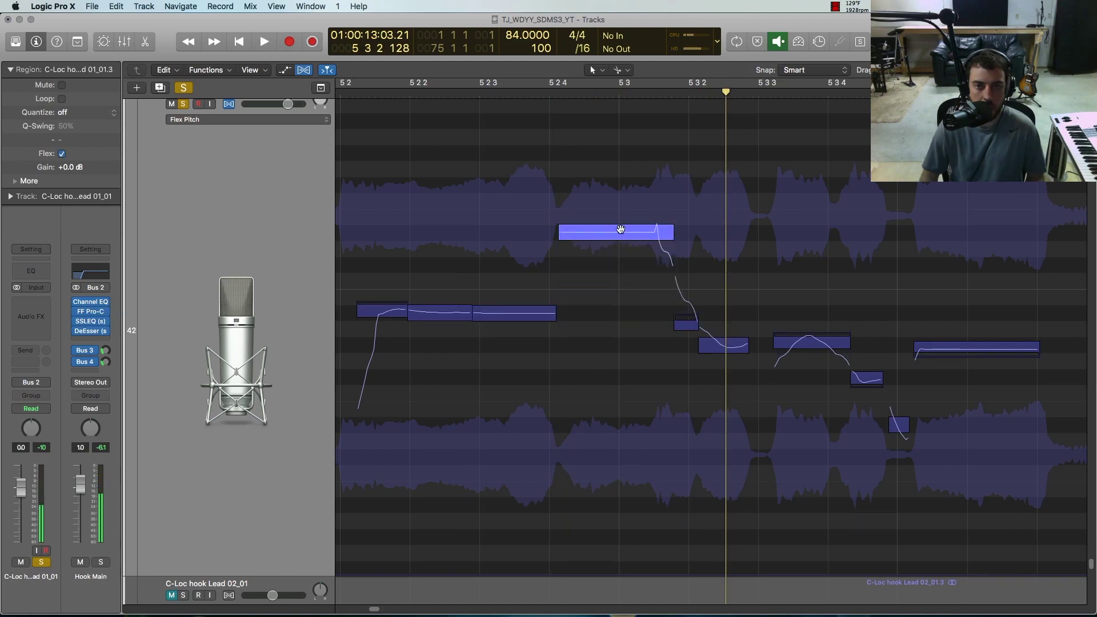
key(space)
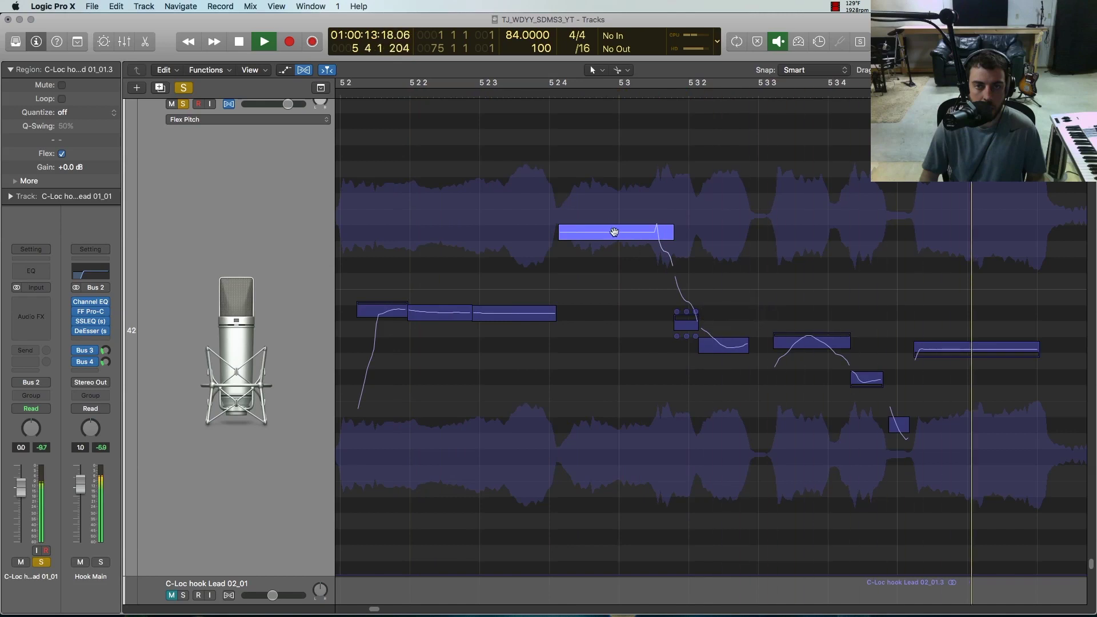
key(space)
key(space)
key(space)
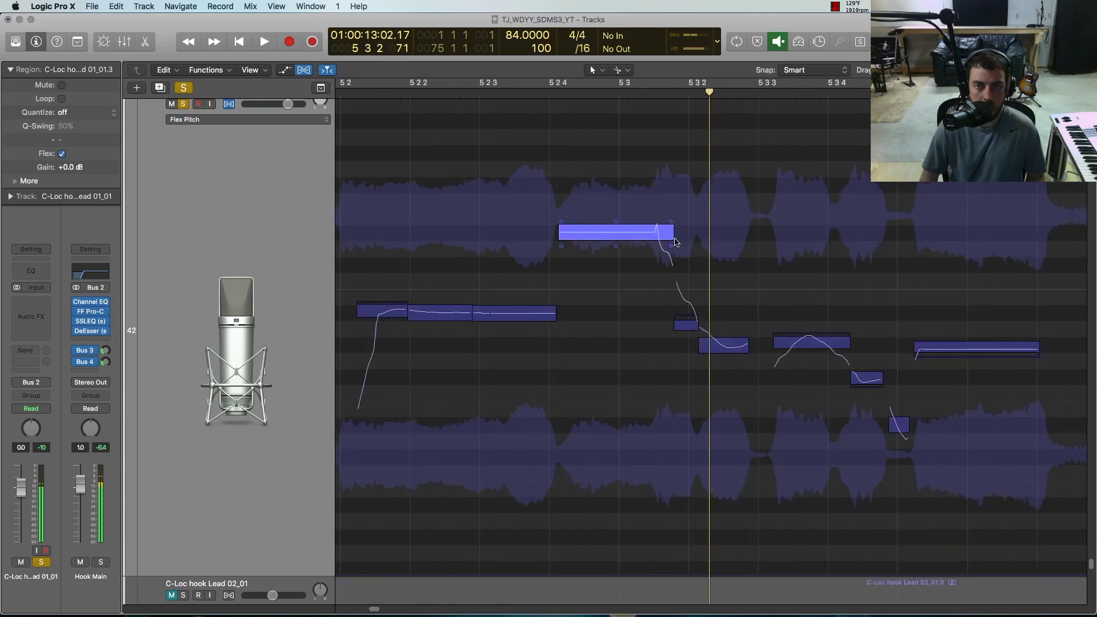
Step: Lower the formant shift of the raised note just after 5 2 4 and play back the phrase
drag(672, 246, 672, 278)
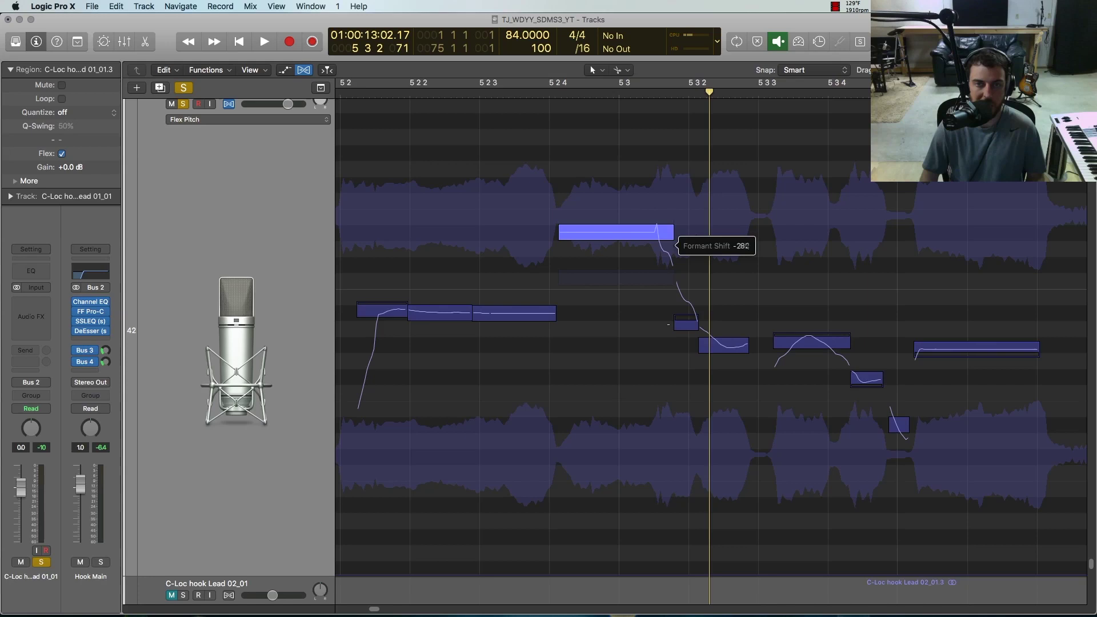
key(space)
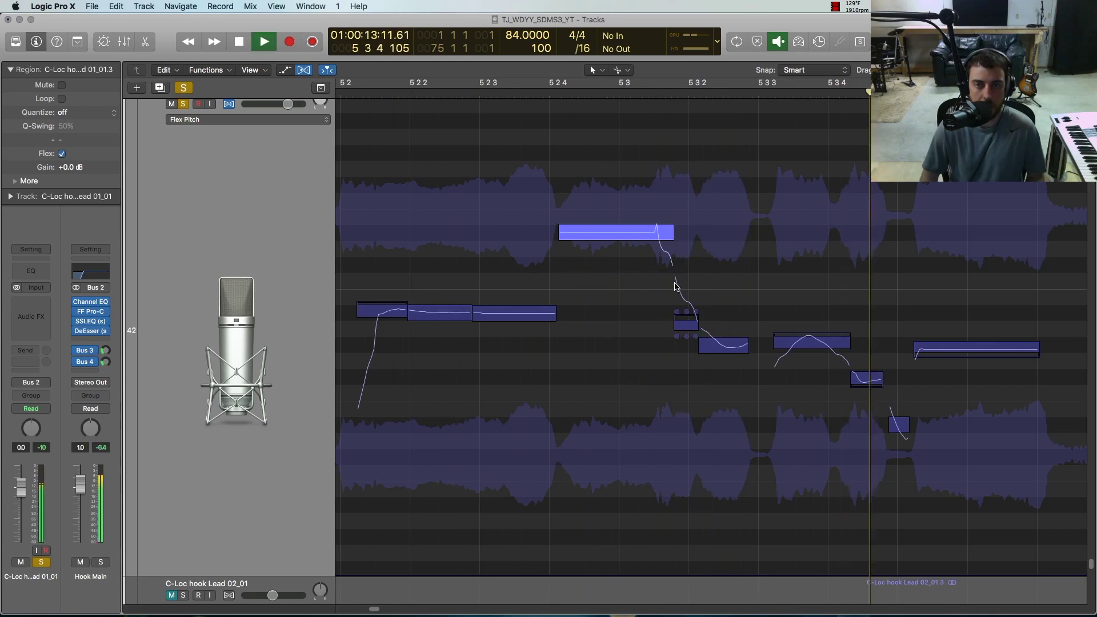
key(space)
key(space)
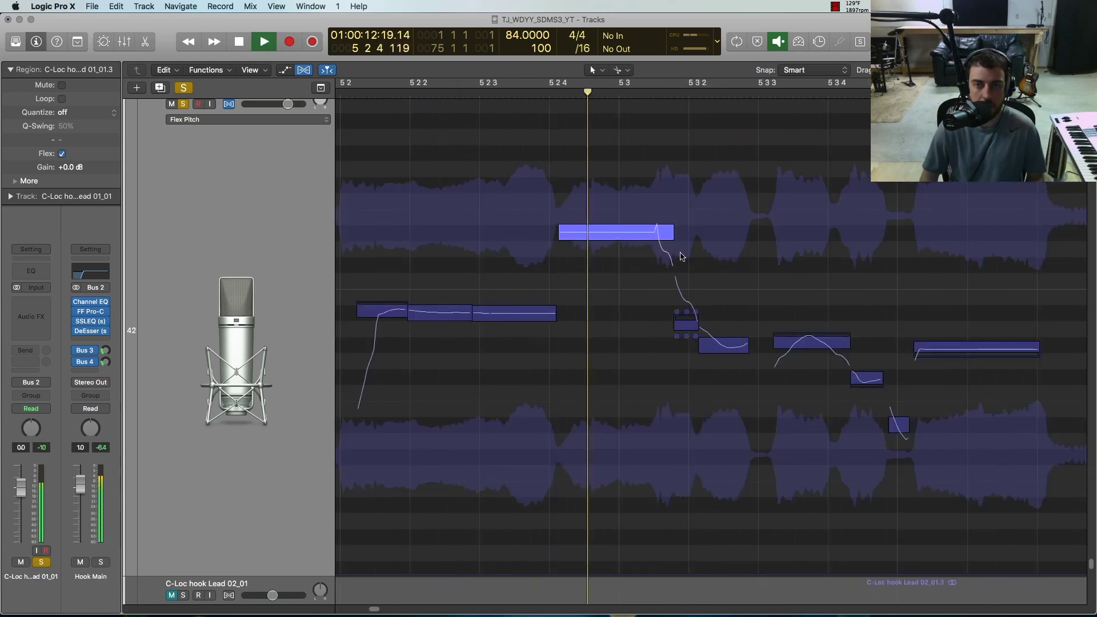
Step: Raise the formant shift of the raised note just after 5 2 4 and listen to the phrase
key(space)
drag(672, 247, 675, 214)
key(space)
key(space)
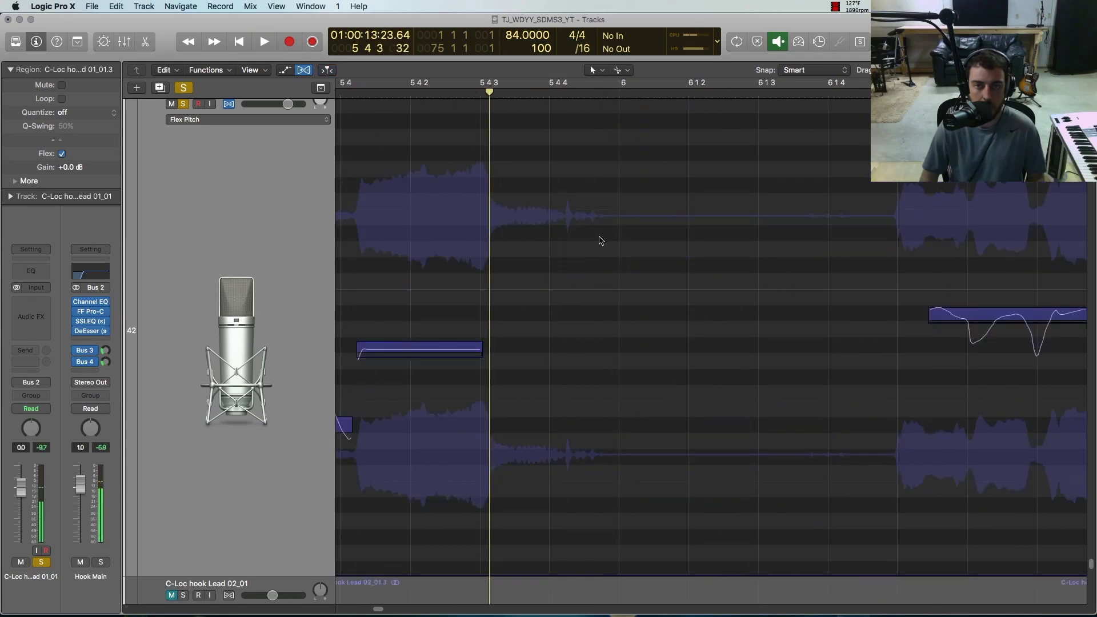
key(space)
Step: Lower the note just after 5 2 4 by about two semitones and play back the phrase
key(space)
scroll(780, 234, right, 3)
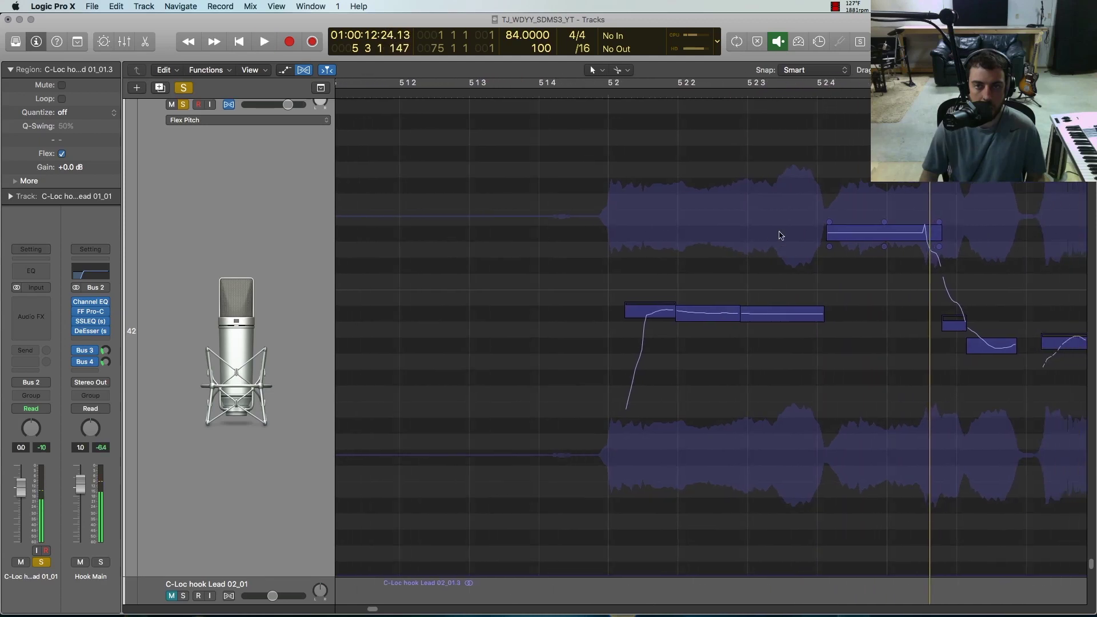
drag(770, 237, 769, 276)
key(space)
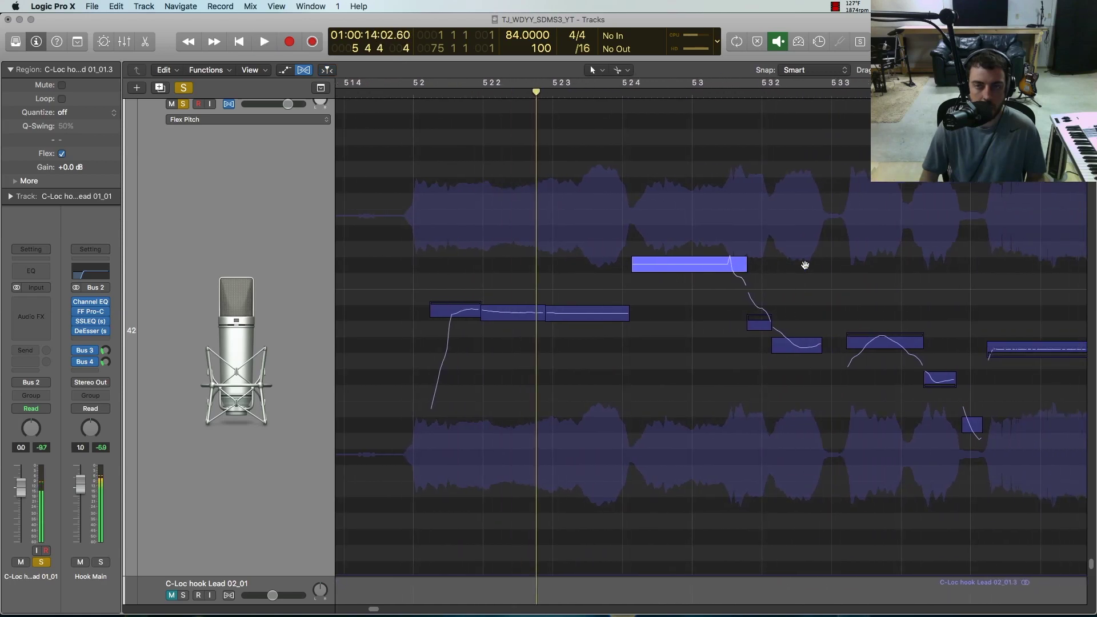
key(space)
Step: Raise the phrase's last long note, just after 5 4, by about two semitones and play it back
drag(840, 346, 838, 308)
key(space)
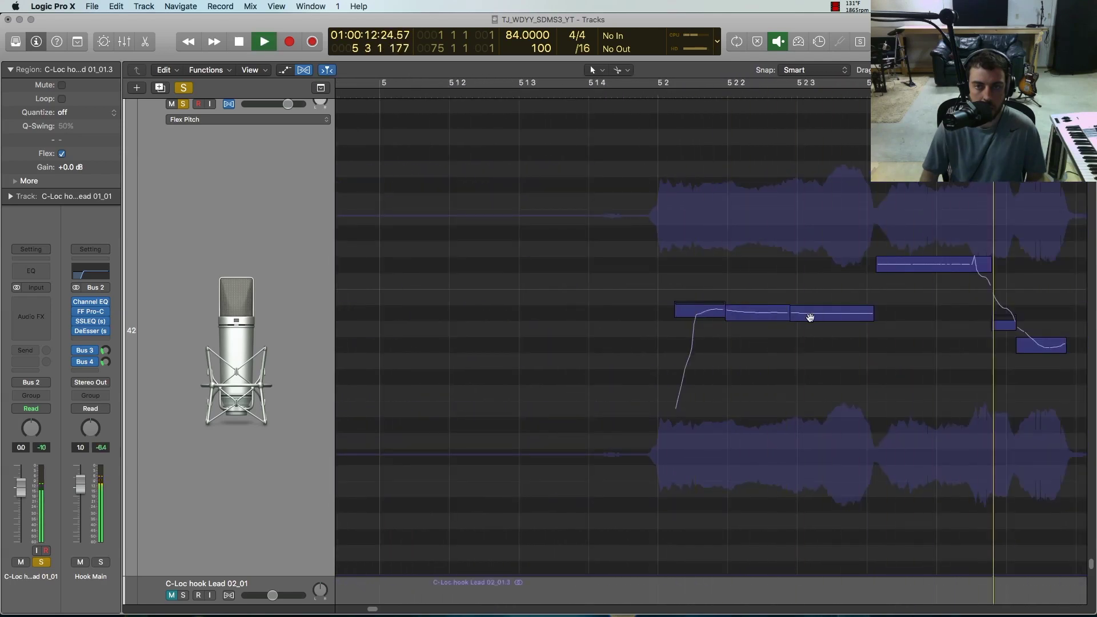
key(space)
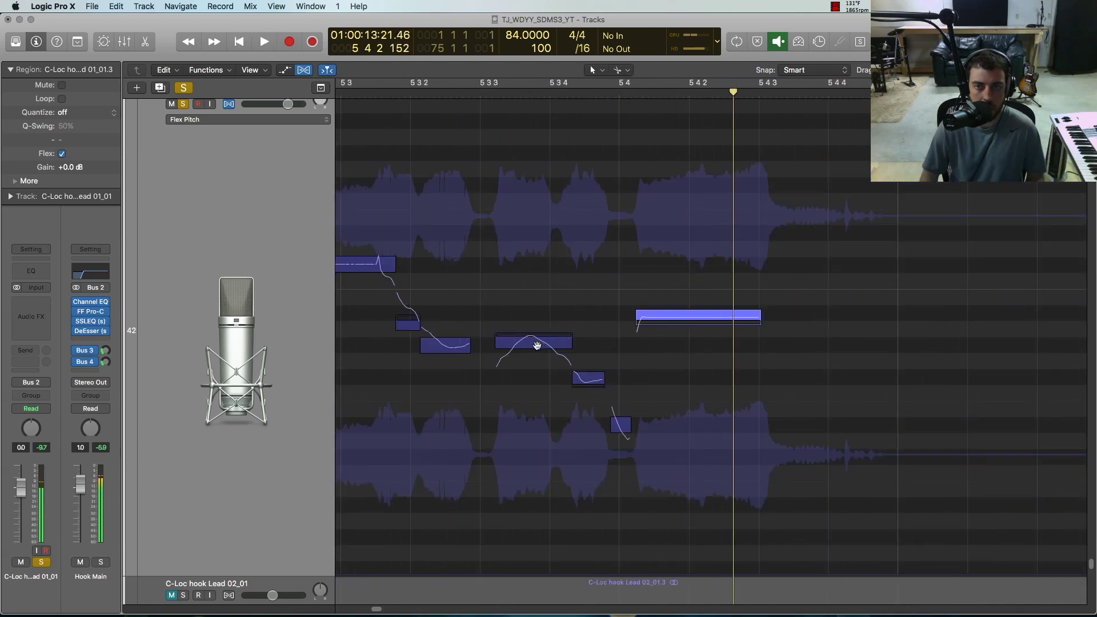
Step: Raise the note just after 5 3 3 by about two semitones and set all notes to perfect pitch
drag(534, 344, 539, 299)
right_click(538, 319)
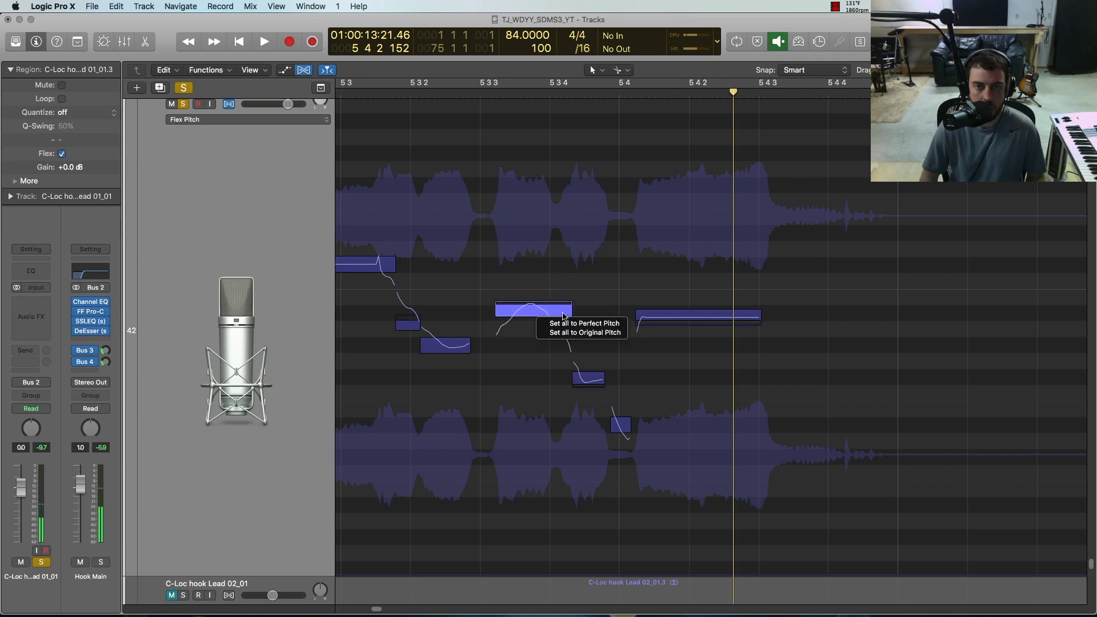
click(580, 327)
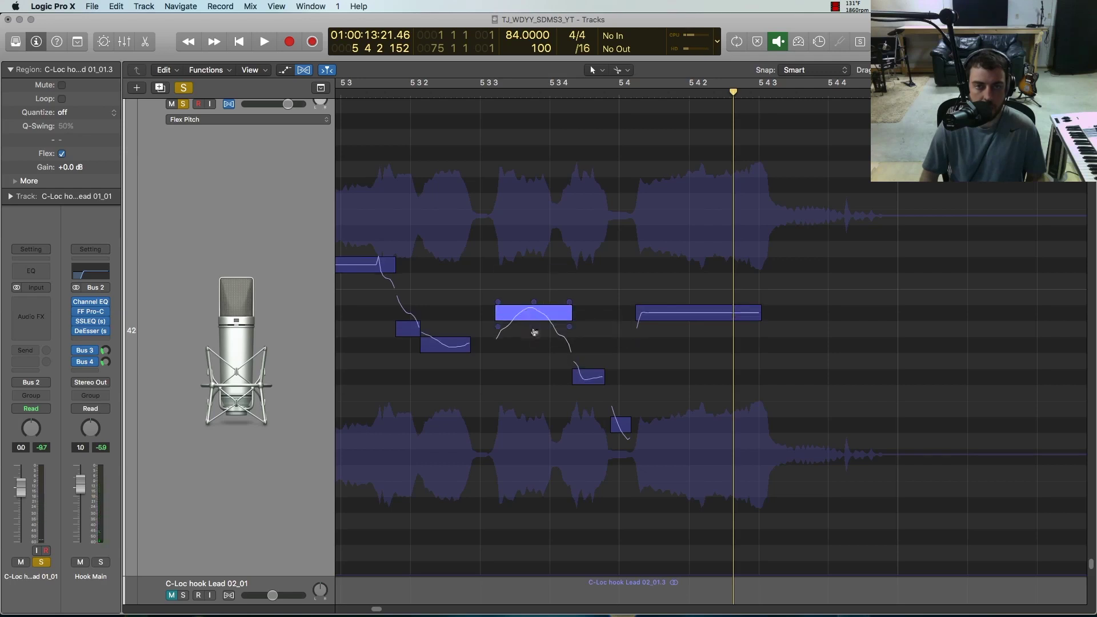
Step: Reduce the vibrato of the note just after 5 3 3 to 18% and raise it one semitone, playing back each change
drag(534, 330, 534, 332)
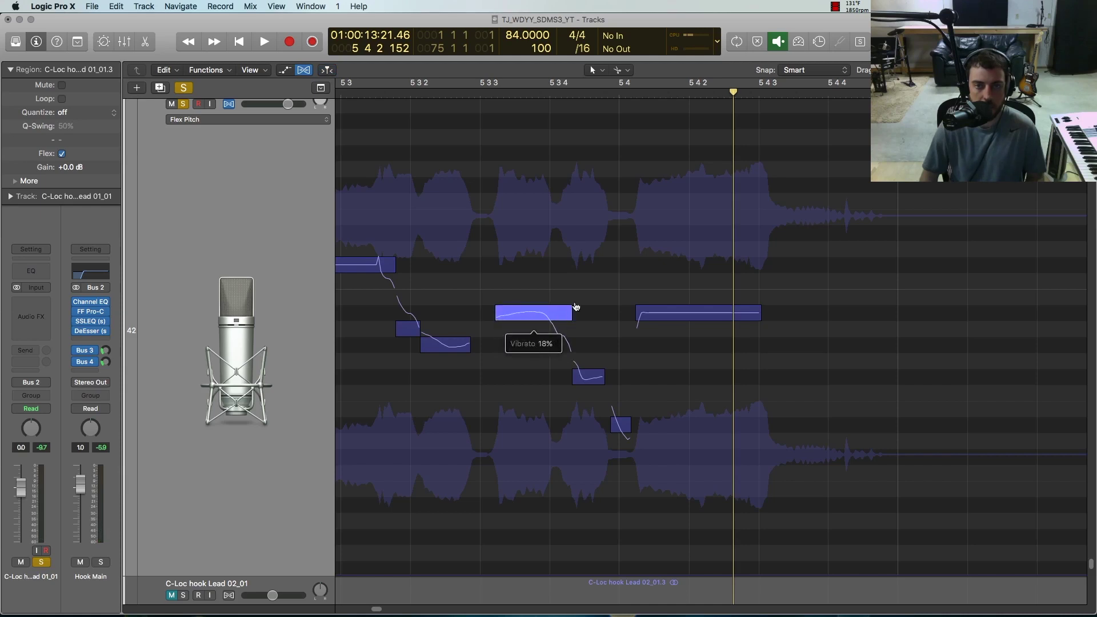
key(space)
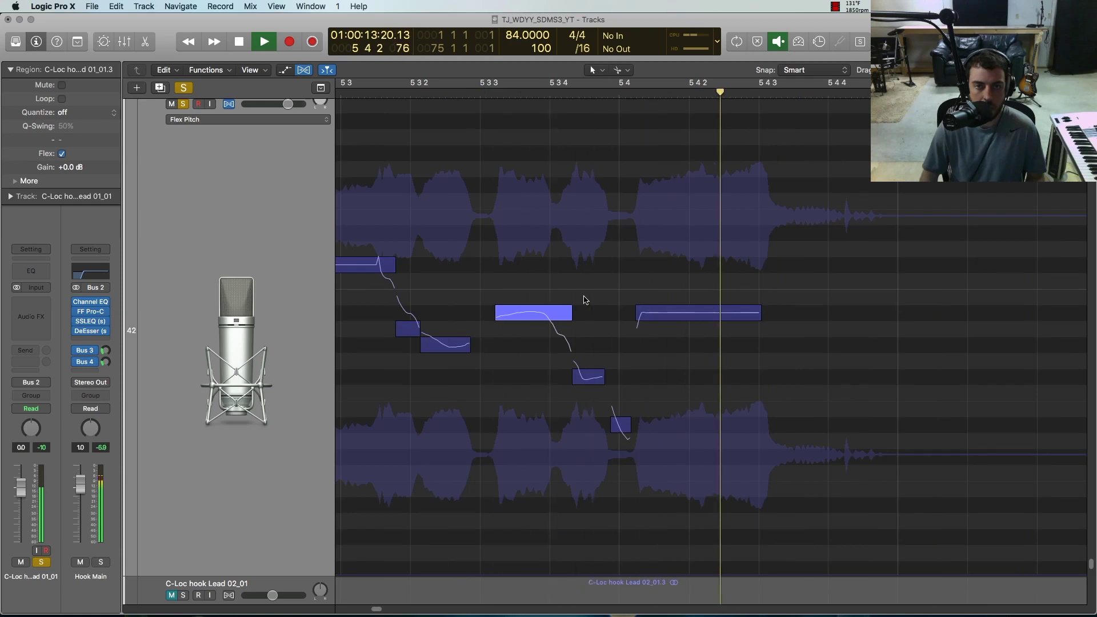
key(space)
drag(538, 315, 537, 295)
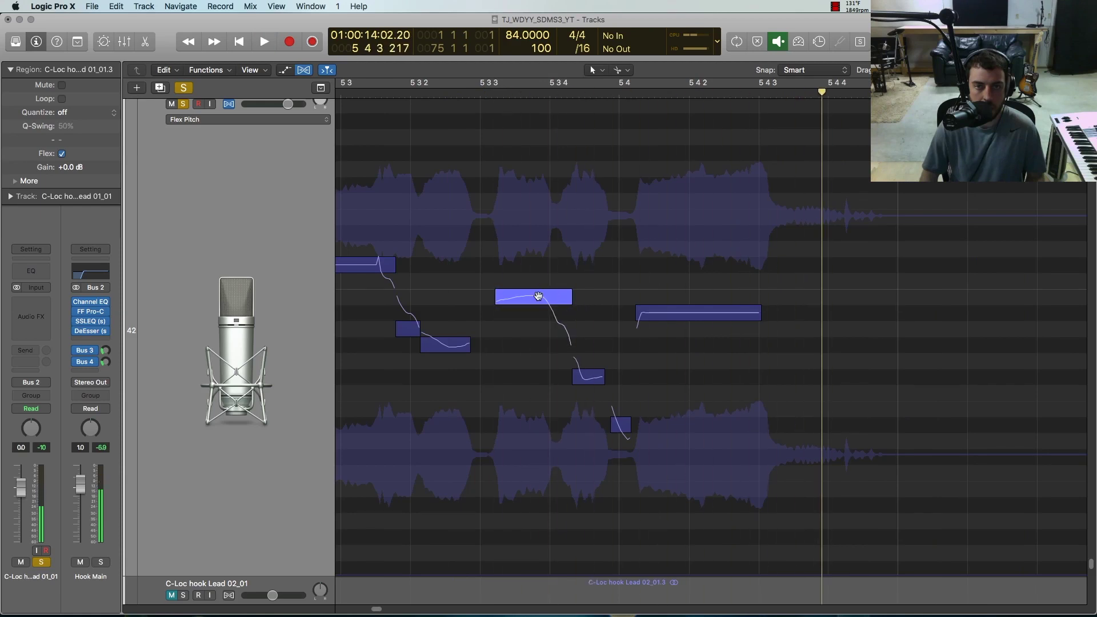
key(space)
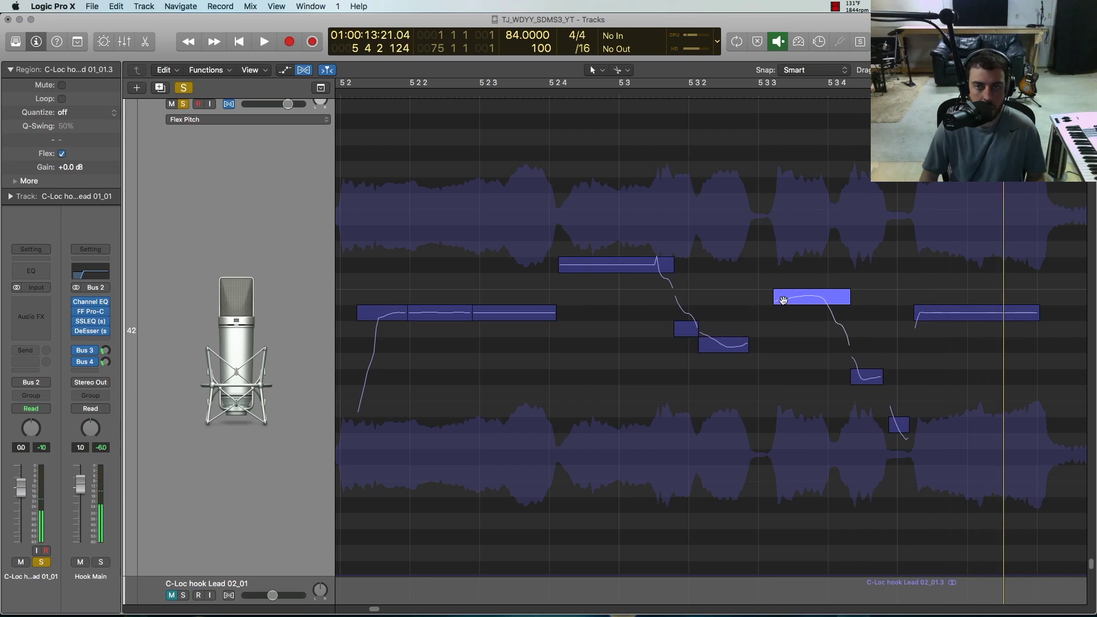
Step: Lower the note just after 5 3 3 by about seven semitones and play back the phrase
drag(783, 307, 778, 413)
key(space)
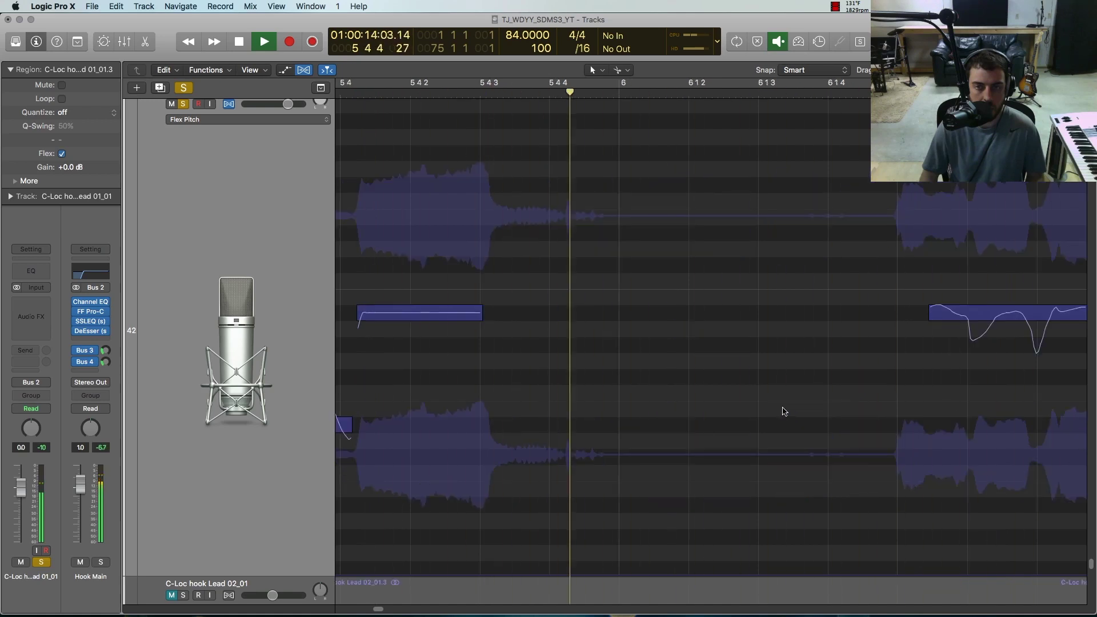
key(space)
key(space)
Step: Raise the lowered note just after 5 3 3 by one semitone and listen to the phrase again
key(space)
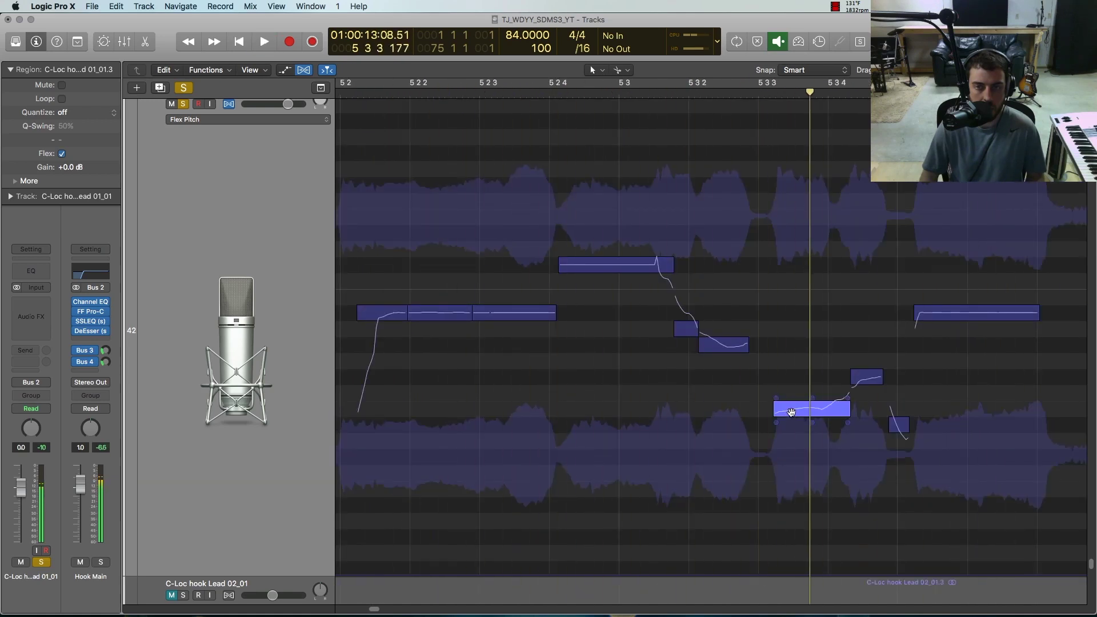
drag(791, 397, 792, 389)
key(space)
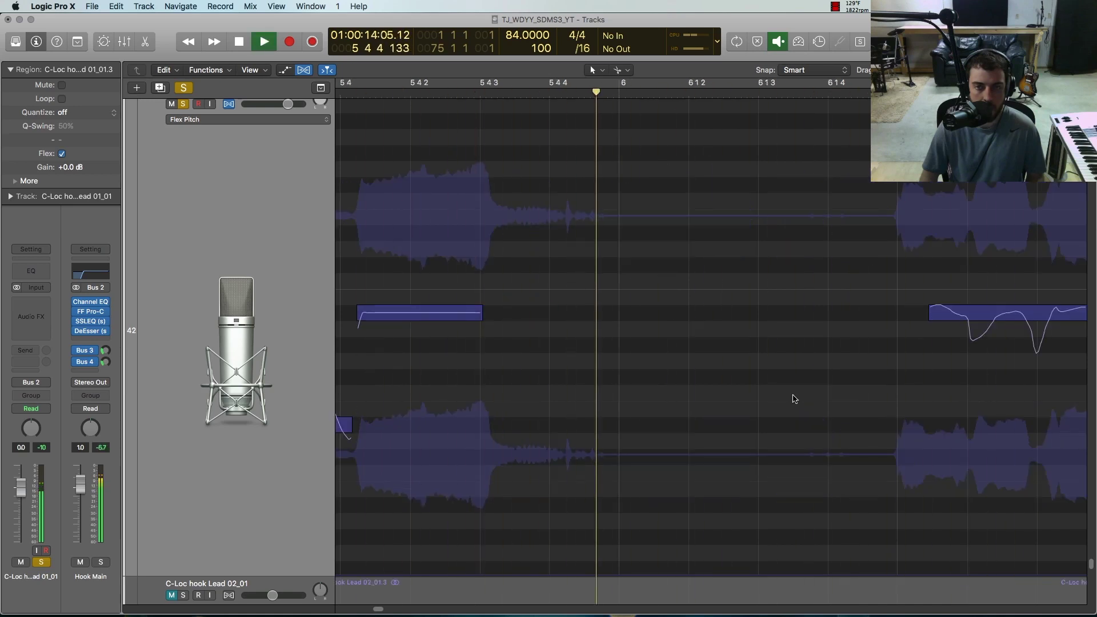
key(space)
key(space)
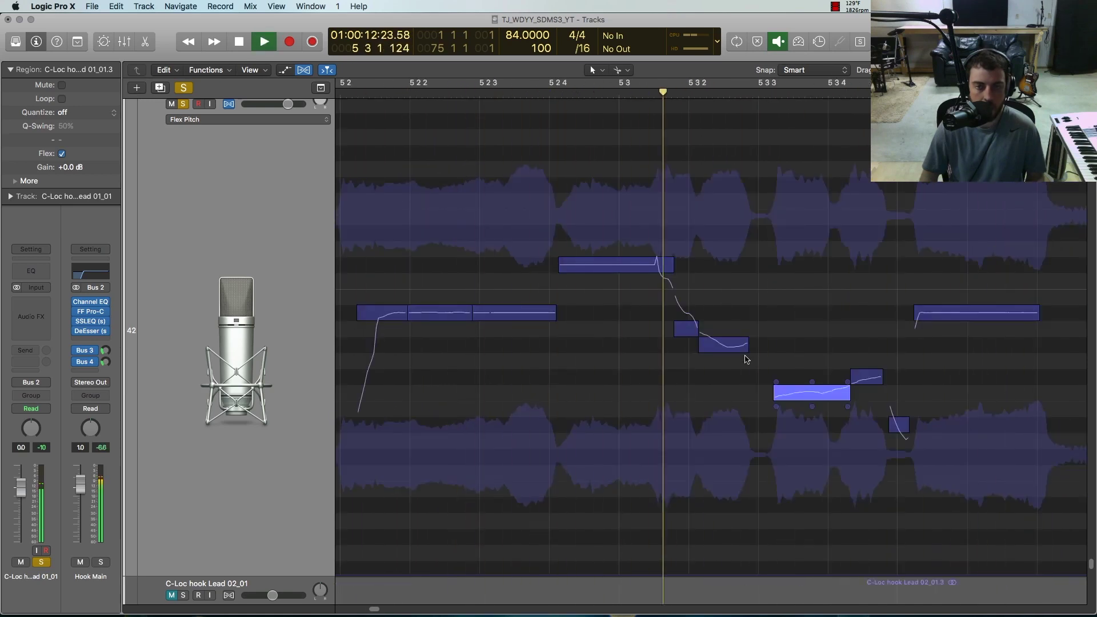
key(space)
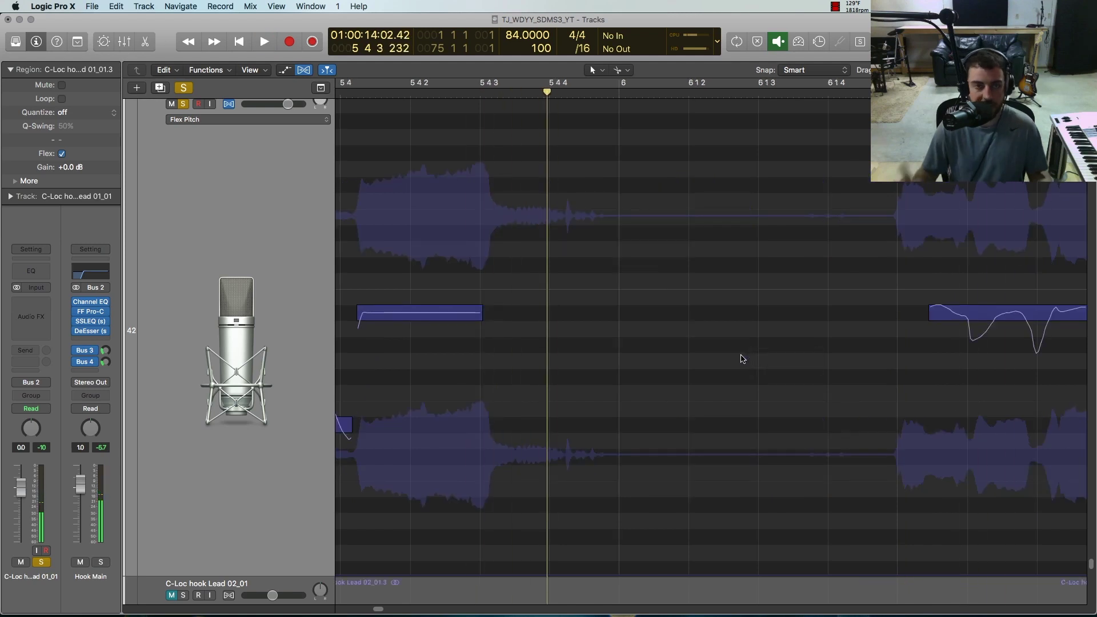
Step: Unsolo the C-Loc hook Lead 01_01 track and play the tuned phrase from just before 5 2 in the full mix
click(183, 104)
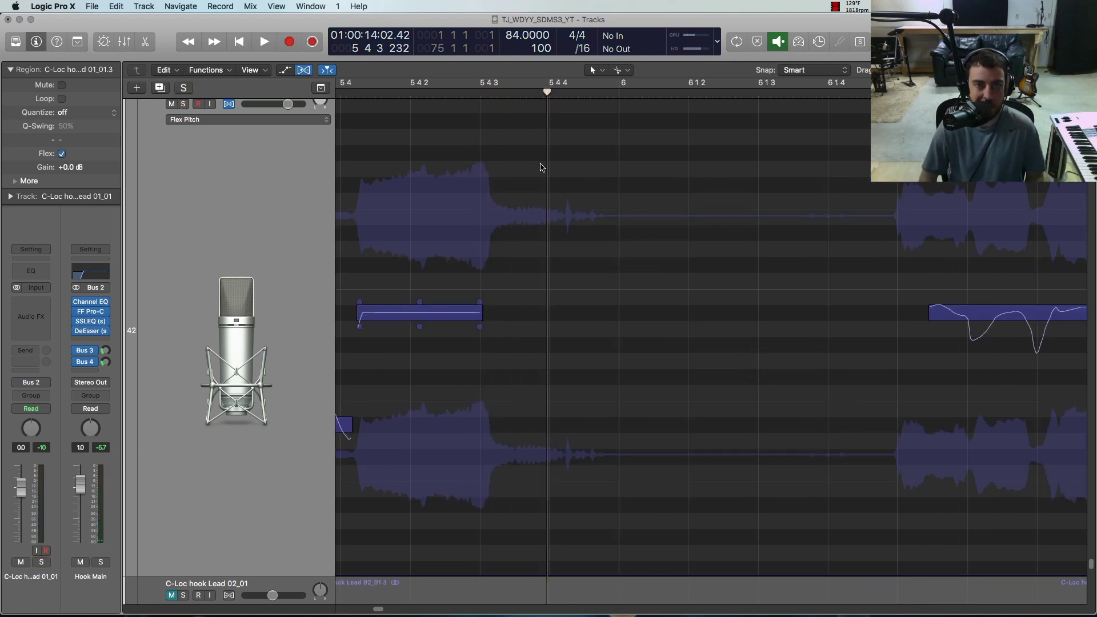
scroll(545, 177, left, 15)
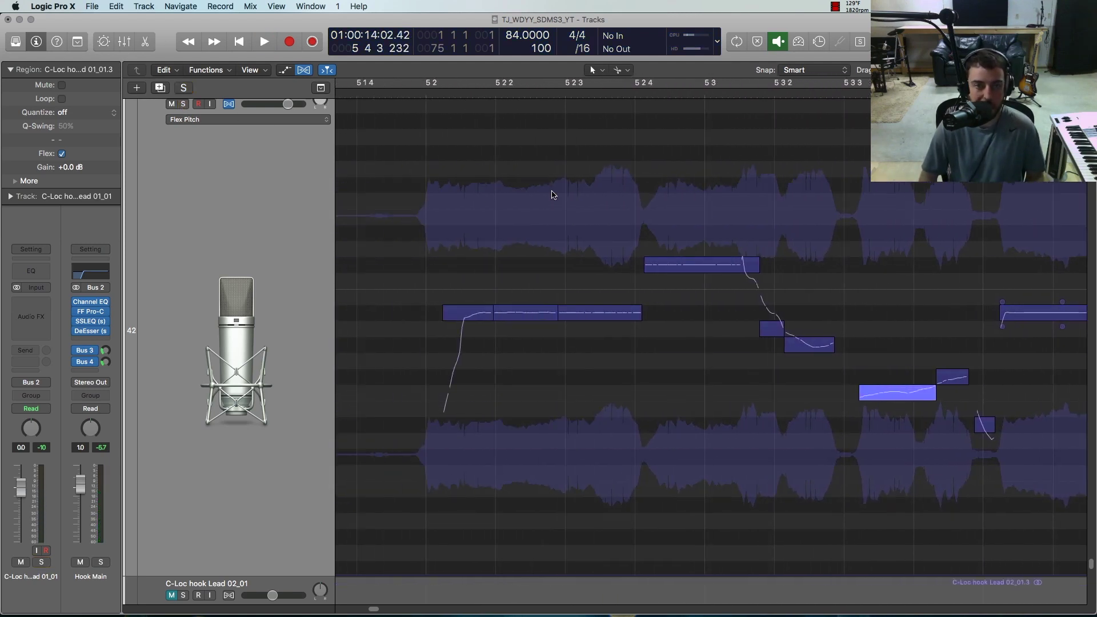
scroll(552, 194, left, 4)
click(479, 92)
key(space)
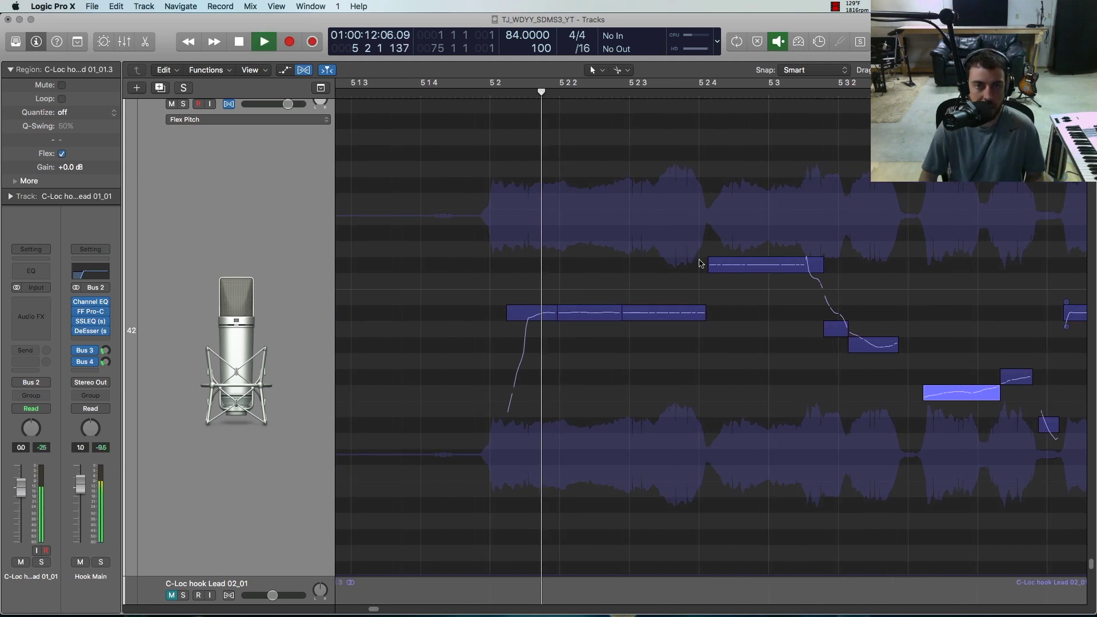
scroll(702, 263, right, 1)
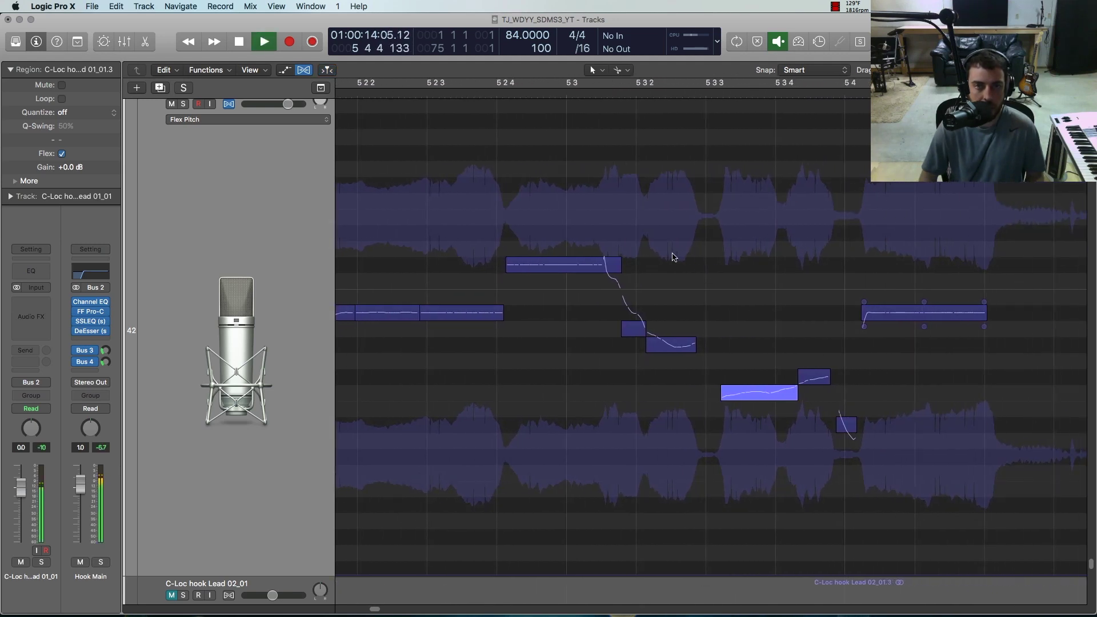
key(space)
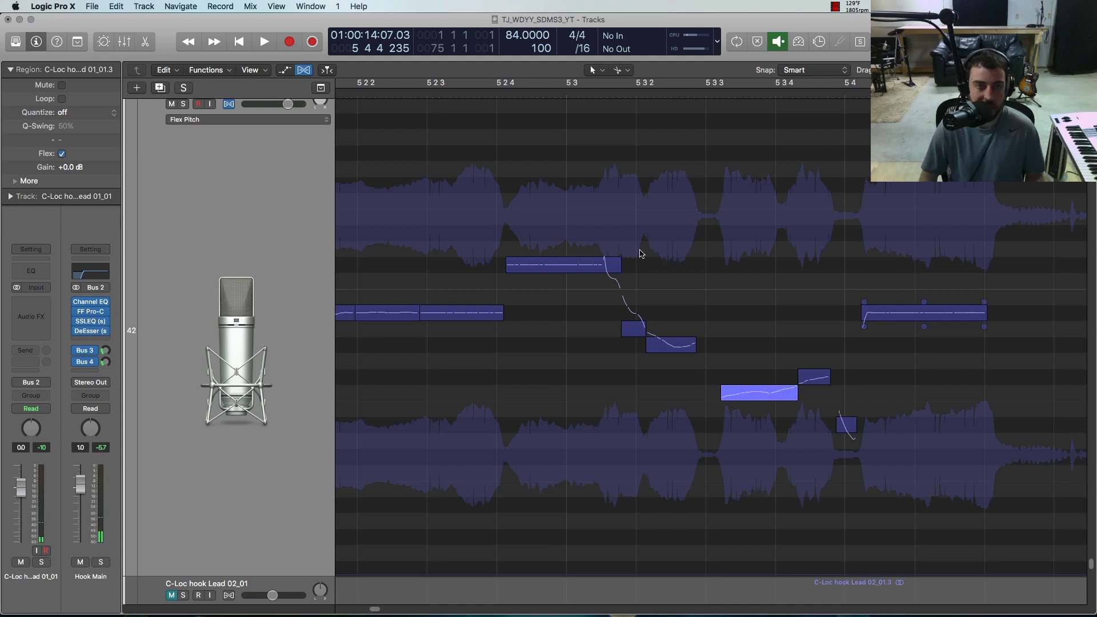
scroll(649, 268, right, 3)
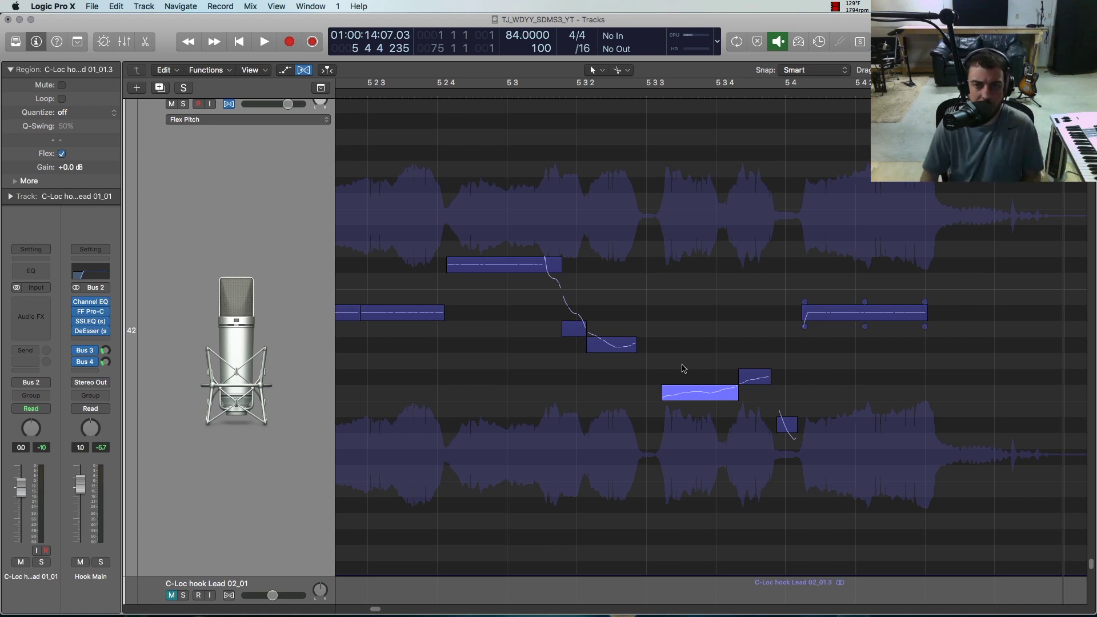
mouse_move(686, 392)
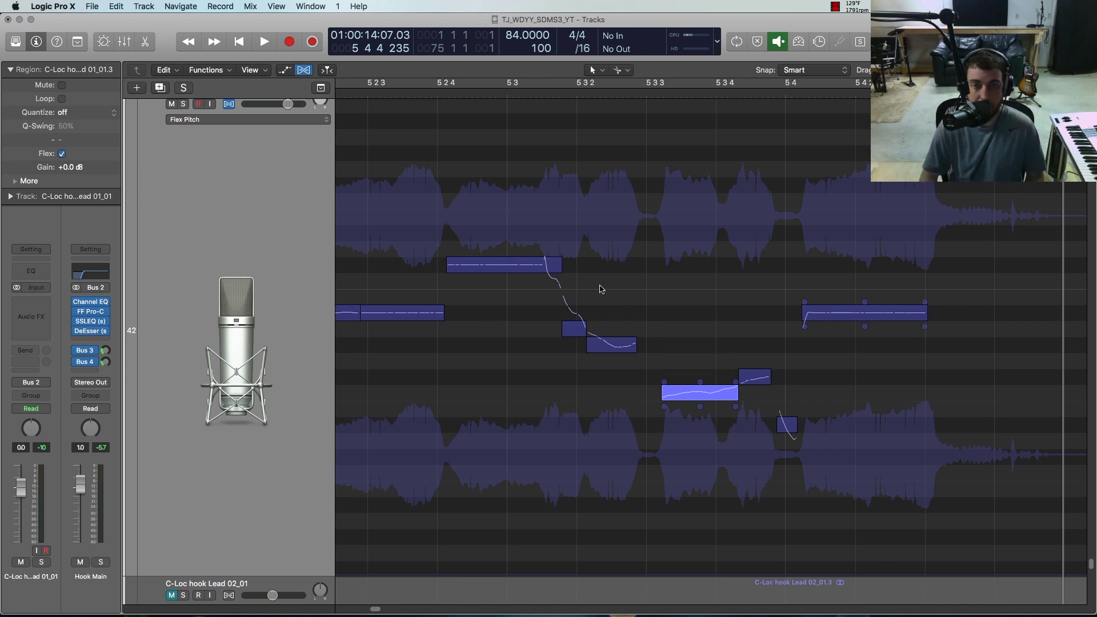
scroll(585, 291, left, 3)
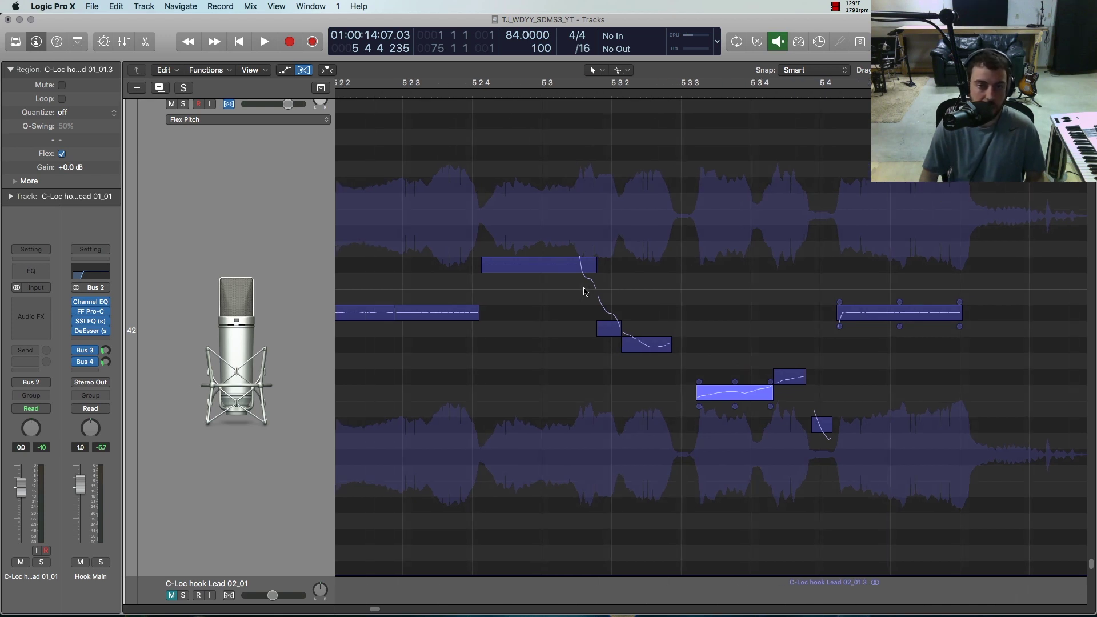
scroll(585, 292, left, 8)
scroll(438, 286, up, 3)
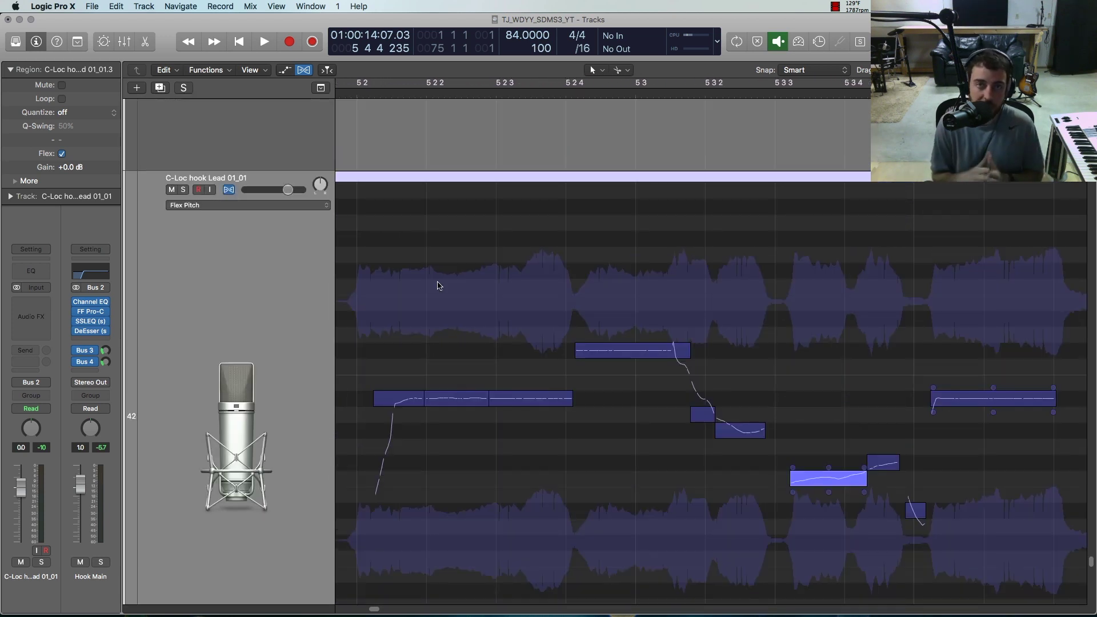